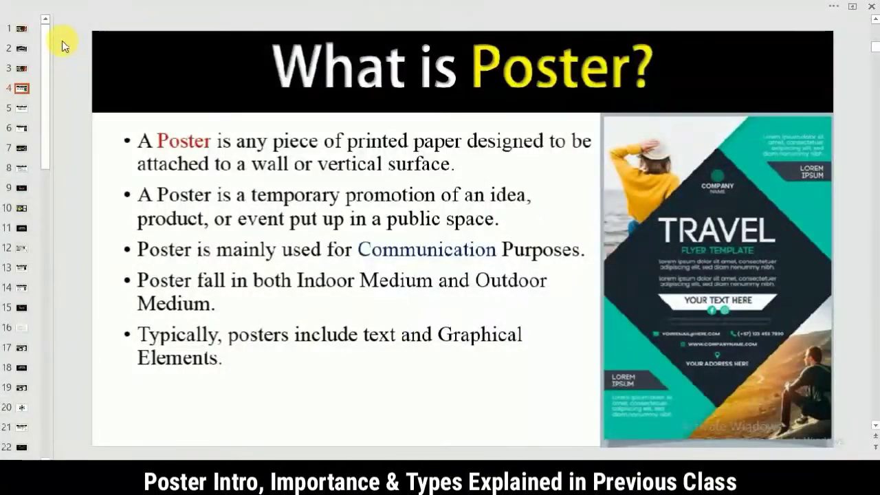
- Advance two slides, from slide 4 to slide 6, 'Types of Posters?'
{"action": "key", "text": "Down"}
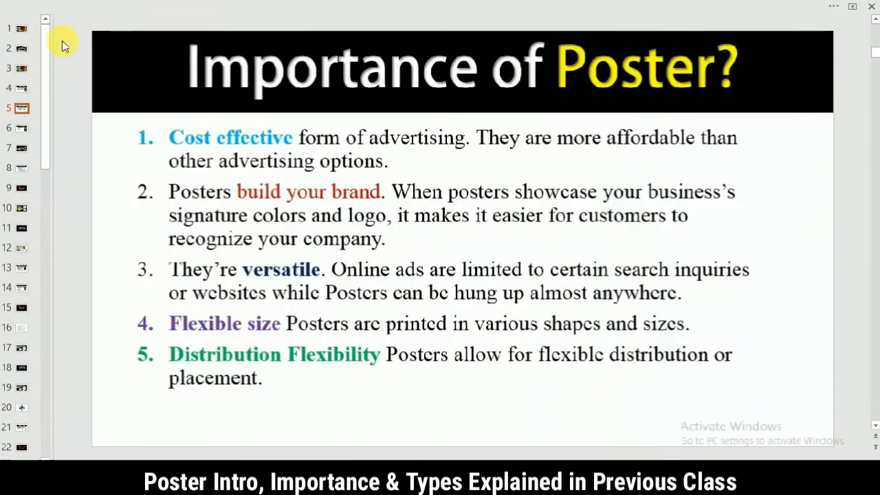
{"action": "key", "text": "Down"}
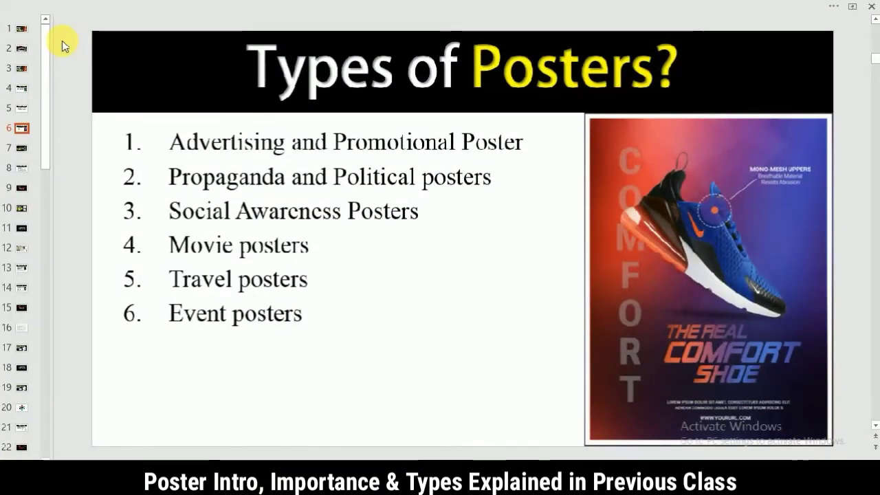
- Advance past the advertising poster slide to slide 8, 'Standard Sizes of Posters?'
{"action": "key", "text": "Down"}
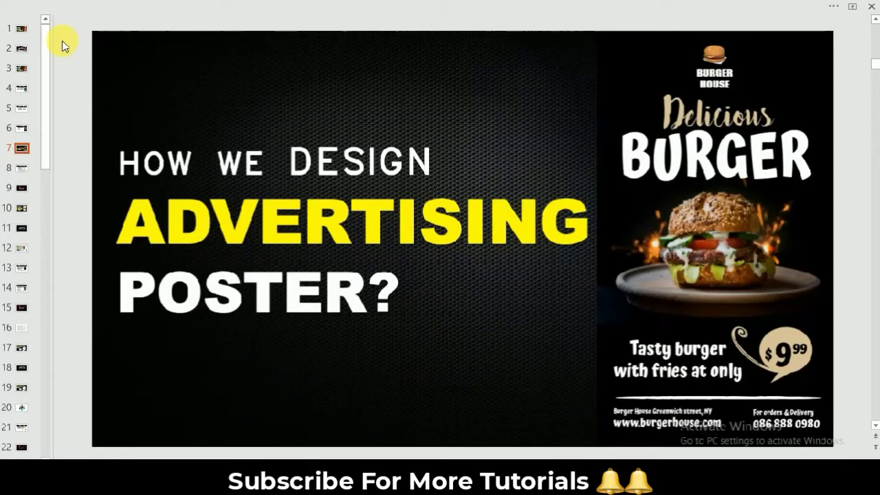
{"action": "key", "text": "Down"}
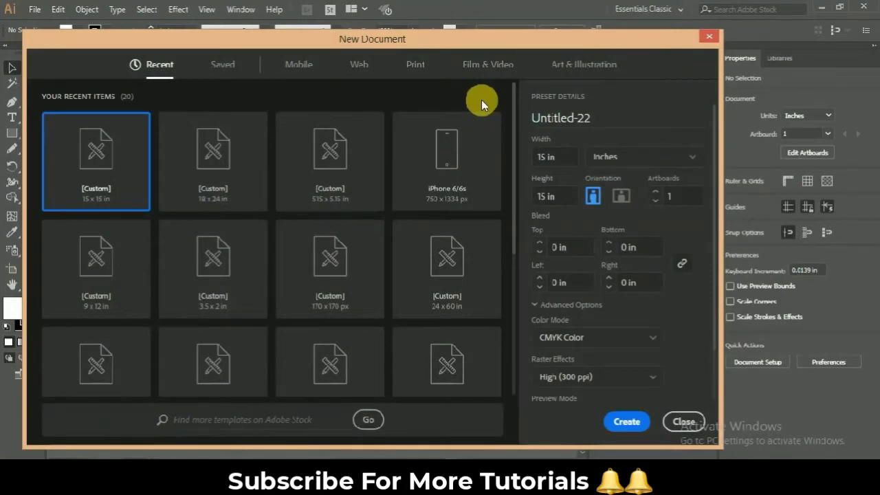
- Set the new document to inches, 18 wide by 24 high
{"action": "left_click", "coordinate": [645, 167]}
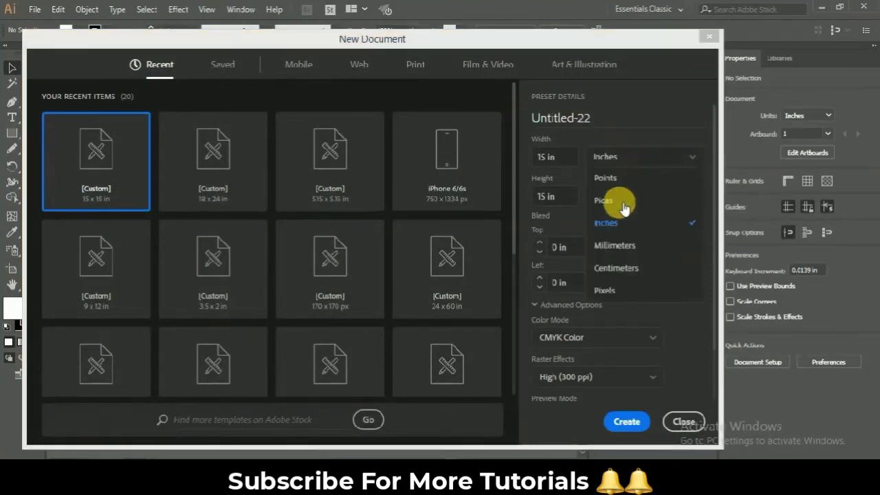
{"action": "left_click", "coordinate": [569, 169]}
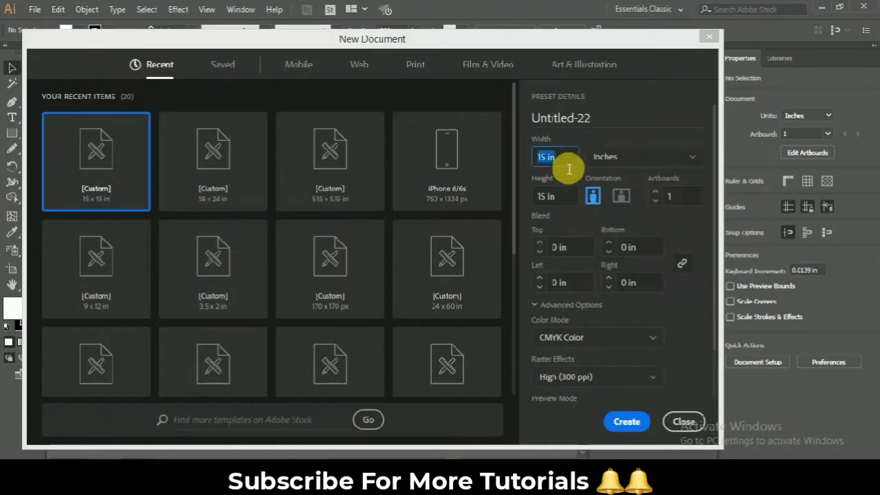
{"action": "type", "text": "18"}
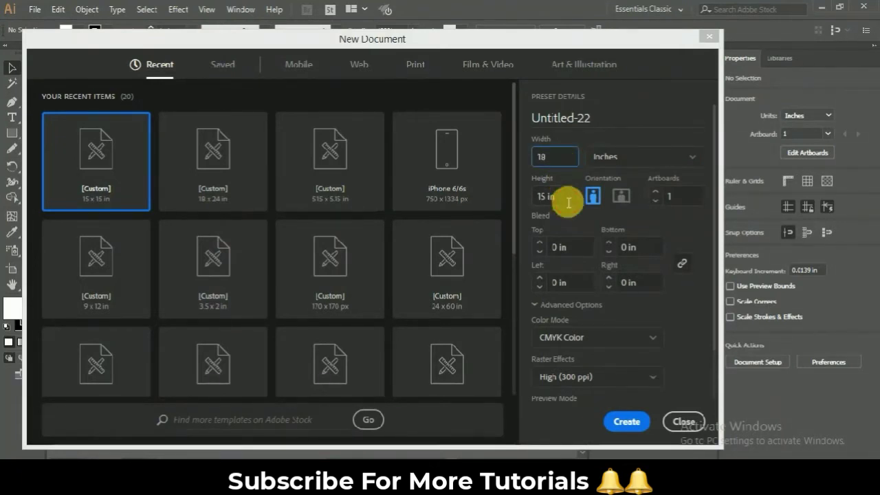
{"action": "left_click", "coordinate": [568, 199]}
{"action": "type", "text": "24"}
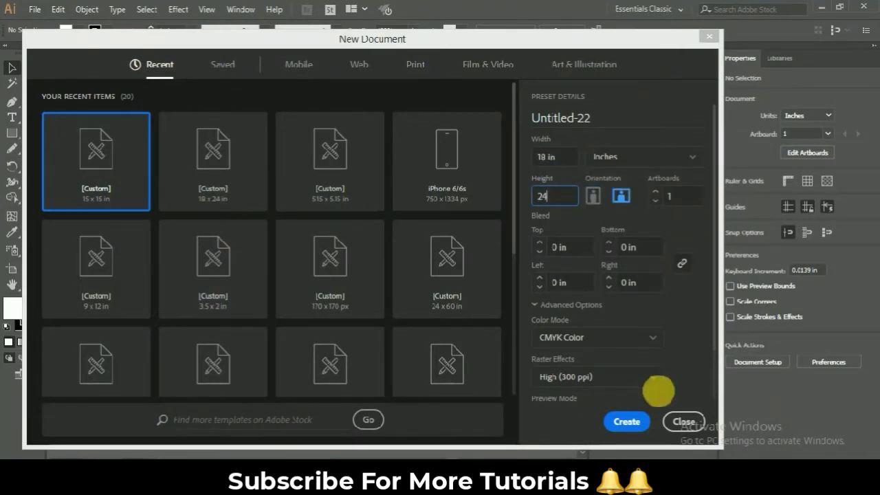
- Create the document and draw a rectangle covering the entire artboard
{"action": "left_click", "coordinate": [634, 425]}
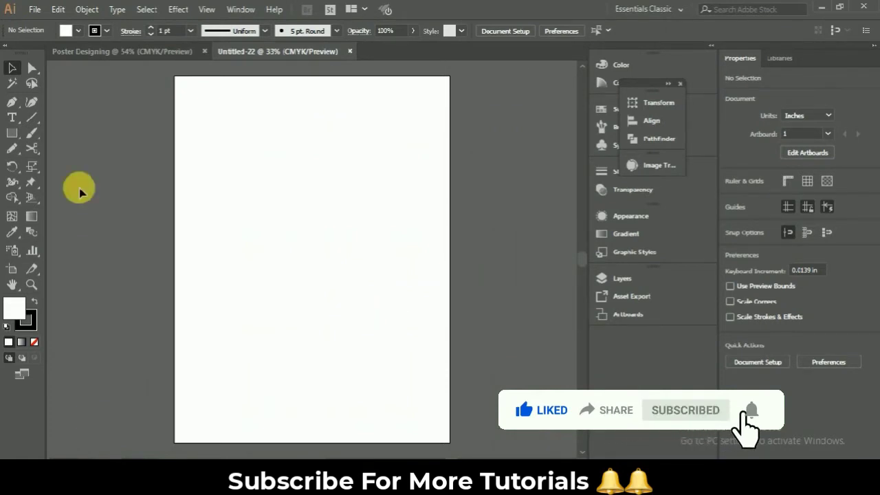
{"action": "left_click", "coordinate": [12, 133]}
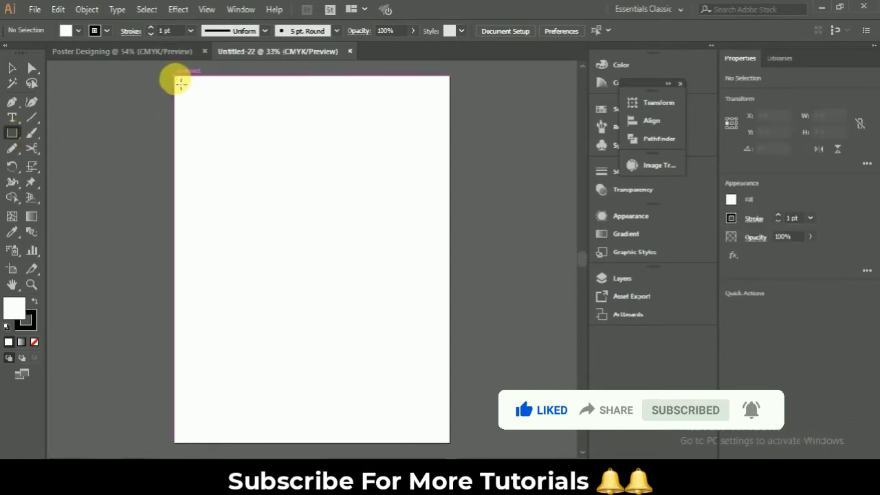
{"action": "mouse_move", "coordinate": [176, 77]}
{"action": "left_mouse_down"}
{"action": "mouse_move", "coordinate": [402, 264]}
{"action": "mouse_move", "coordinate": [451, 444]}
{"action": "left_mouse_up"}
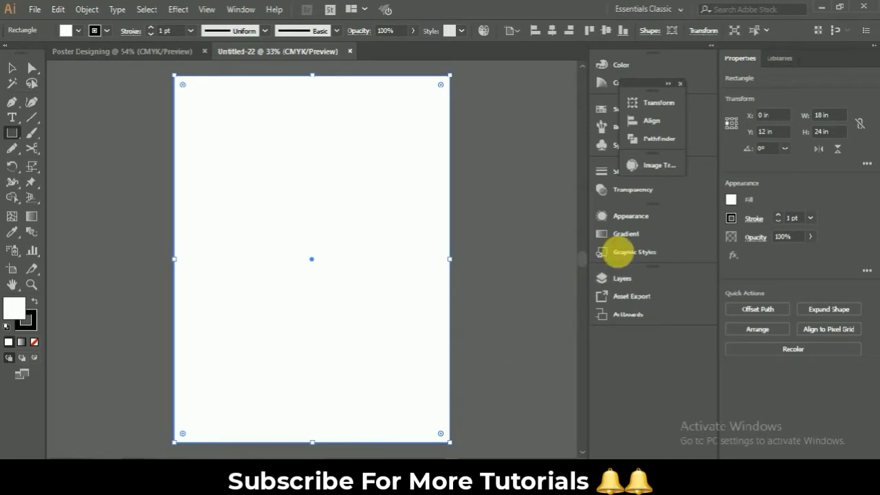
- Give the rectangle a gradient fill and set its starting stop to orange
{"action": "left_click", "coordinate": [621, 236]}
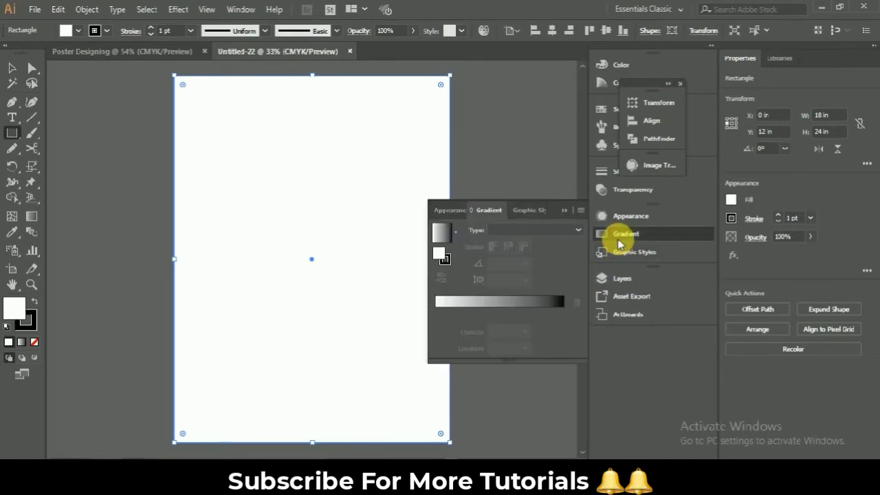
{"action": "left_click", "coordinate": [443, 237]}
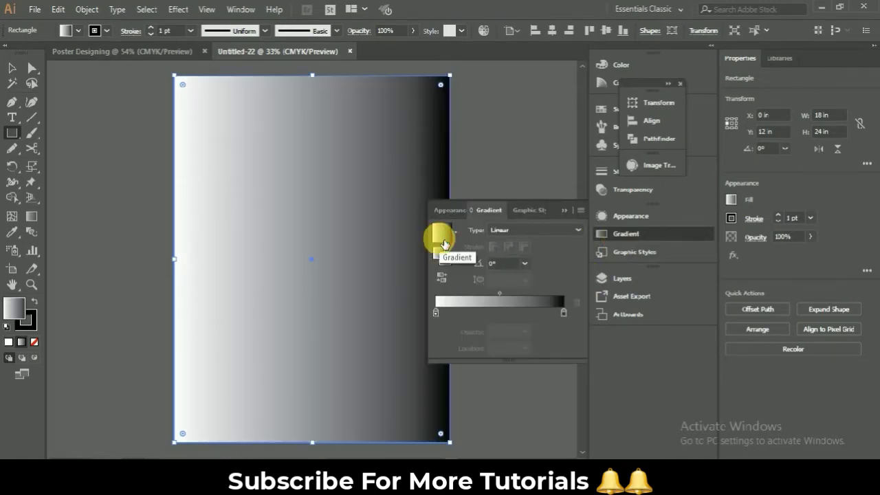
{"action": "left_click", "coordinate": [436, 309]}
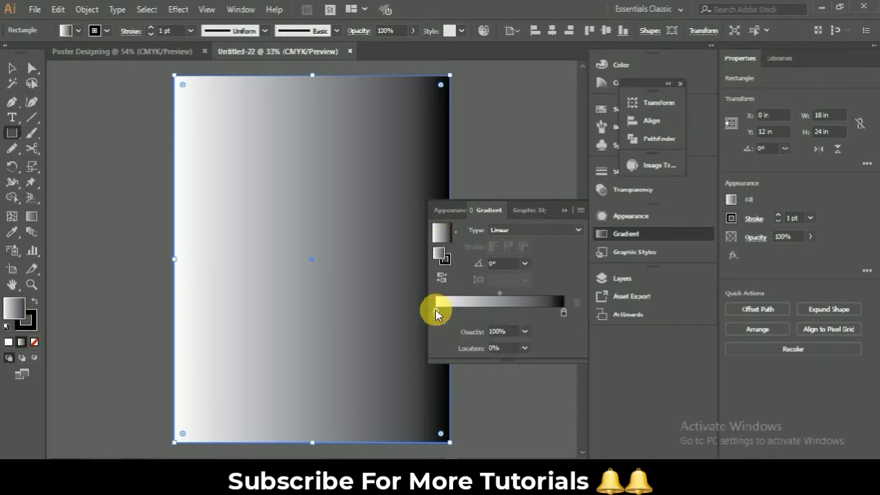
{"action": "double_click", "coordinate": [435, 310]}
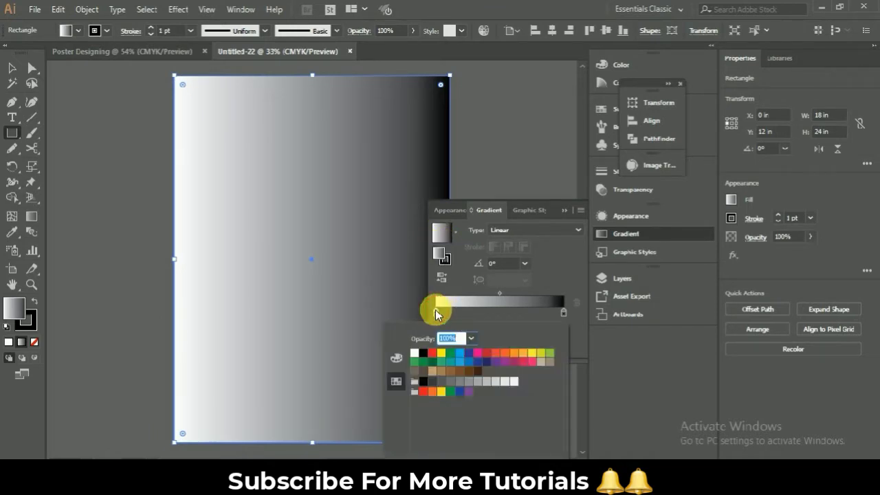
{"action": "left_click", "coordinate": [513, 353]}
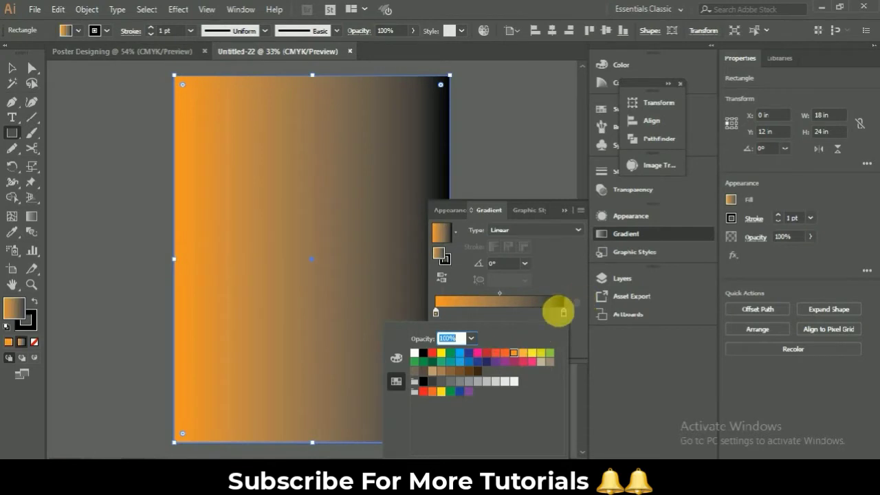
- Set the gradient's ending stop to orange as well
{"action": "left_click", "coordinate": [563, 315]}
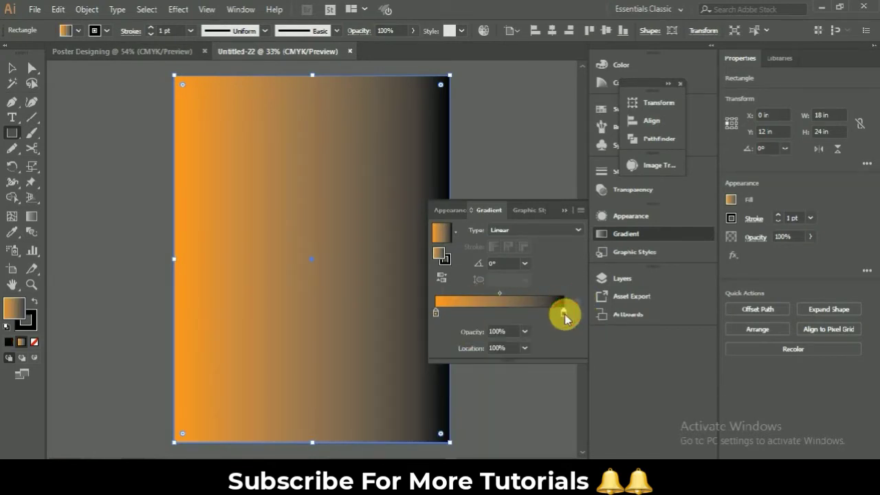
{"action": "double_click", "coordinate": [564, 315]}
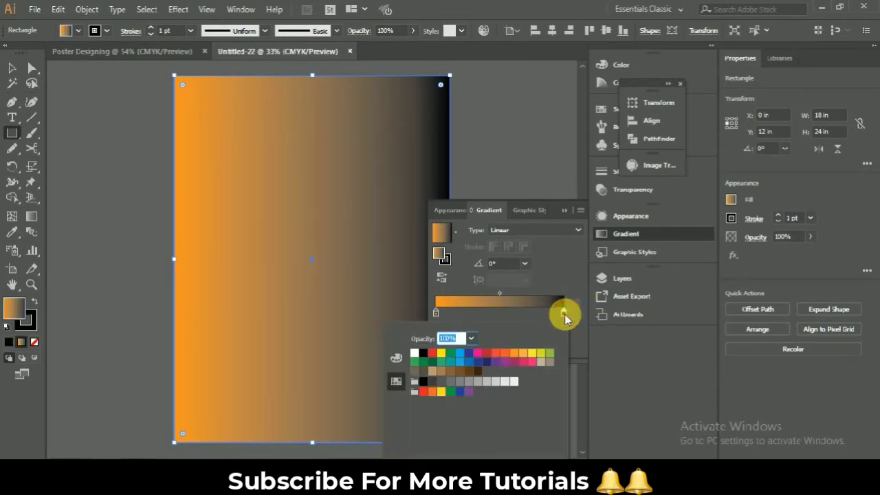
{"action": "left_click", "coordinate": [523, 353]}
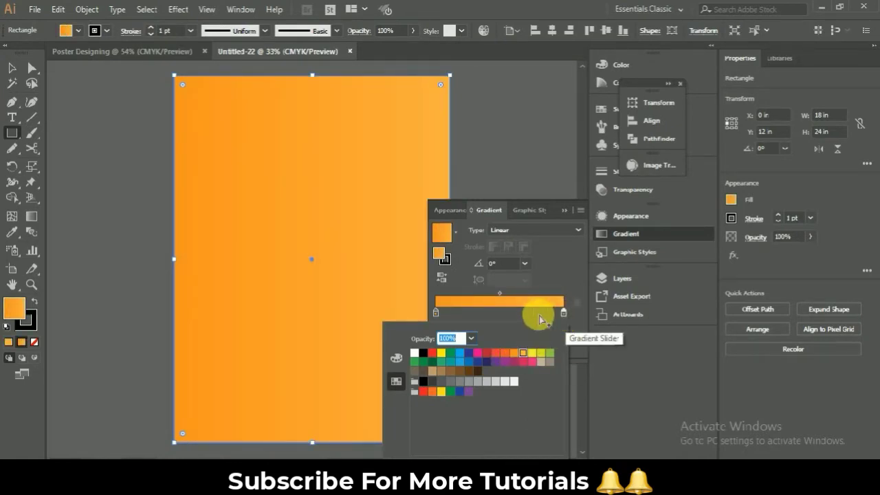
{"action": "left_click", "coordinate": [557, 318]}
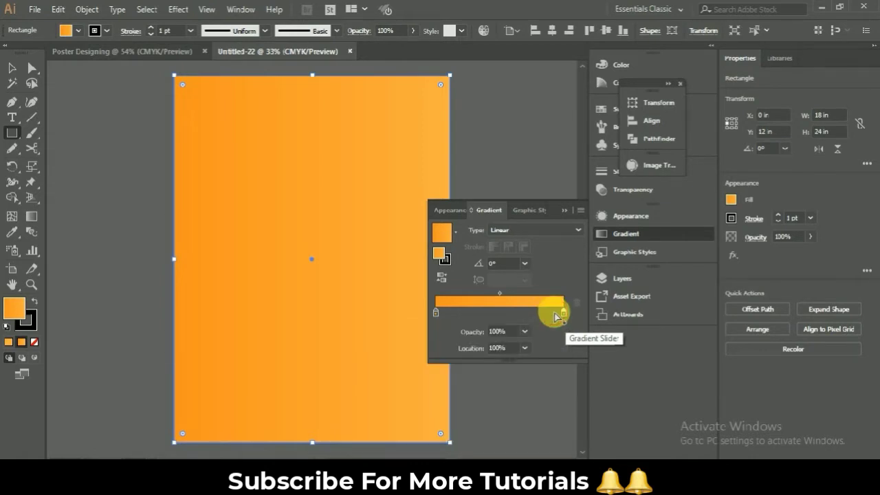
- Add extra gradient stops and place the first one at 10%
{"action": "left_click_drag", "start_coordinate": [555, 313], "coordinate": [463, 316]}
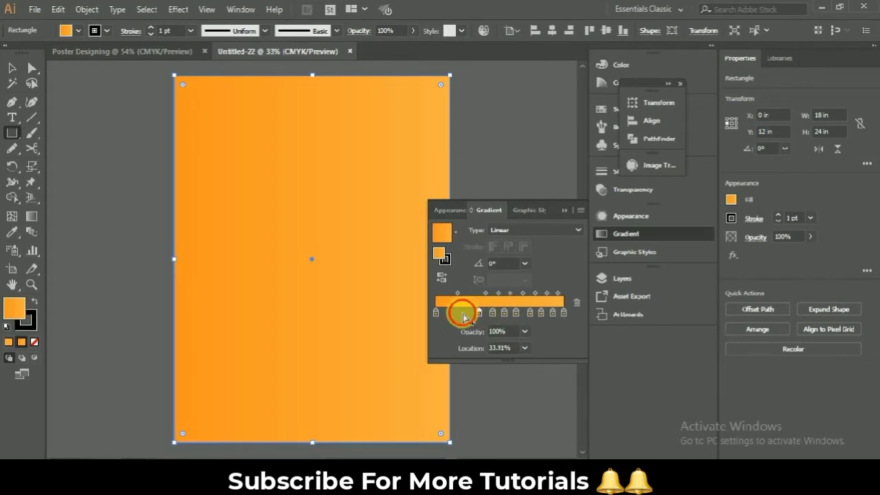
{"action": "left_click", "coordinate": [463, 317]}
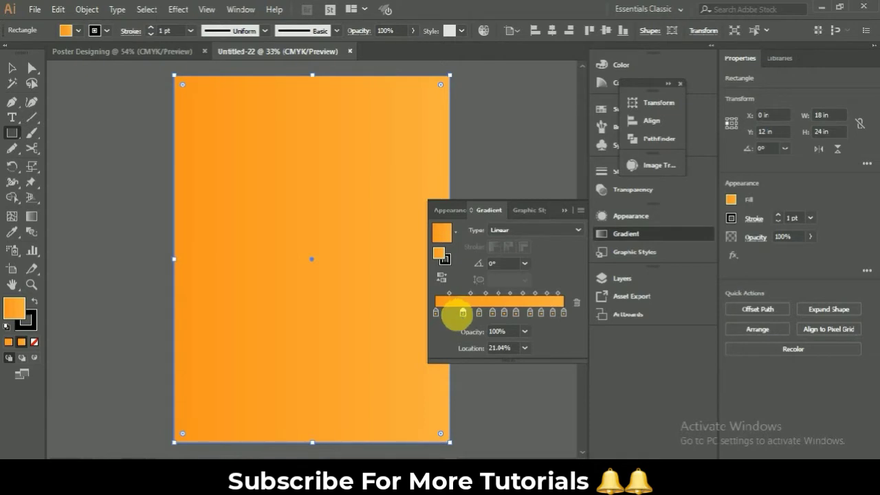
{"action": "left_click", "coordinate": [506, 349]}
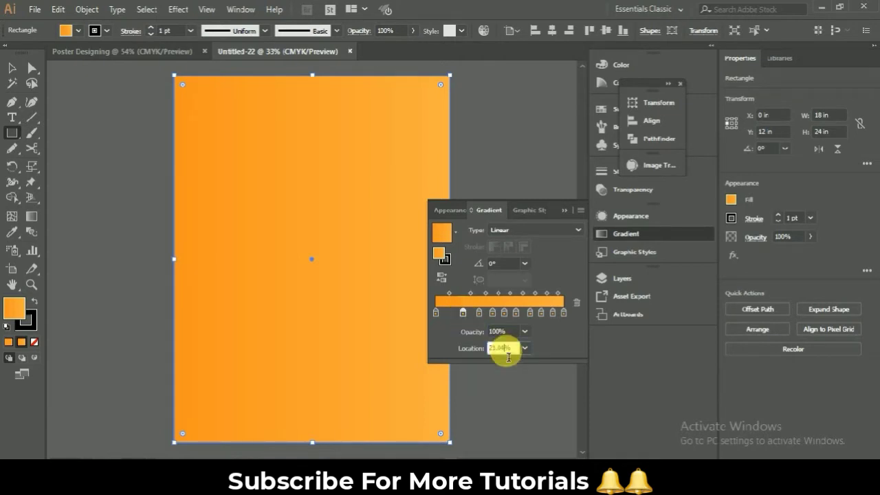
{"action": "type", "text": "10"}
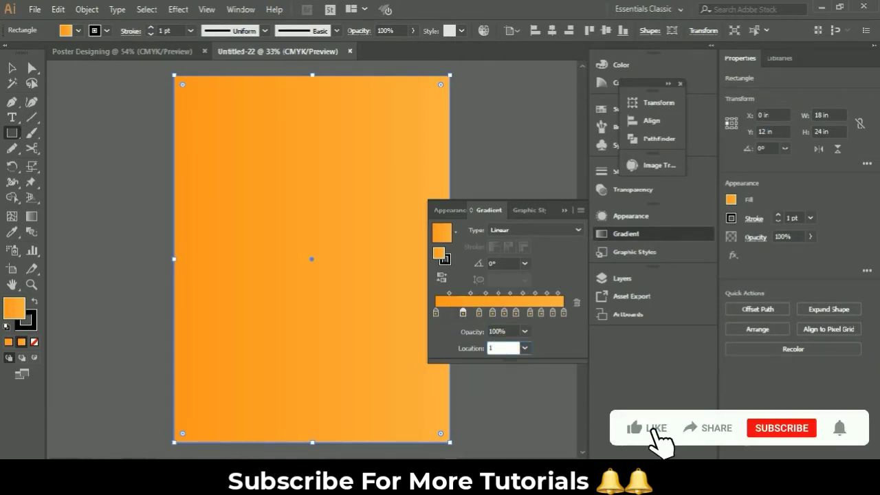
{"action": "left_click", "coordinate": [486, 315]}
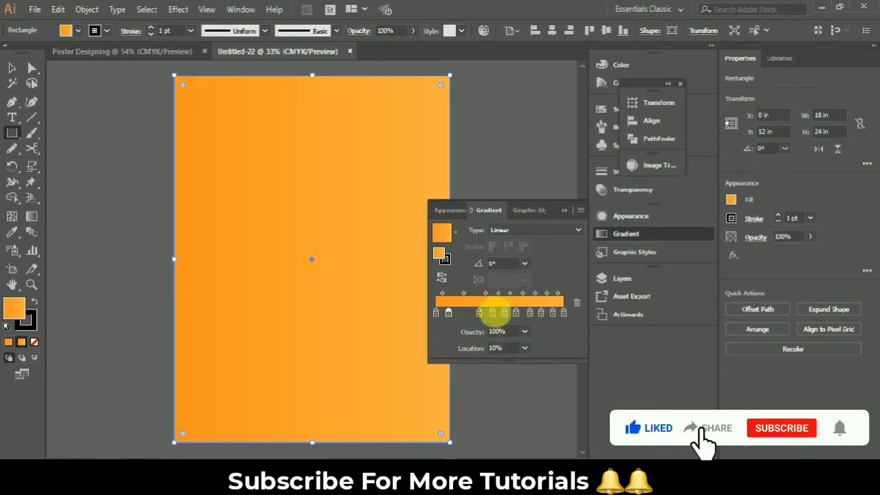
- Position the next gradient stops at 20% and 40%
{"action": "left_click", "coordinate": [481, 314]}
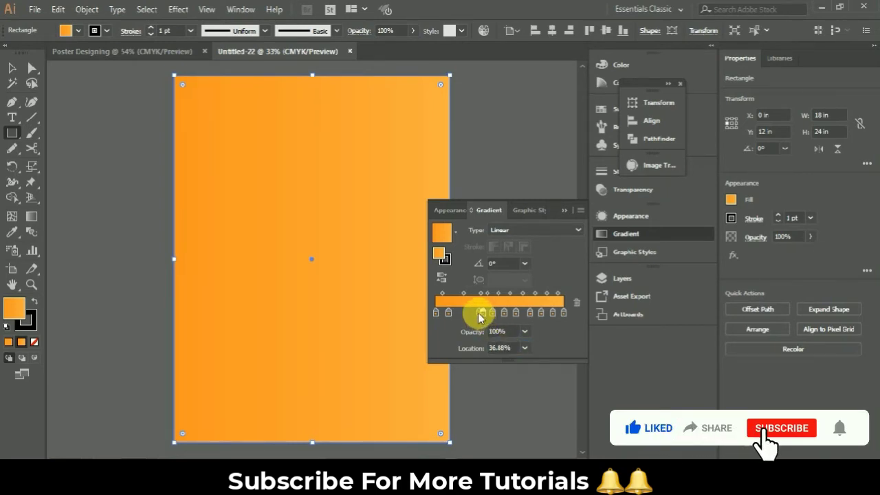
{"action": "left_click", "coordinate": [498, 348]}
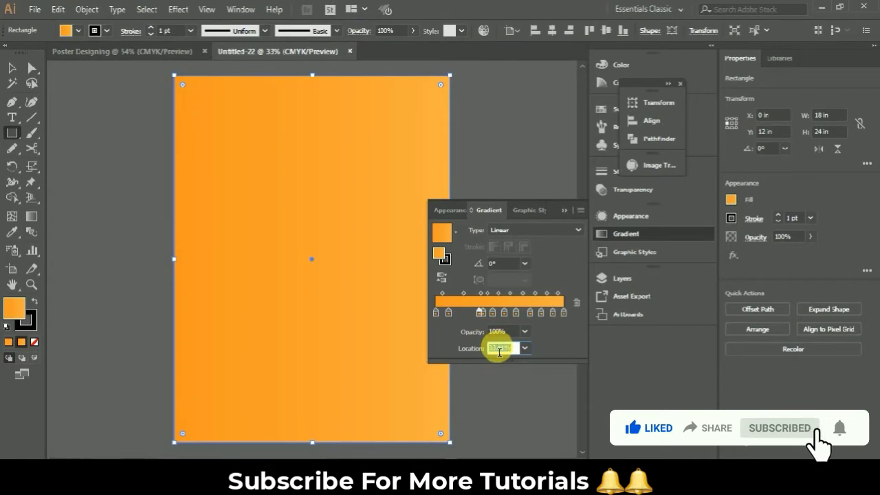
{"action": "type", "text": "204"}
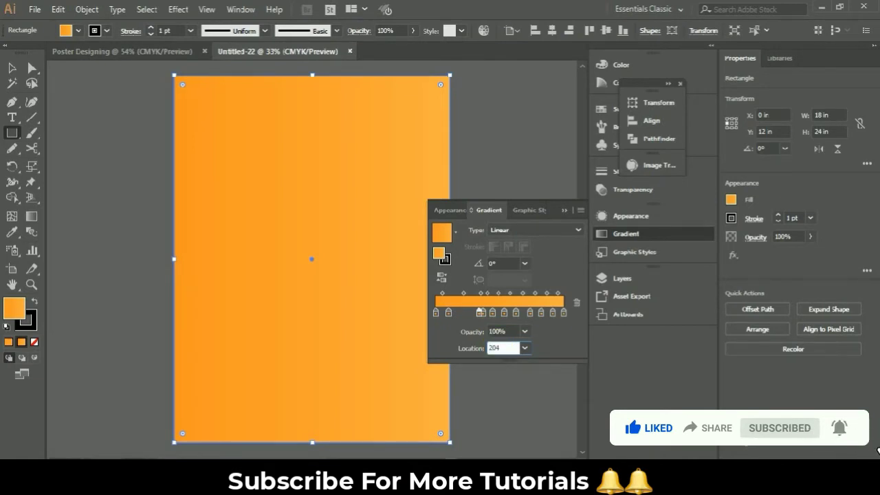
{"action": "key", "text": "Return"}
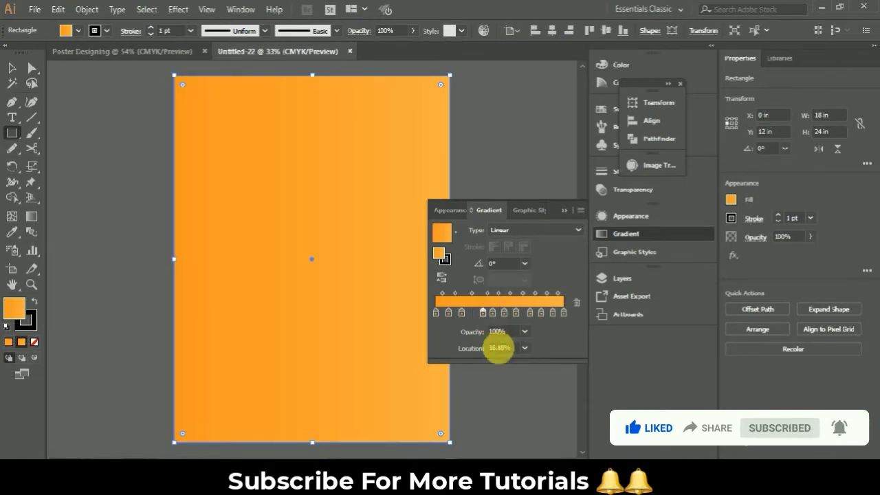
{"action": "left_click", "coordinate": [501, 351]}
{"action": "type", "text": "30"}
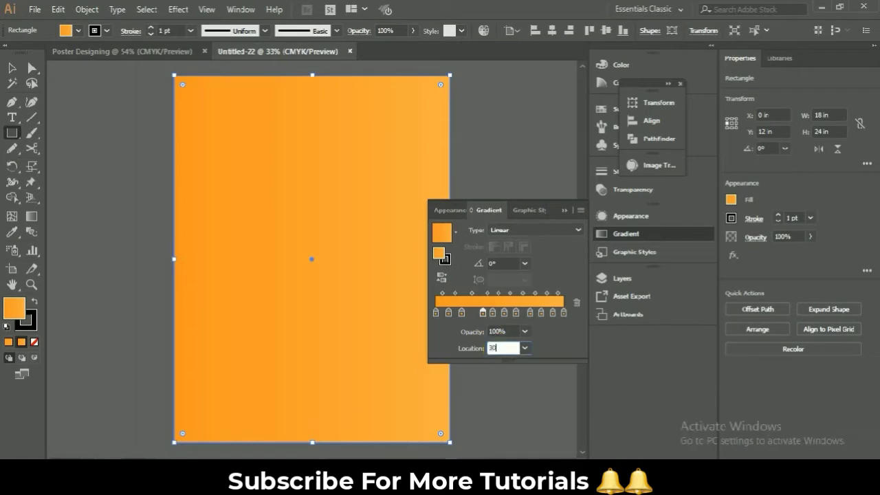
{"action": "left_click_drag", "start_coordinate": [483, 313], "coordinate": [492, 313]}
{"action": "left_click", "coordinate": [499, 348]}
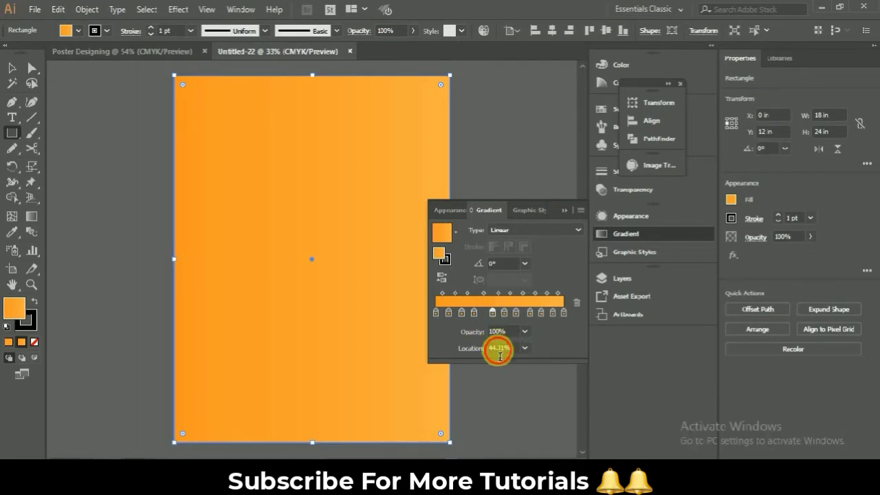
{"action": "type", "text": "40"}
{"action": "key", "text": "Return"}
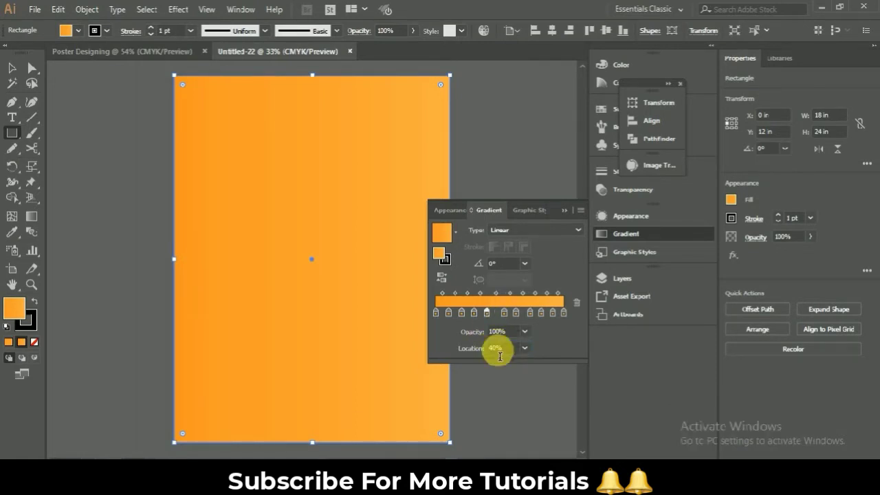
- Place the following gradient stops at 50% and 60%
{"action": "left_click", "coordinate": [505, 314]}
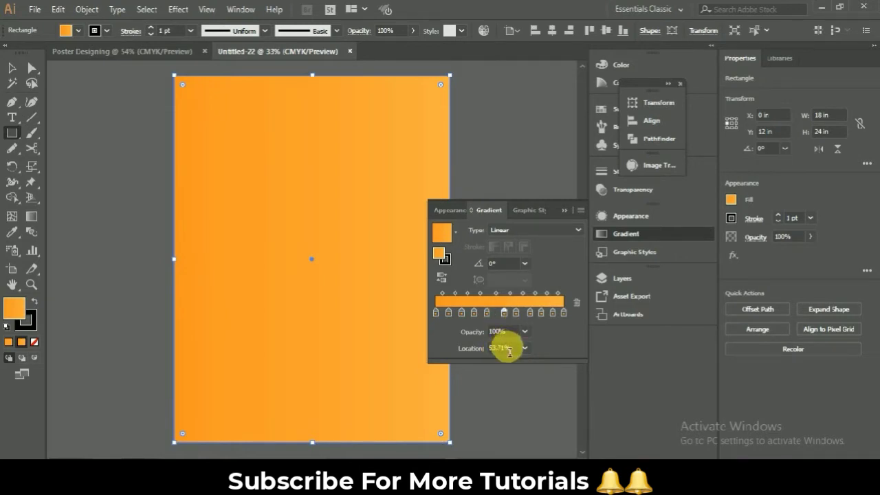
{"action": "left_click", "coordinate": [500, 348]}
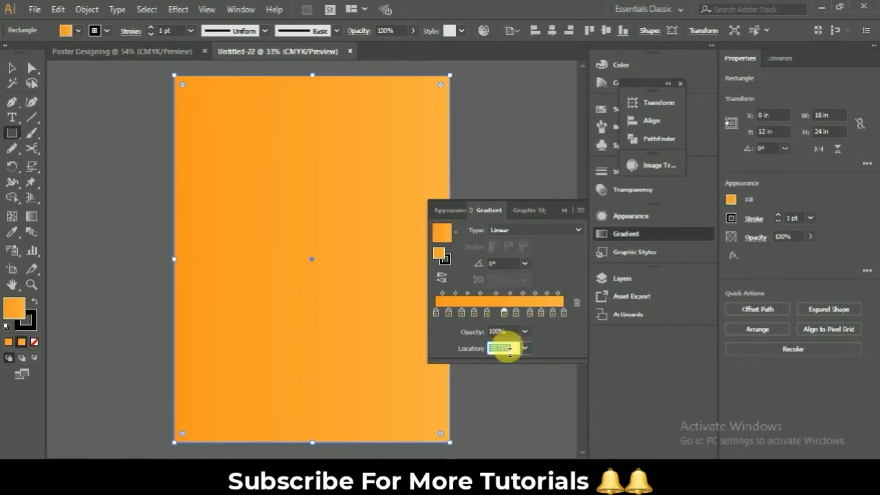
{"action": "left_click", "coordinate": [516, 313]}
{"action": "left_click", "coordinate": [516, 351]}
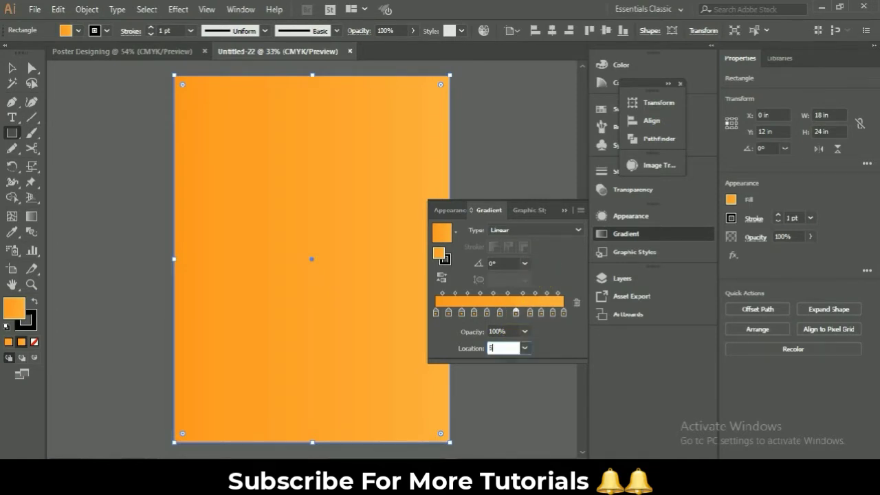
{"action": "type", "text": "60"}
{"action": "key", "text": "Return"}
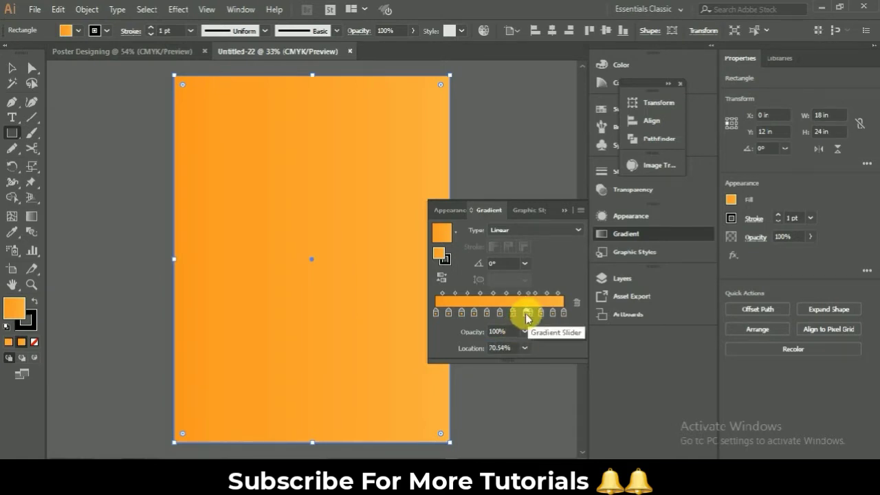
- Place the final gradient stops at 80% and 90%
{"action": "left_click_drag", "start_coordinate": [527, 315], "coordinate": [532, 316]}
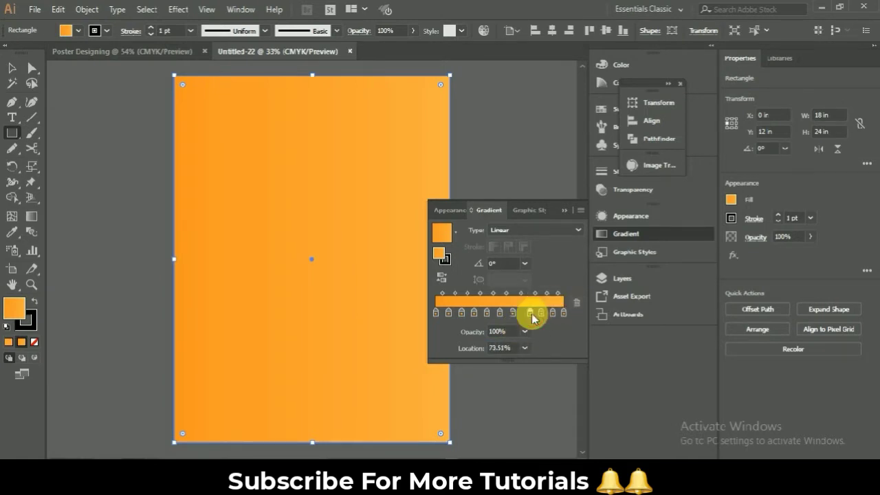
{"action": "left_click", "coordinate": [502, 349]}
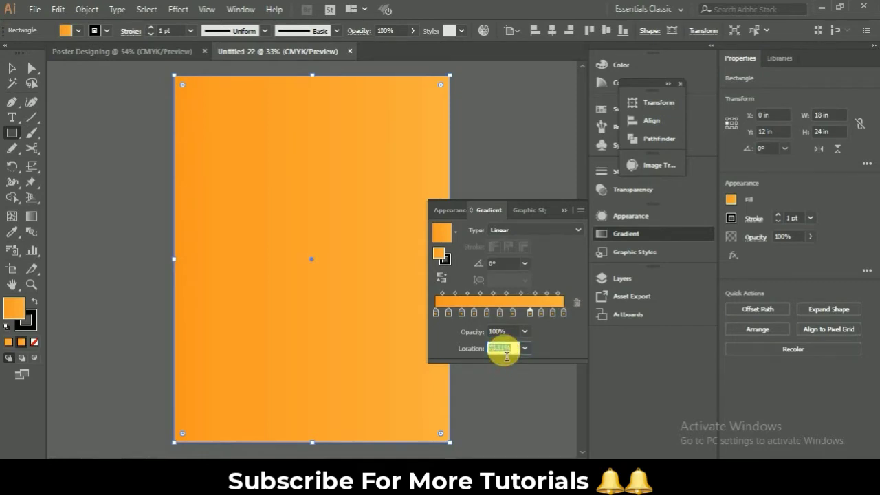
{"action": "type", "text": "70"}
{"action": "left_click_drag", "start_coordinate": [530, 313], "coordinate": [541, 314]}
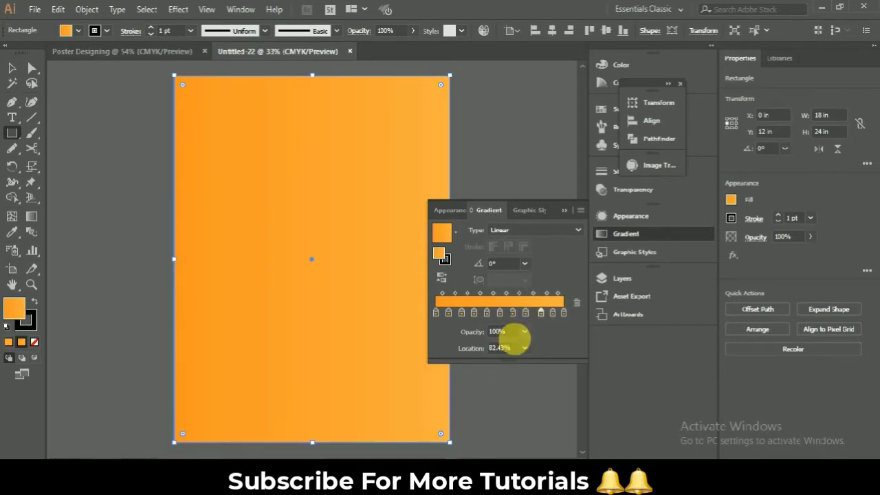
{"action": "left_click", "coordinate": [516, 349]}
{"action": "type", "text": "80"}
{"action": "key", "text": "Return"}
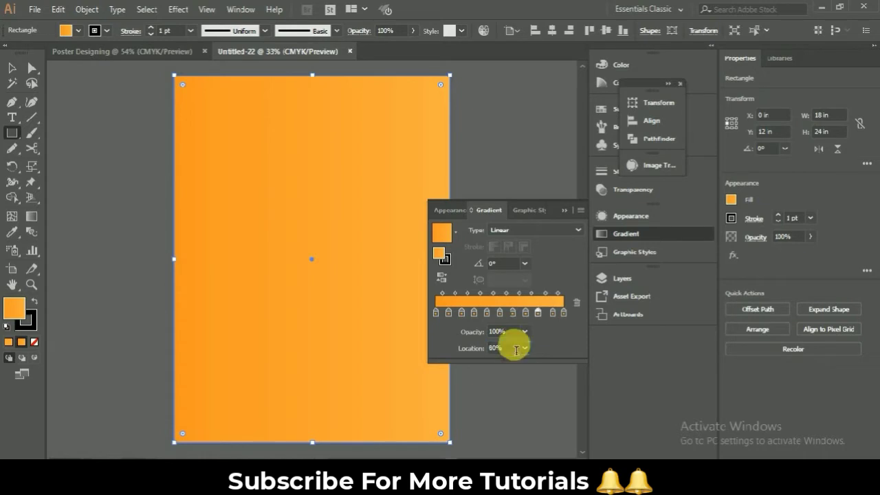
{"action": "left_click", "coordinate": [553, 314]}
{"action": "left_click", "coordinate": [505, 349]}
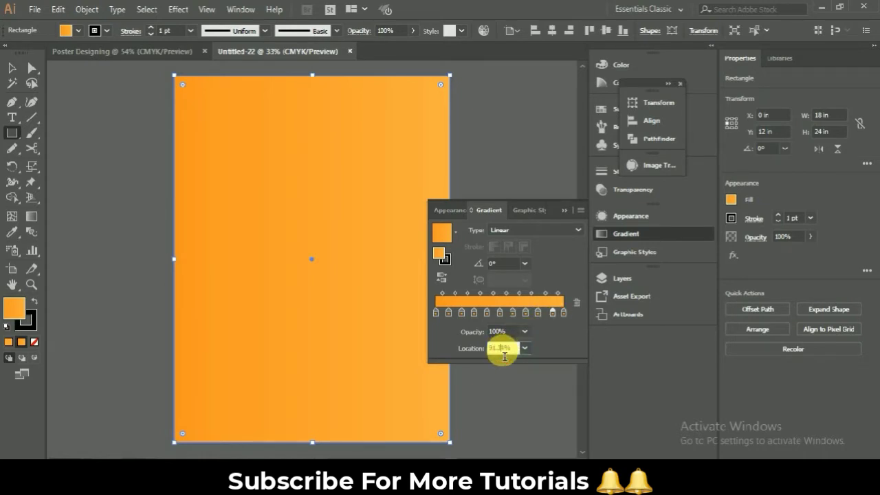
{"action": "type", "text": "90"}
{"action": "key", "text": "Return"}
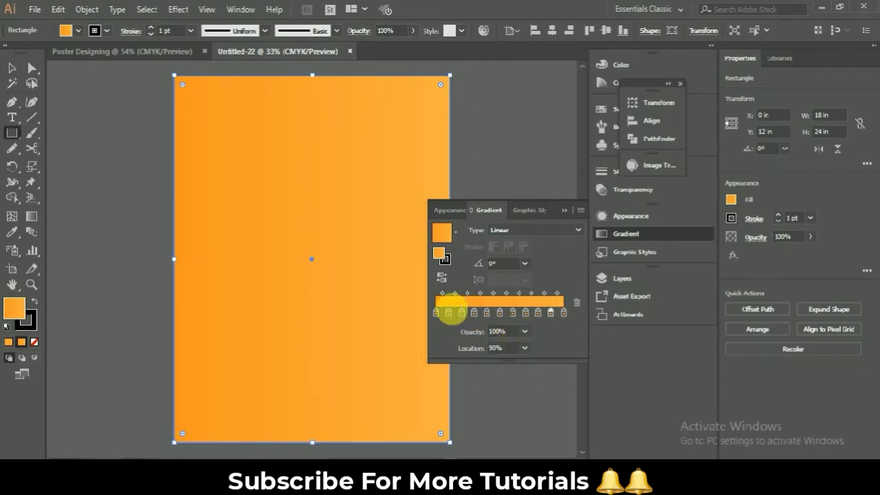
{"action": "double_click", "coordinate": [448, 313]}
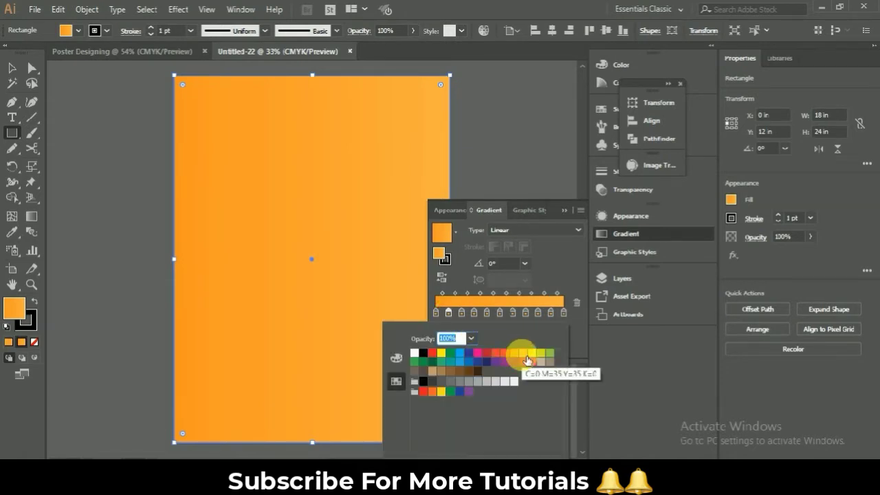
- Recolour alternate gradient stops with a lighter yellow-orange swatch
{"action": "left_click", "coordinate": [527, 359]}
{"action": "left_click", "coordinate": [458, 315]}
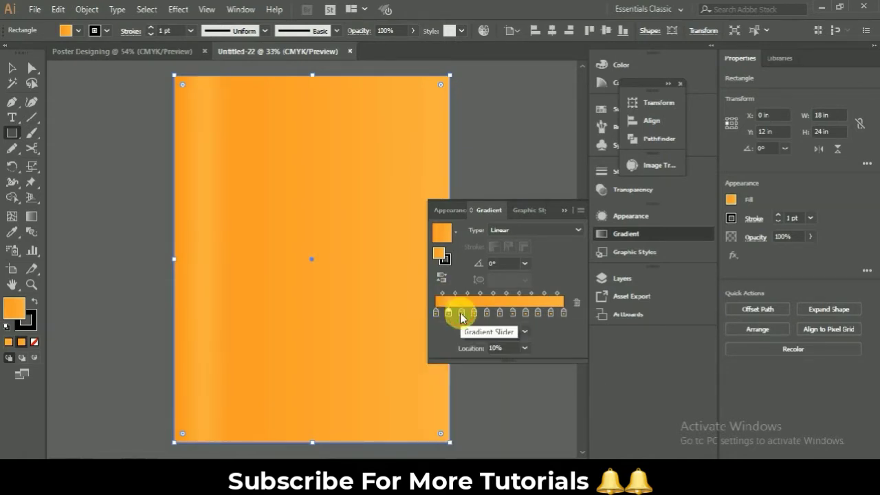
{"action": "double_click", "coordinate": [462, 314]}
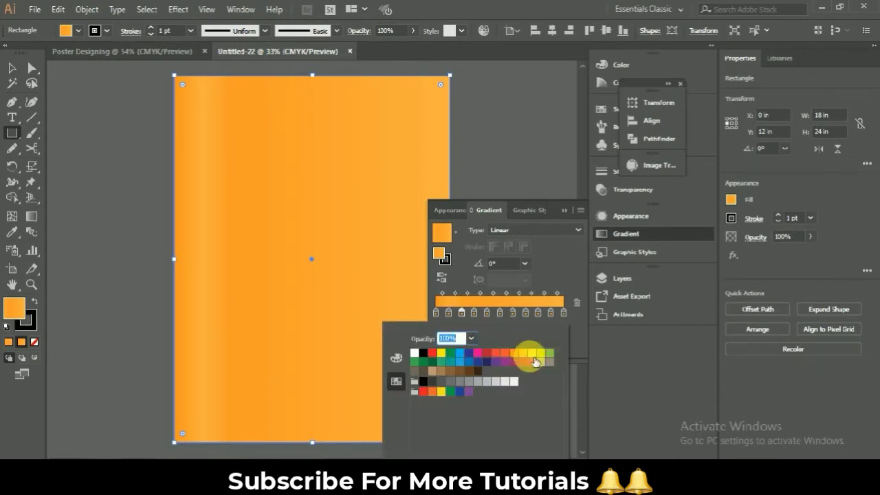
{"action": "left_click", "coordinate": [473, 314]}
{"action": "double_click", "coordinate": [475, 314]}
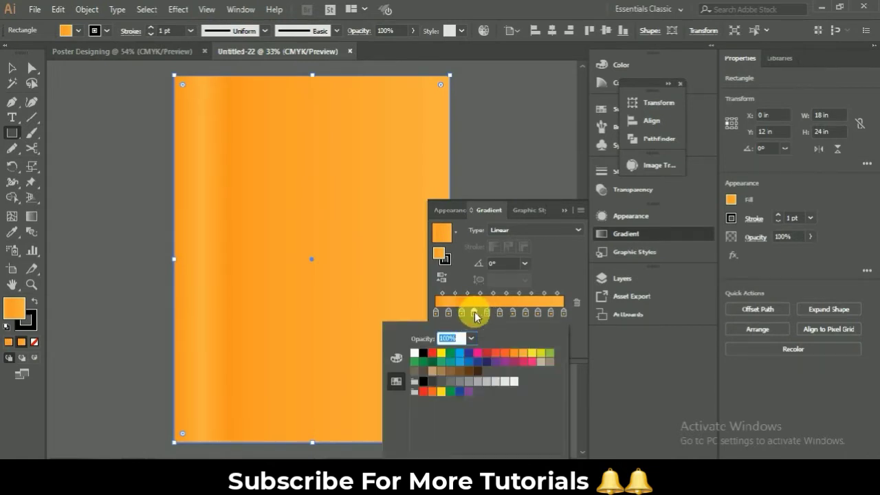
{"action": "double_click", "coordinate": [550, 313]}
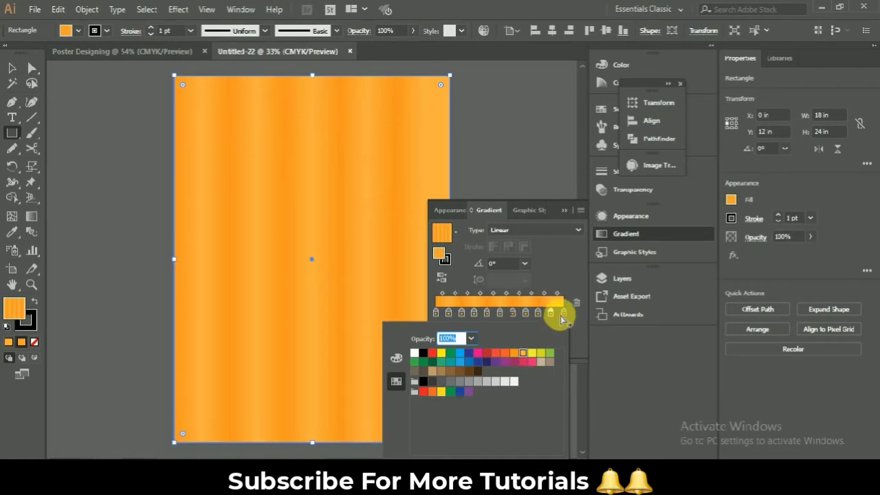
{"action": "left_click", "coordinate": [564, 313]}
{"action": "double_click", "coordinate": [564, 314]}
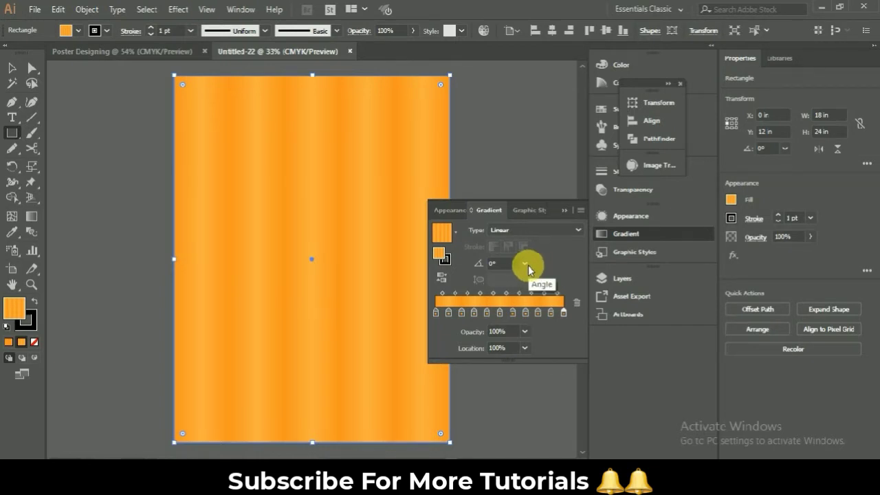
- Set the gradient angle to -45° and close the Gradient panel
{"action": "left_click", "coordinate": [526, 264]}
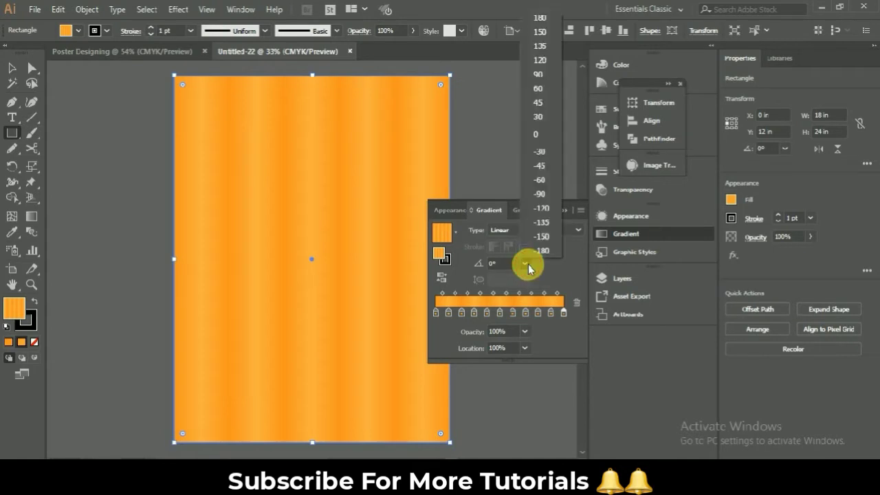
{"action": "left_click", "coordinate": [540, 167]}
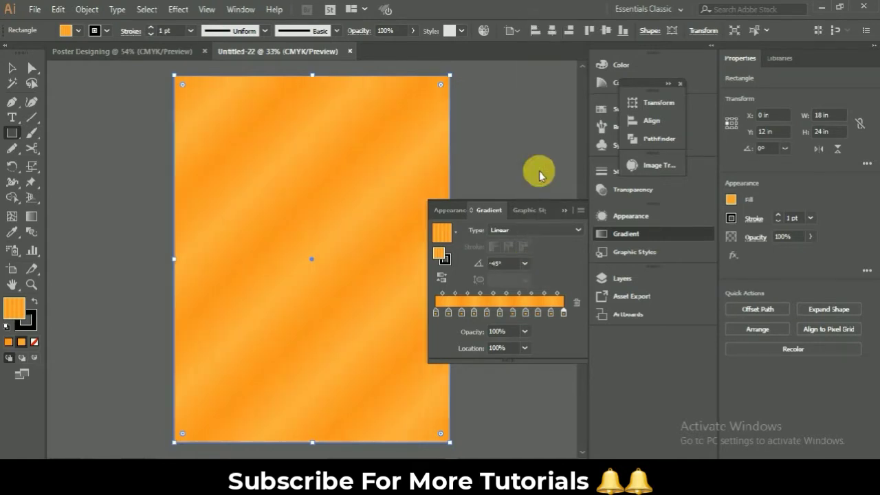
{"action": "left_click", "coordinate": [564, 209]}
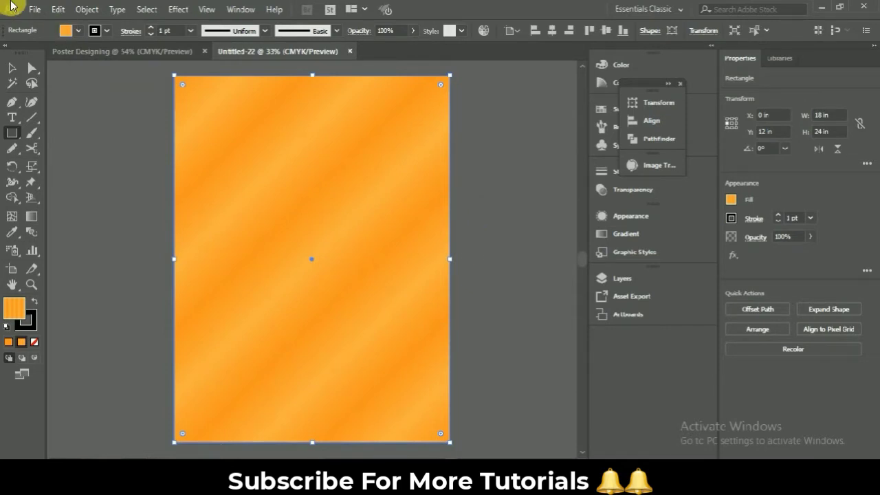
- Lock the background rectangle and set no fill for a new Pen path
{"action": "left_click", "coordinate": [89, 9]}
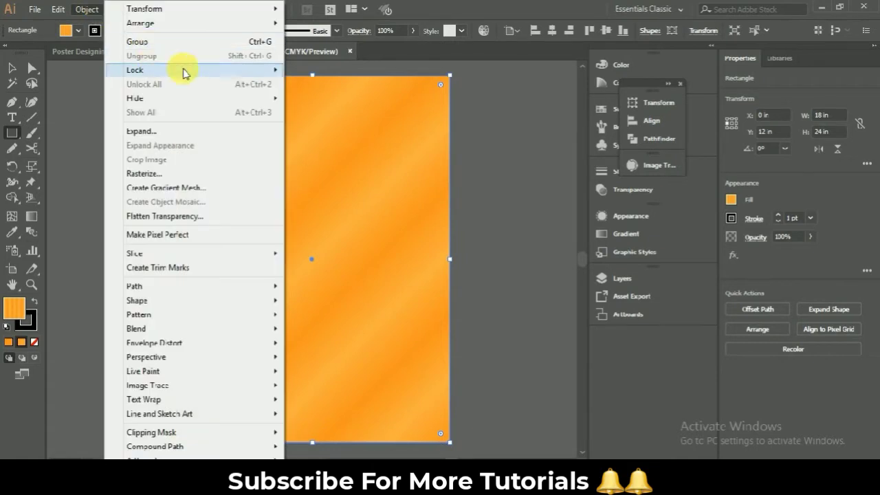
{"action": "mouse_move", "coordinate": [135, 71]}
{"action": "left_click", "coordinate": [297, 74]}
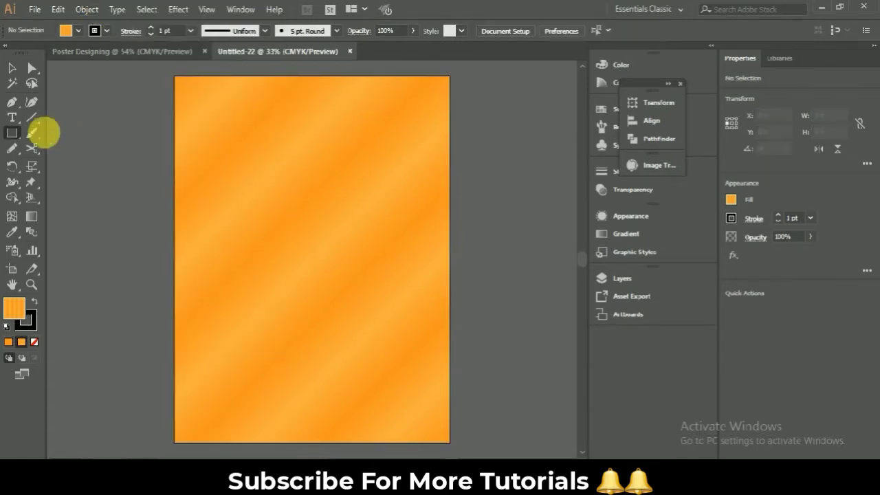
{"action": "left_click", "coordinate": [13, 103]}
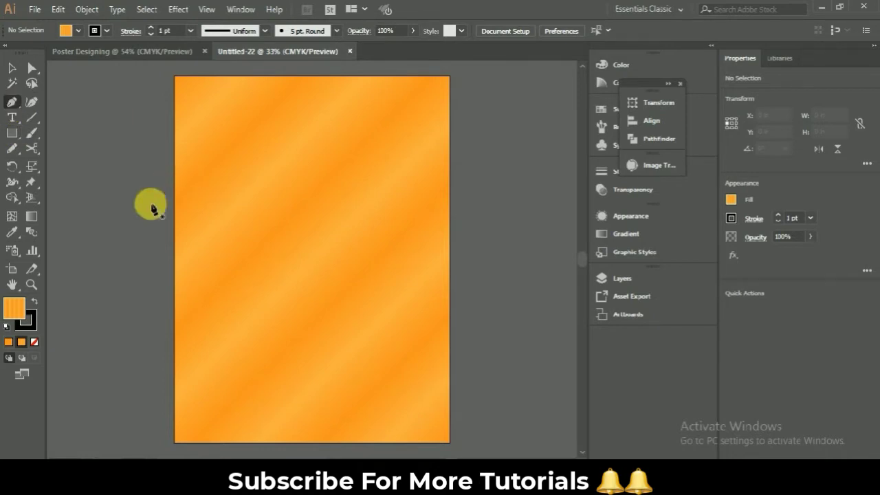
{"action": "left_click", "coordinate": [35, 343]}
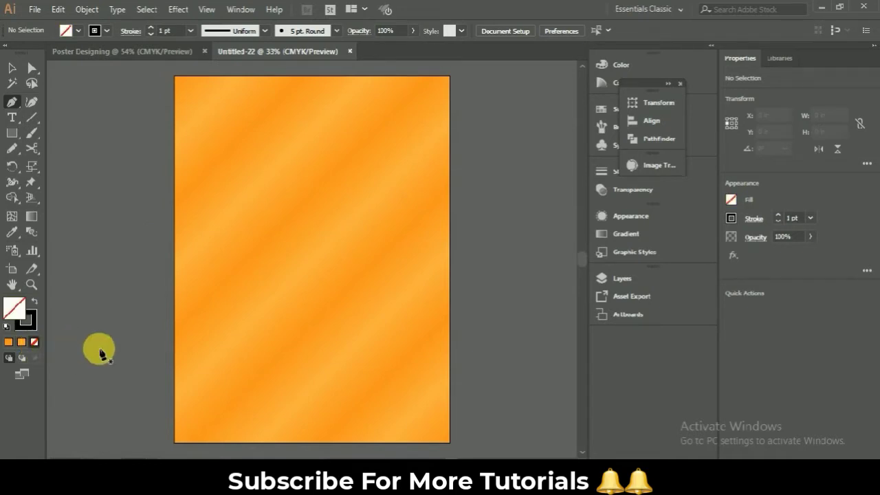
- Draw a curved path across the artboard top and fill it solid black
{"action": "left_click", "coordinate": [449, 76]}
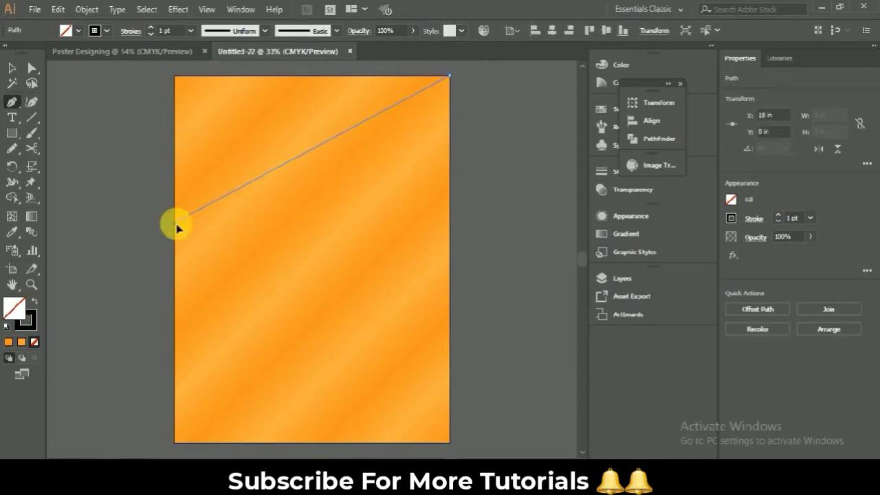
{"action": "mouse_move", "coordinate": [177, 227]}
{"action": "left_mouse_down"}
{"action": "mouse_move", "coordinate": [55, 113]}
{"action": "mouse_move", "coordinate": [70, 114]}
{"action": "left_mouse_up"}
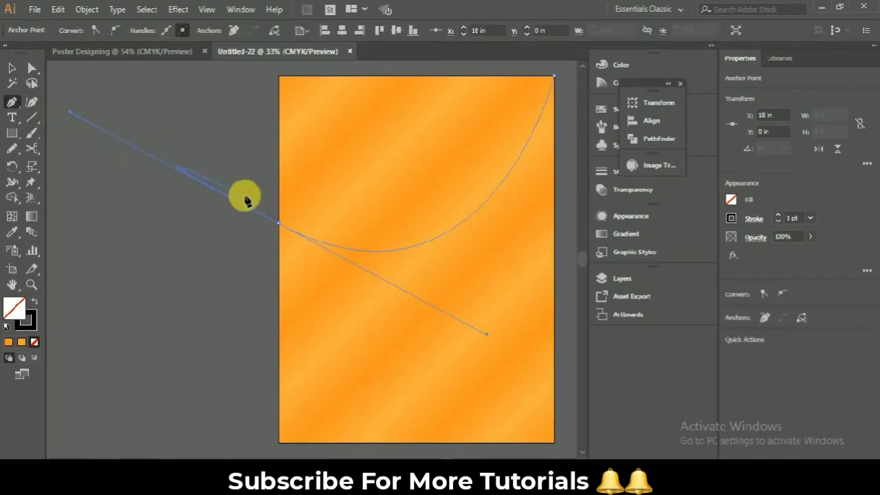
{"action": "left_click", "coordinate": [279, 223]}
{"action": "left_click", "coordinate": [279, 76]}
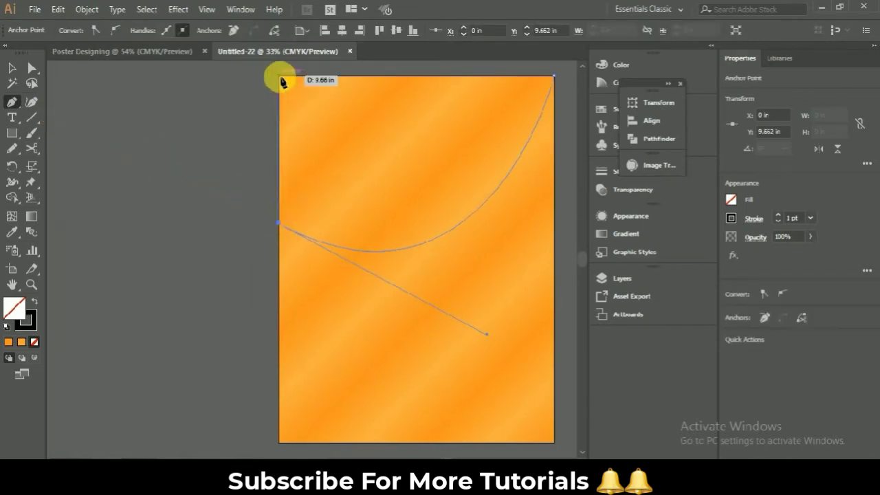
{"action": "left_click", "coordinate": [553, 77]}
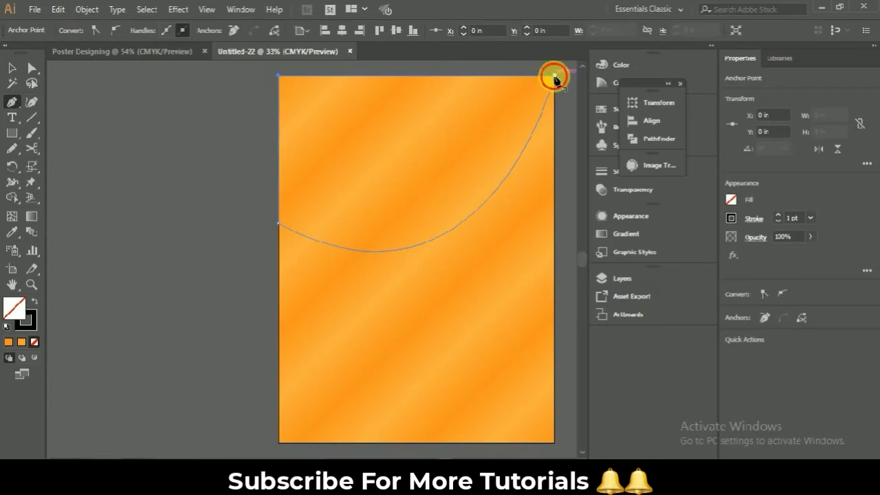
{"action": "left_click", "coordinate": [34, 302]}
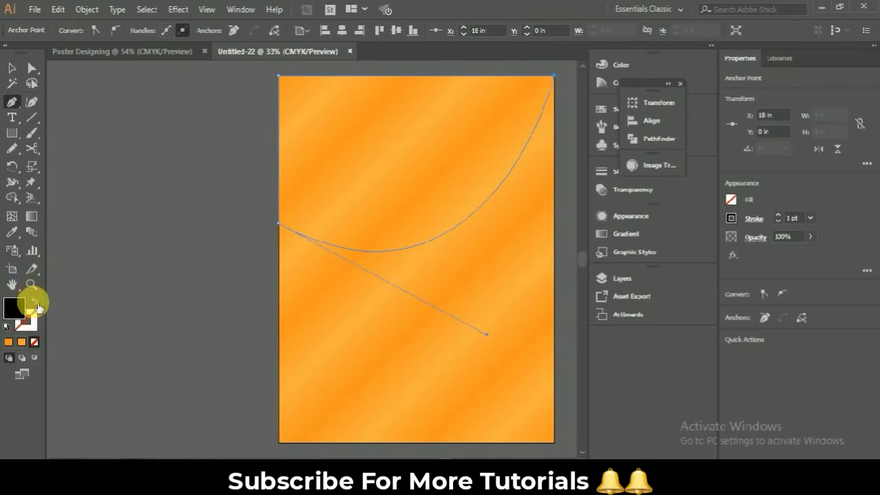
{"action": "key", "text": "v"}
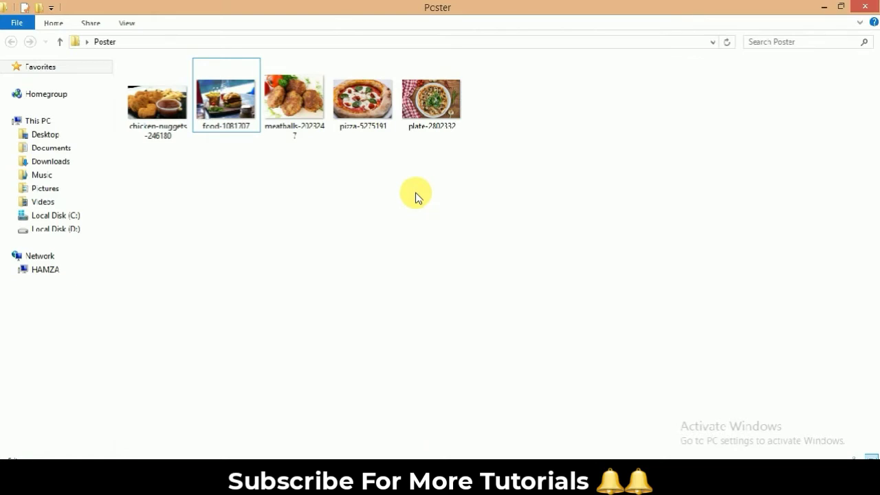
- Drag food-1081707 from the Poster folder onto the Illustrator artboard
{"action": "left_click", "coordinate": [226, 112]}
{"action": "left_click_drag", "start_coordinate": [234, 165], "coordinate": [129, 454]}
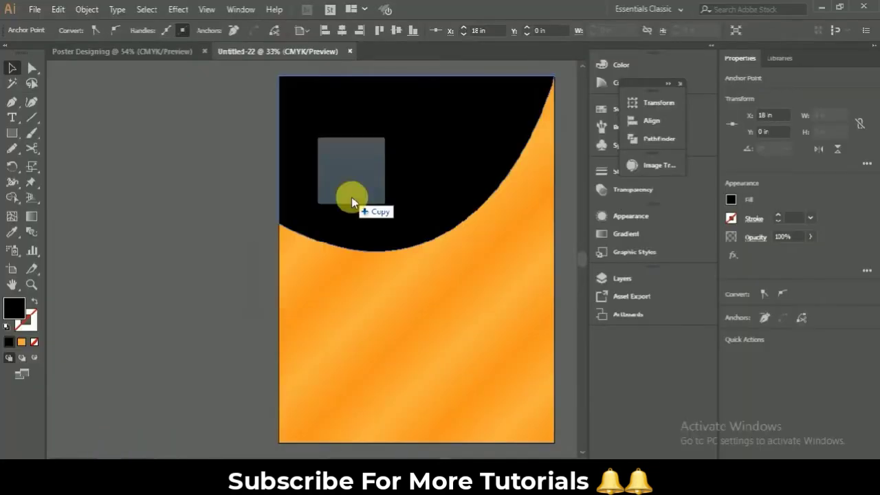
{"action": "left_click_drag", "start_coordinate": [130, 454], "coordinate": [352, 202]}
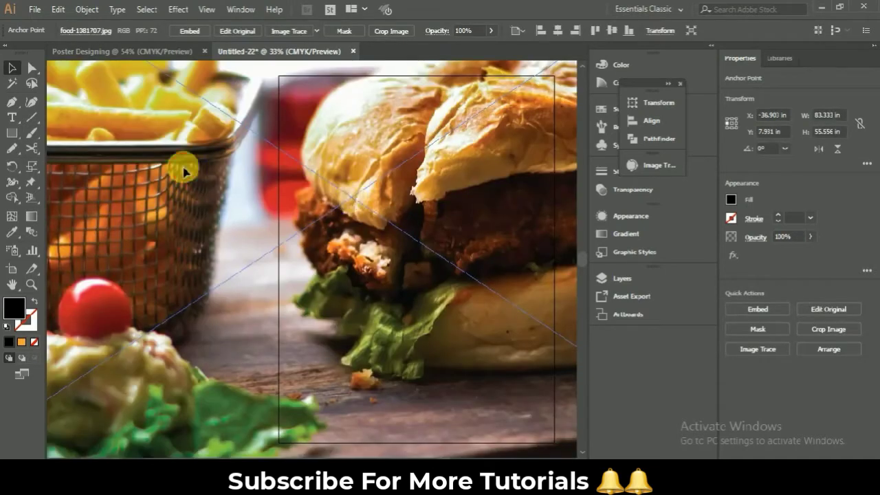
- Move and resize the burger photo to about 18.255 × 12.17 in across the poster top
{"action": "mouse_move", "coordinate": [184, 172]}
{"action": "left_mouse_down"}
{"action": "mouse_move", "coordinate": [261, 222]}
{"action": "mouse_move", "coordinate": [387, 269]}
{"action": "mouse_move", "coordinate": [475, 364]}
{"action": "left_mouse_up"}
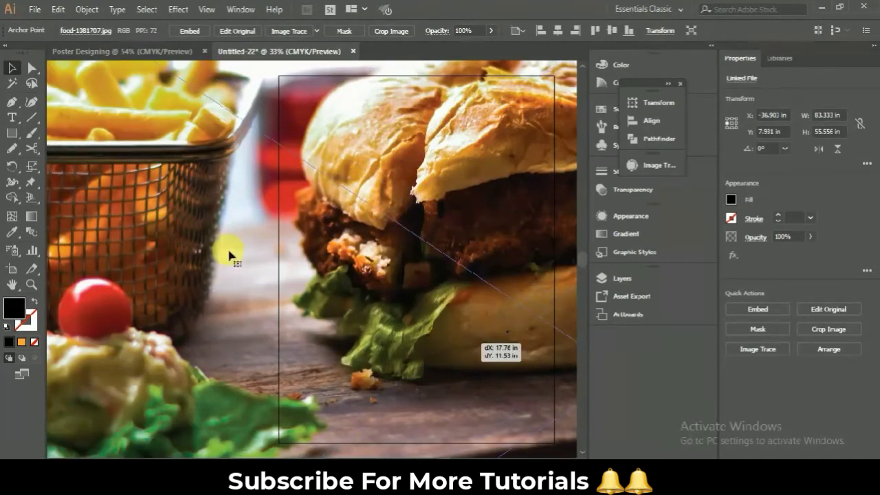
{"action": "left_click_drag", "start_coordinate": [190, 212], "coordinate": [406, 344]}
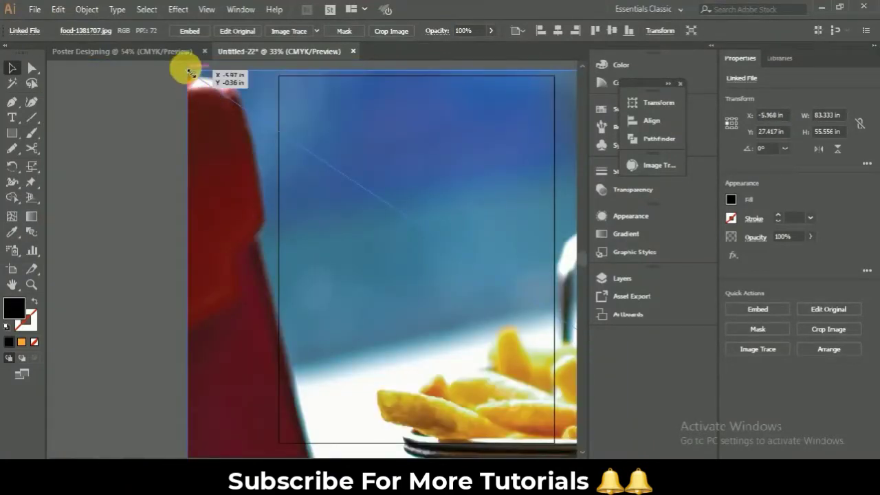
{"action": "mouse_move", "coordinate": [189, 72]}
{"action": "left_mouse_down"}
{"action": "mouse_move", "coordinate": [398, 289]}
{"action": "mouse_move", "coordinate": [514, 287]}
{"action": "left_mouse_up"}
{"action": "mouse_move", "coordinate": [534, 363]}
{"action": "left_mouse_down"}
{"action": "mouse_move", "coordinate": [383, 304]}
{"action": "mouse_move", "coordinate": [158, 252]}
{"action": "mouse_move", "coordinate": [121, 209]}
{"action": "left_mouse_up"}
{"action": "mouse_move", "coordinate": [98, 169]}
{"action": "left_mouse_down"}
{"action": "mouse_move", "coordinate": [266, 256]}
{"action": "mouse_move", "coordinate": [377, 337]}
{"action": "mouse_move", "coordinate": [393, 193]}
{"action": "mouse_move", "coordinate": [385, 141]}
{"action": "left_mouse_up"}
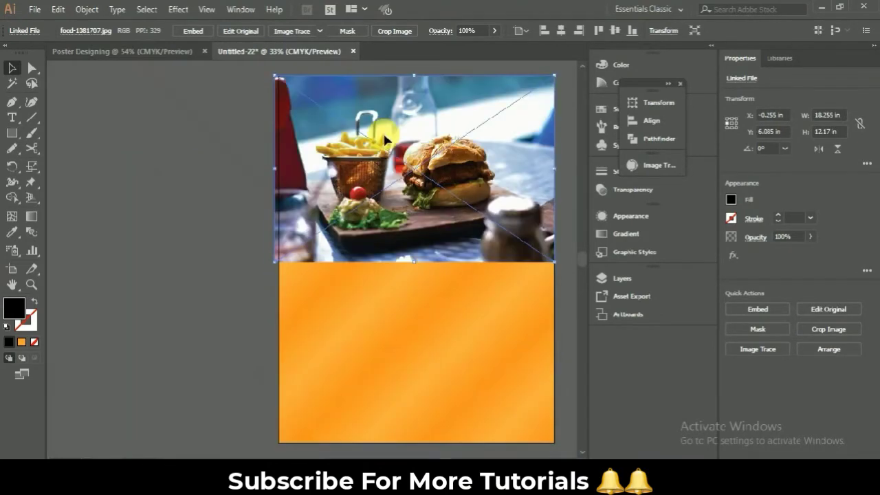
- Send the photo behind the black shape, then make a clipping mask from both
{"action": "right_click", "coordinate": [384, 138]}
{"action": "mouse_move", "coordinate": [420, 242]}
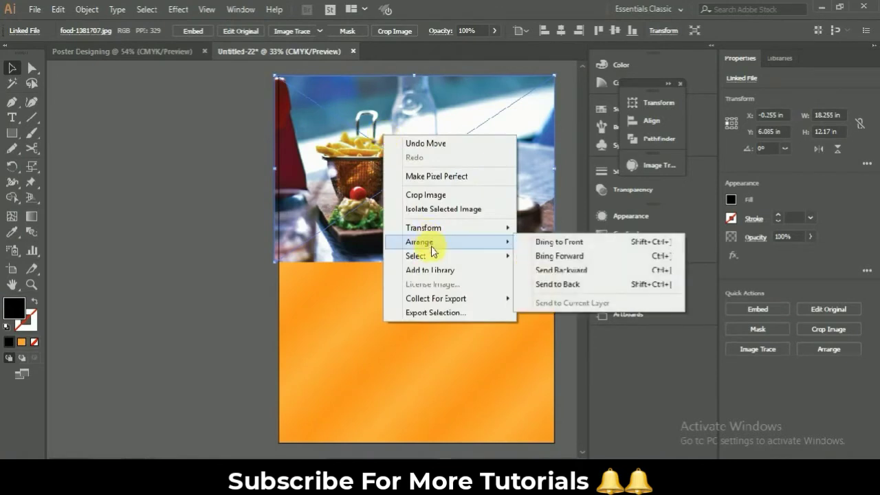
{"action": "left_click", "coordinate": [555, 285]}
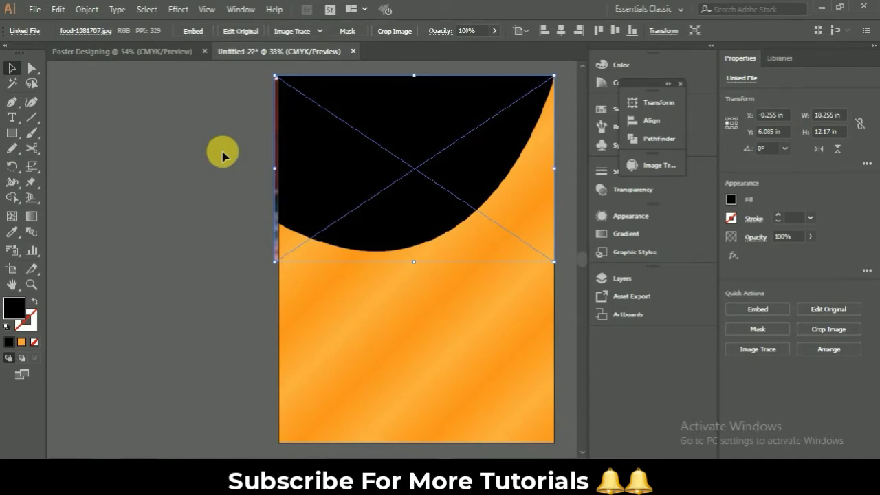
{"action": "left_click_drag", "start_coordinate": [241, 101], "coordinate": [373, 183]}
{"action": "right_click", "coordinate": [323, 160]}
{"action": "mouse_move", "coordinate": [359, 283]}
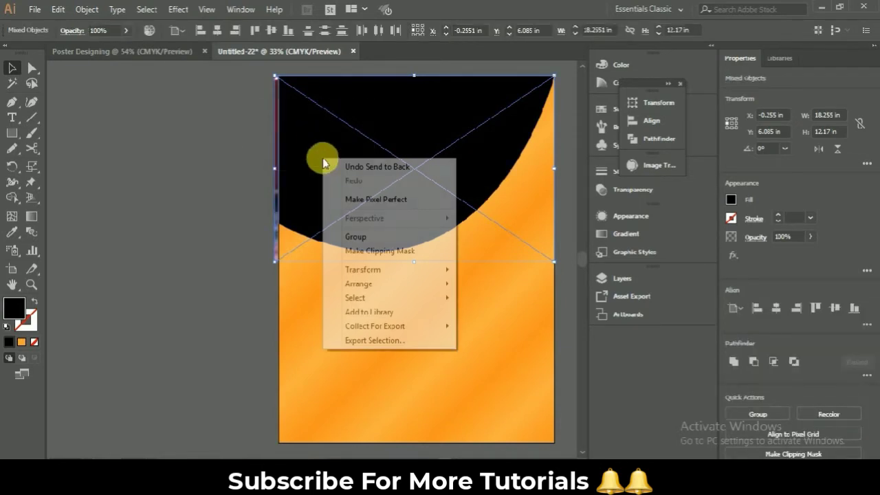
{"action": "left_click", "coordinate": [362, 251]}
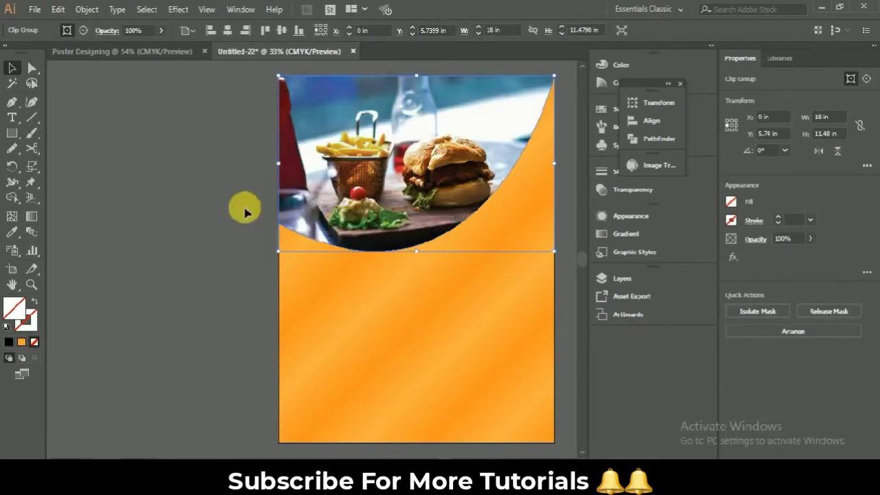
{"action": "left_click", "coordinate": [232, 217]}
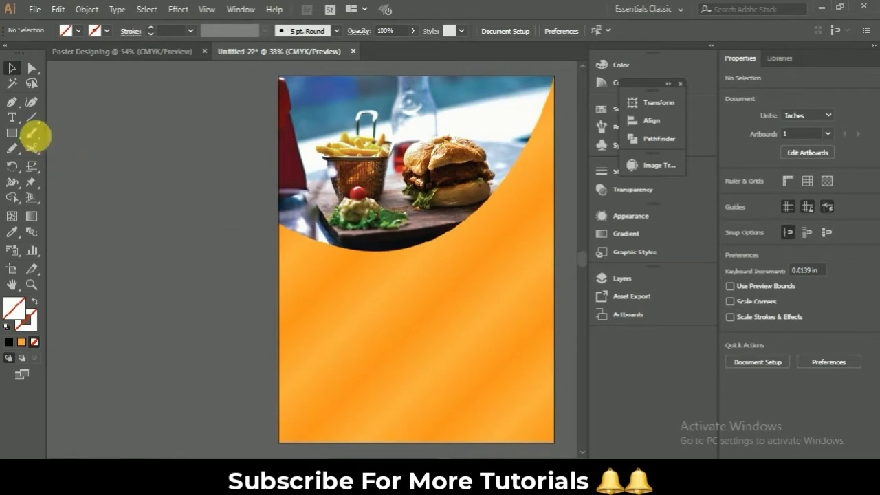
- Draw a curved path along the lower edge of the burger photo with the Pen tool
{"action": "left_click", "coordinate": [11, 103]}
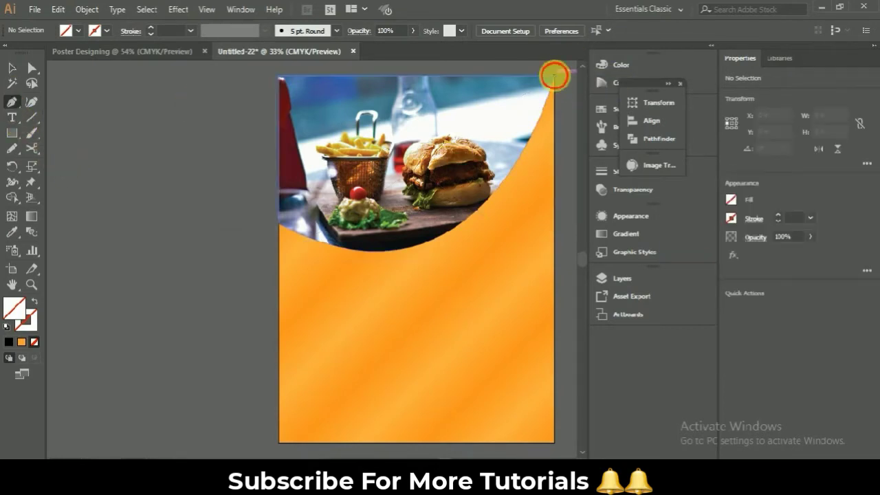
{"action": "left_click", "coordinate": [554, 76]}
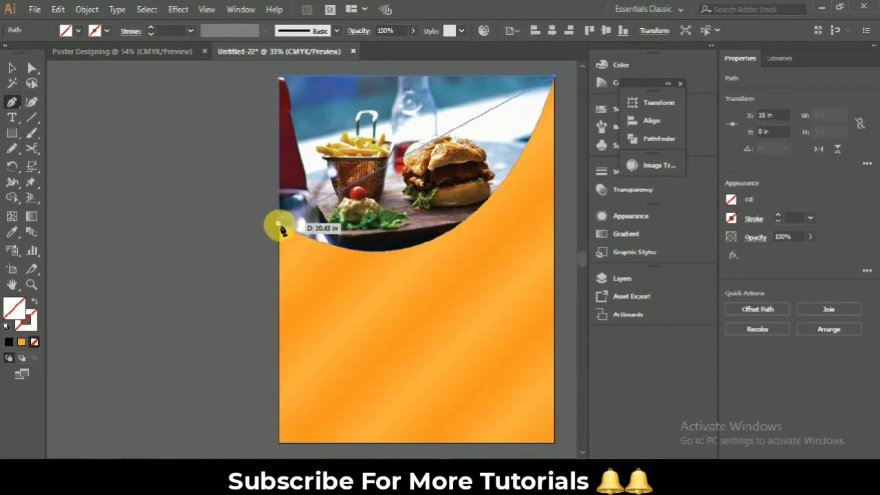
{"action": "mouse_move", "coordinate": [279, 224]}
{"action": "left_mouse_down"}
{"action": "mouse_move", "coordinate": [69, 102]}
{"action": "mouse_move", "coordinate": [74, 116]}
{"action": "left_mouse_up"}
{"action": "key", "text": "v"}
{"action": "left_click", "coordinate": [70, 114]}
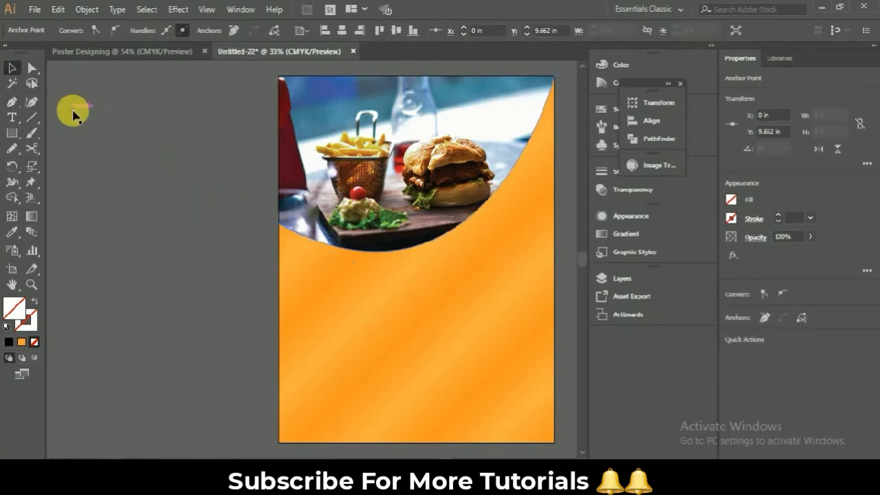
- Give the curved line a black stroke
{"action": "left_click", "coordinate": [327, 252]}
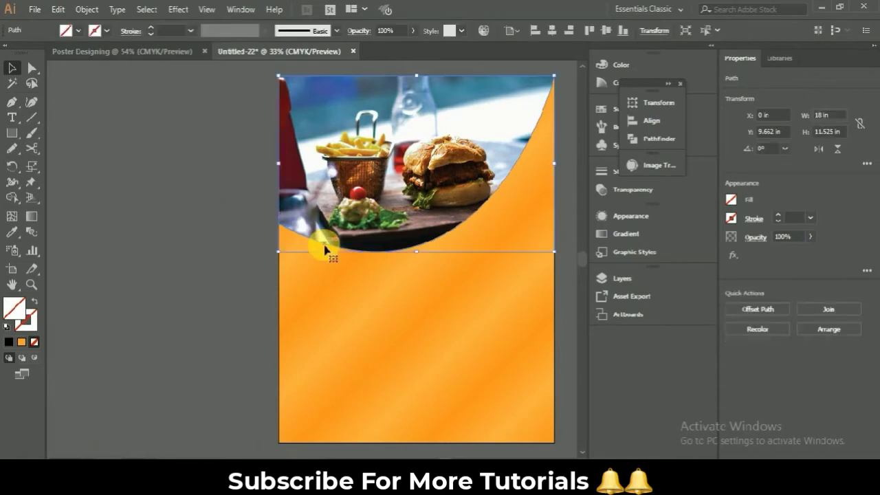
{"action": "left_click", "coordinate": [110, 31]}
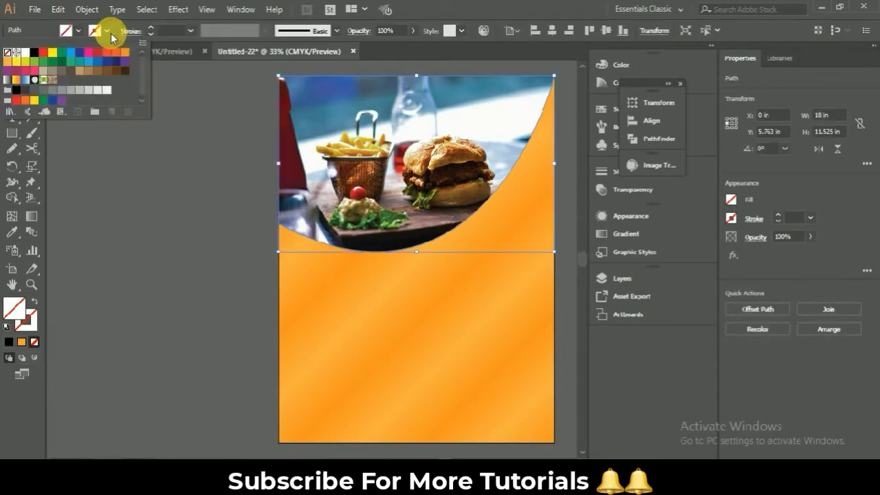
{"action": "left_click", "coordinate": [197, 205]}
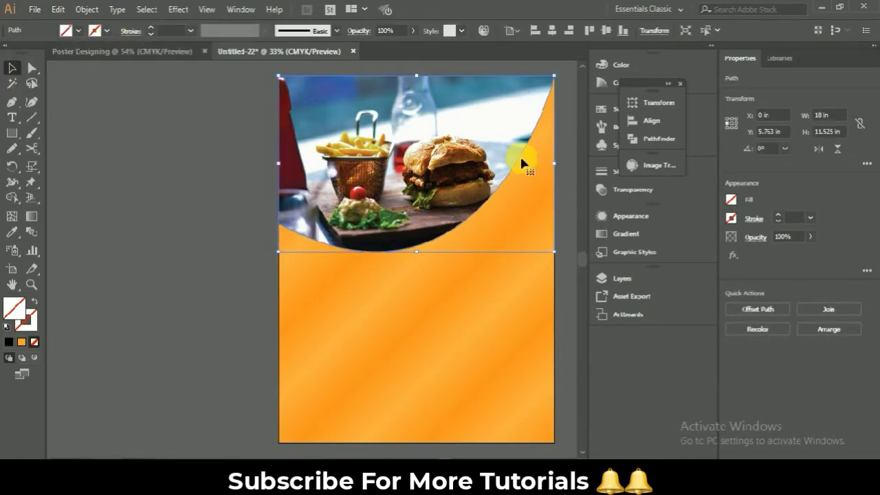
{"action": "left_click", "coordinate": [107, 31]}
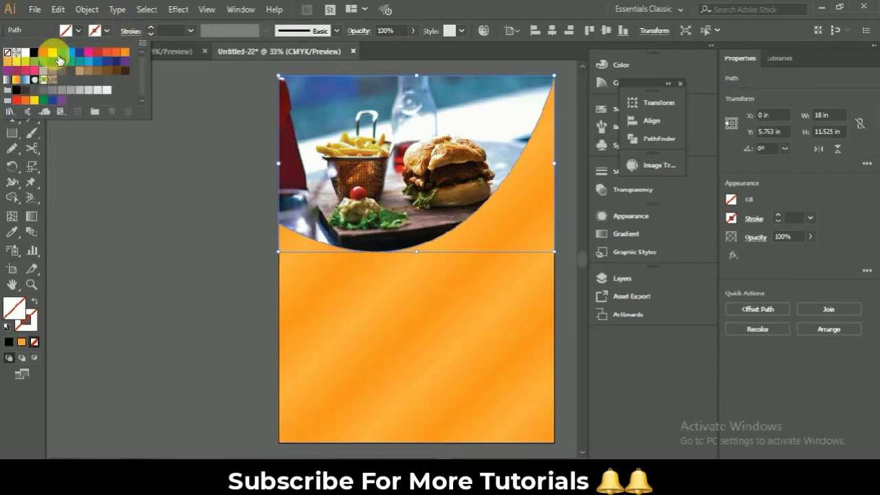
{"action": "left_click", "coordinate": [34, 53]}
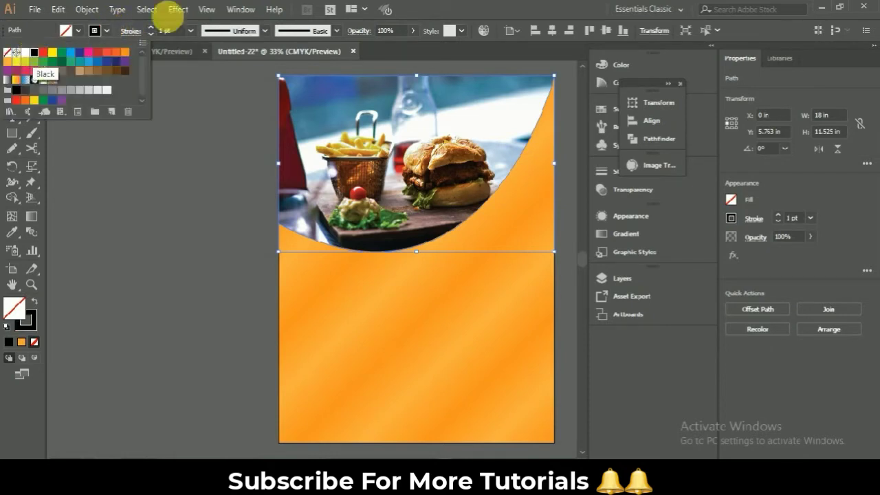
{"action": "left_click", "coordinate": [164, 35]}
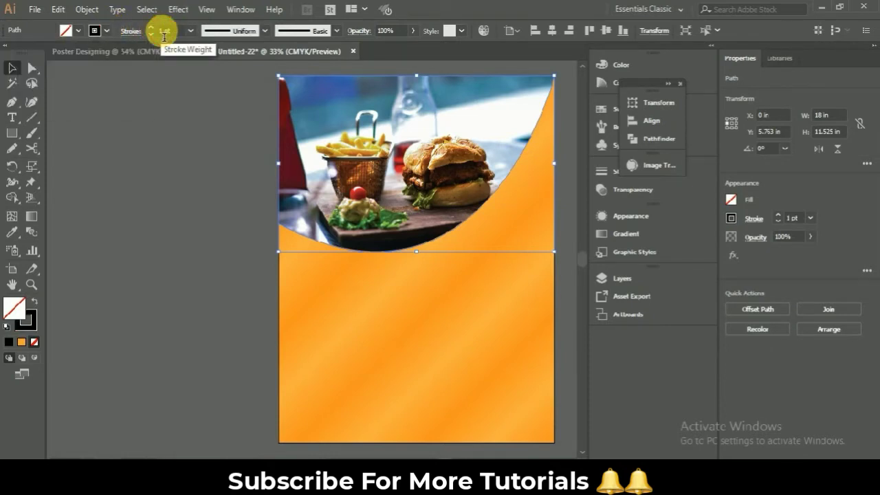
- Set the curve's stroke weight to 20 pt with the tapered Width Profile 1
{"action": "double_click", "coordinate": [165, 33]}
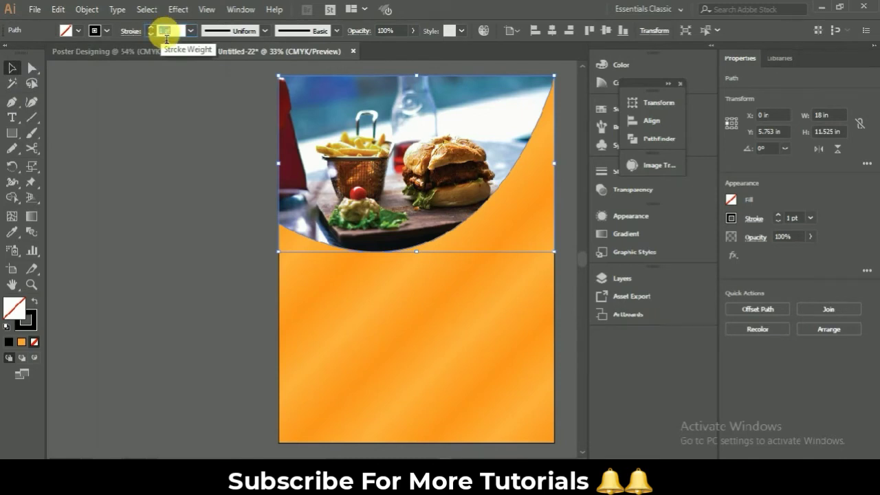
{"action": "type", "text": "20"}
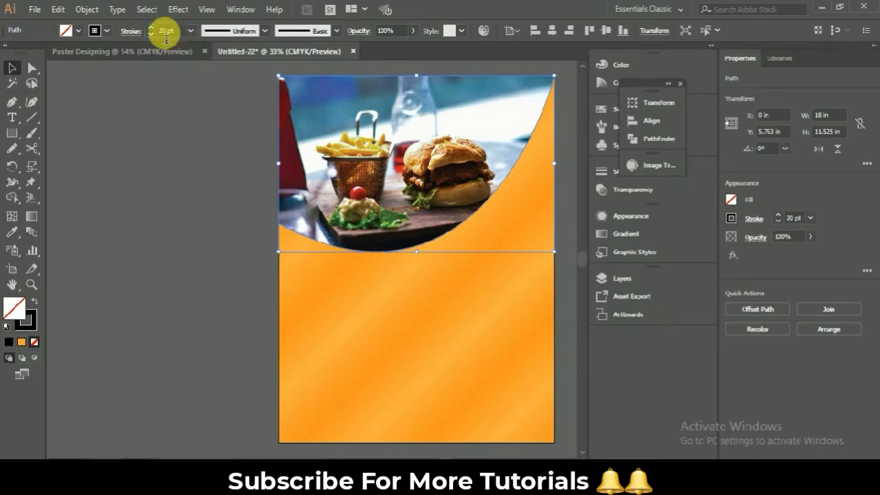
{"action": "key", "text": "Return"}
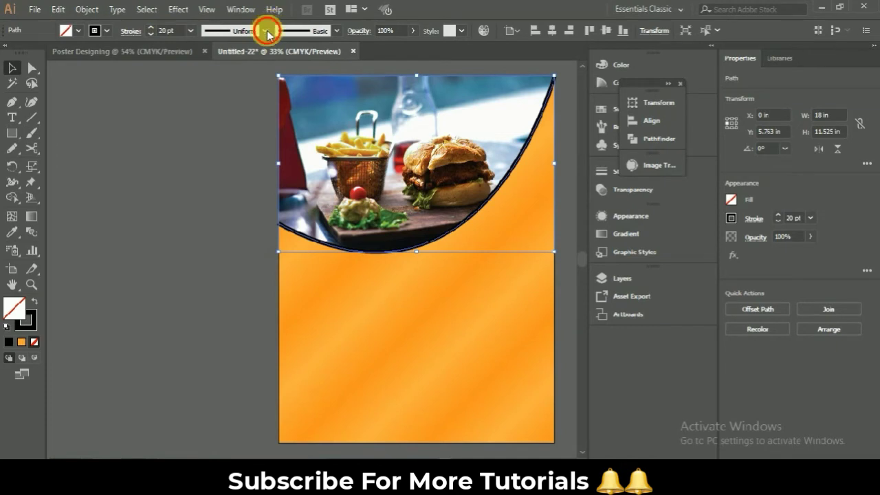
{"action": "left_click", "coordinate": [265, 30]}
{"action": "key", "text": "Escape"}
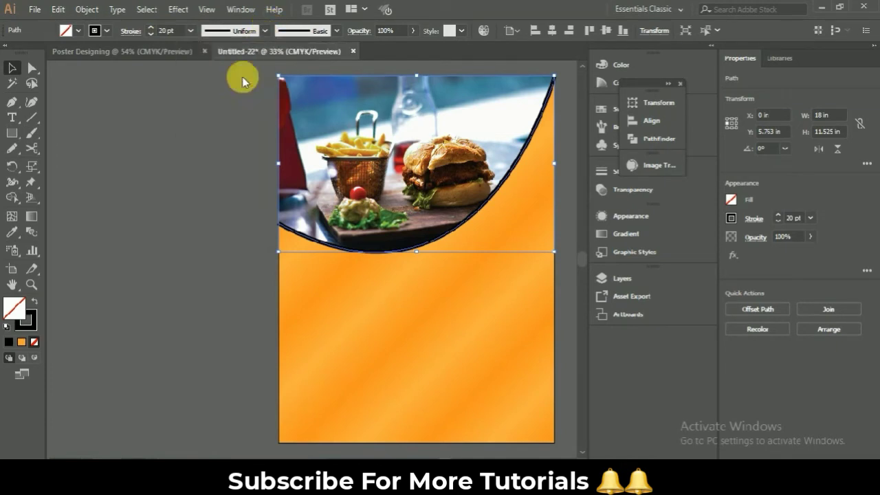
{"action": "key", "text": "Down"}
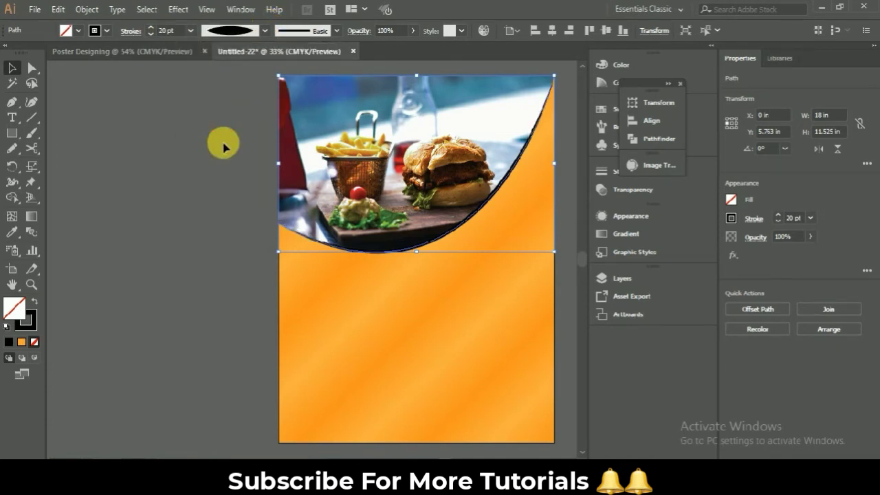
{"action": "left_click", "coordinate": [223, 146]}
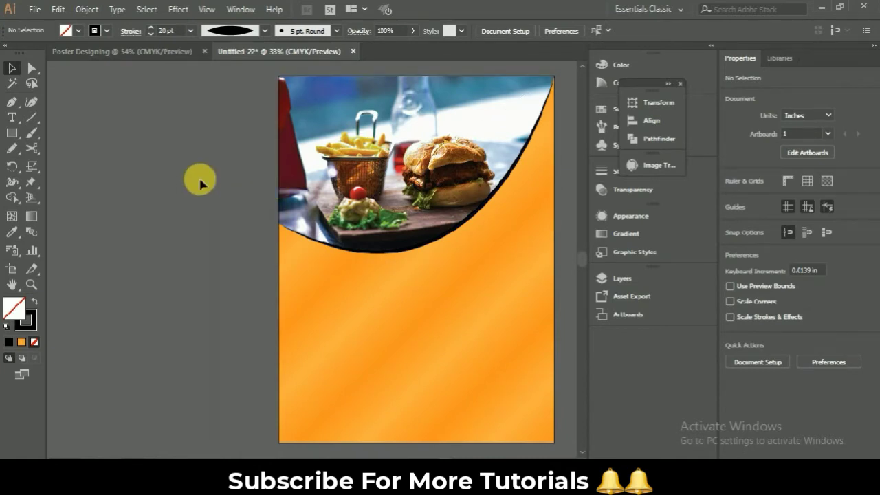
- Create a polygon through the Polygon tool's settings dialog
{"action": "left_click_drag", "start_coordinate": [21, 137], "coordinate": [56, 173]}
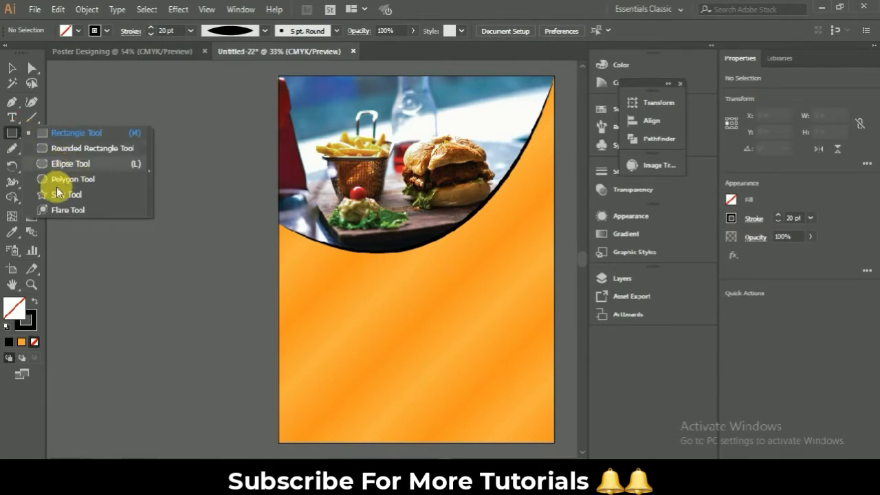
{"action": "left_click", "coordinate": [81, 187]}
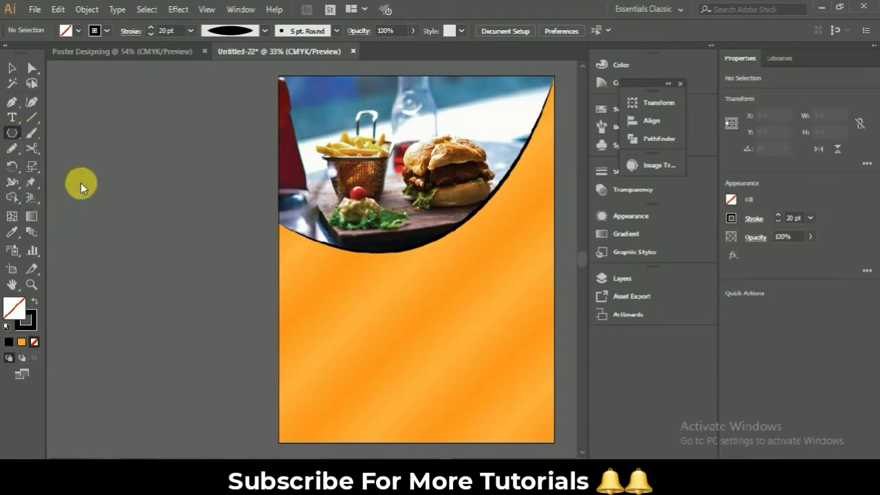
{"action": "left_click", "coordinate": [156, 196]}
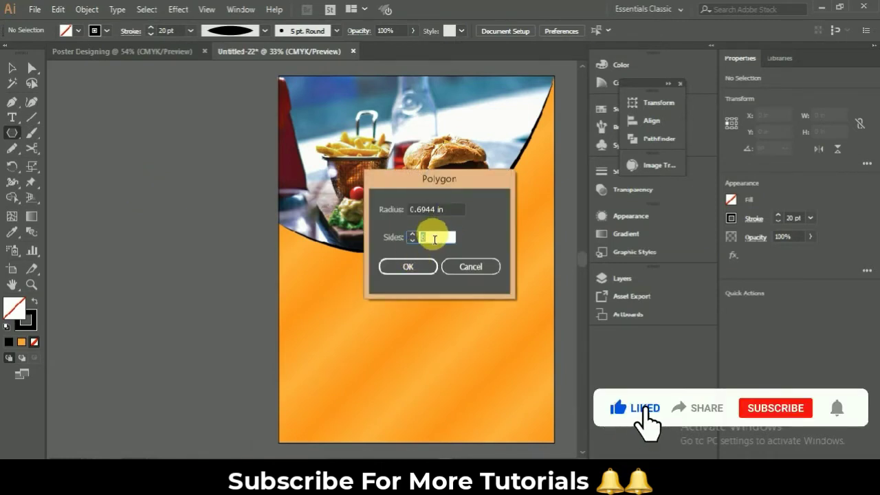
{"action": "type", "text": "3"}
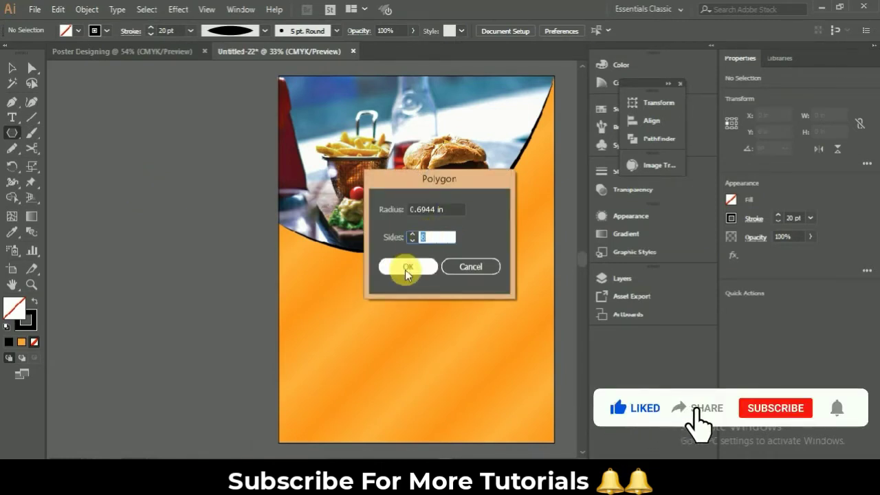
{"action": "left_click", "coordinate": [408, 267]}
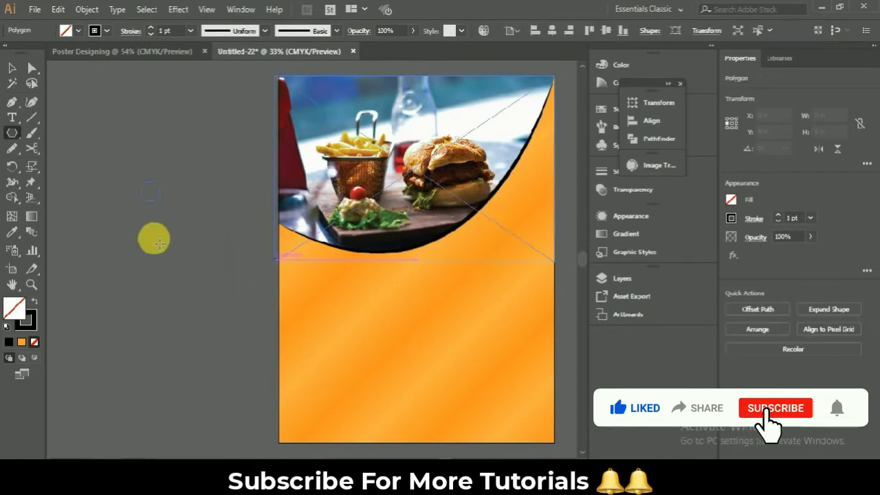
- Enlarge the polygon to about 3.62 in and give it a 15 pt outline
{"action": "left_click", "coordinate": [10, 68]}
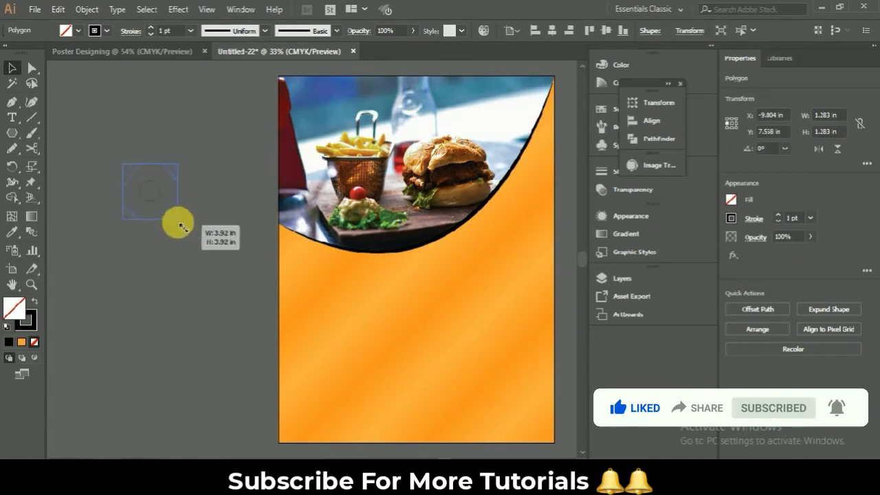
{"action": "left_click_drag", "start_coordinate": [162, 203], "coordinate": [178, 218]}
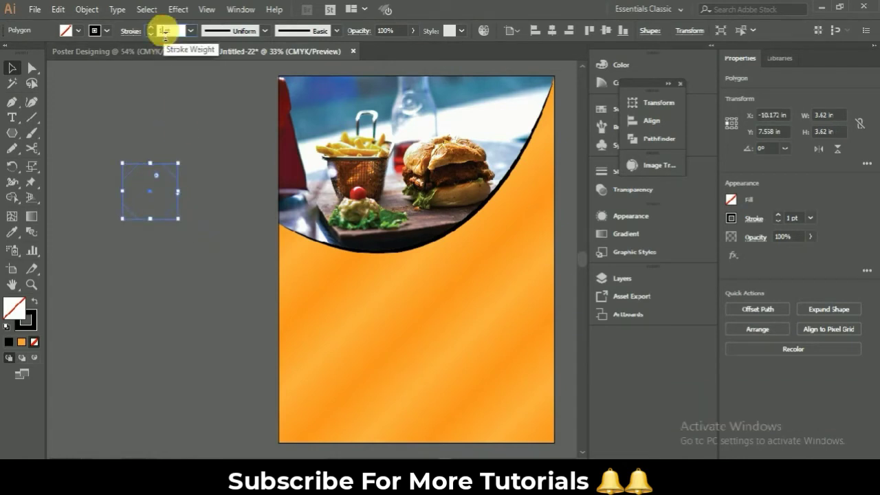
{"action": "type", "text": "15 pt"}
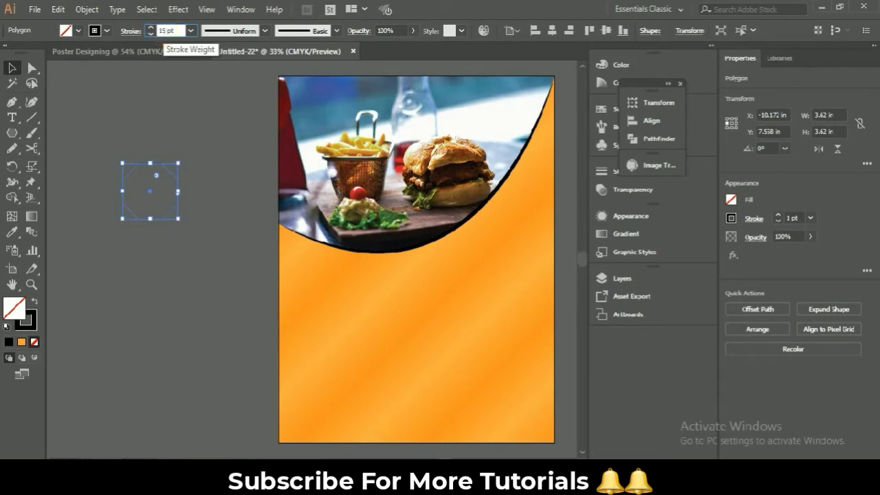
{"action": "left_click", "coordinate": [163, 30]}
{"action": "left_click", "coordinate": [157, 172]}
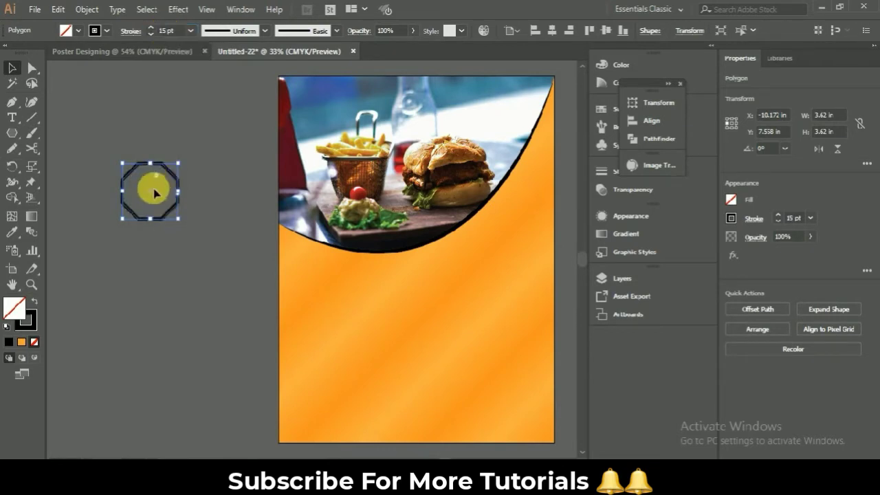
- Move the octagon beside the burger at upper right and fill it orange-red
{"action": "left_click_drag", "start_coordinate": [154, 196], "coordinate": [500, 201]}
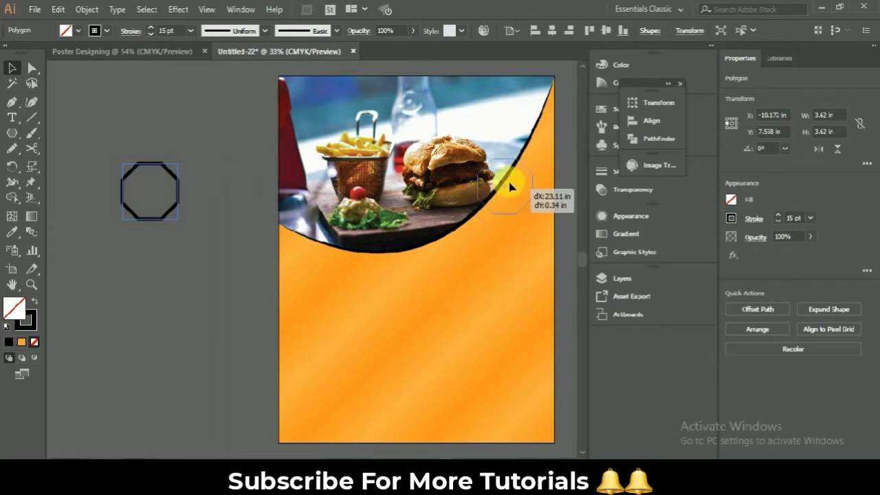
{"action": "left_click_drag", "start_coordinate": [500, 201], "coordinate": [524, 161]}
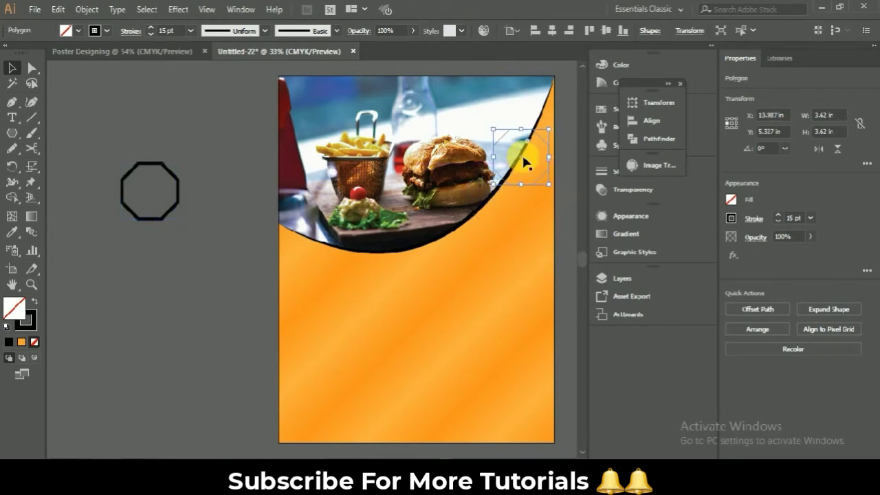
{"action": "left_click", "coordinate": [78, 33]}
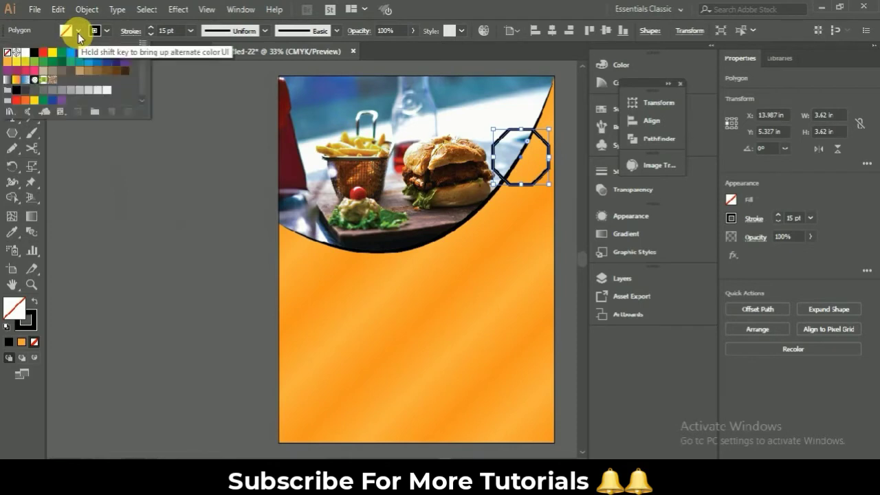
{"action": "left_click", "coordinate": [121, 59]}
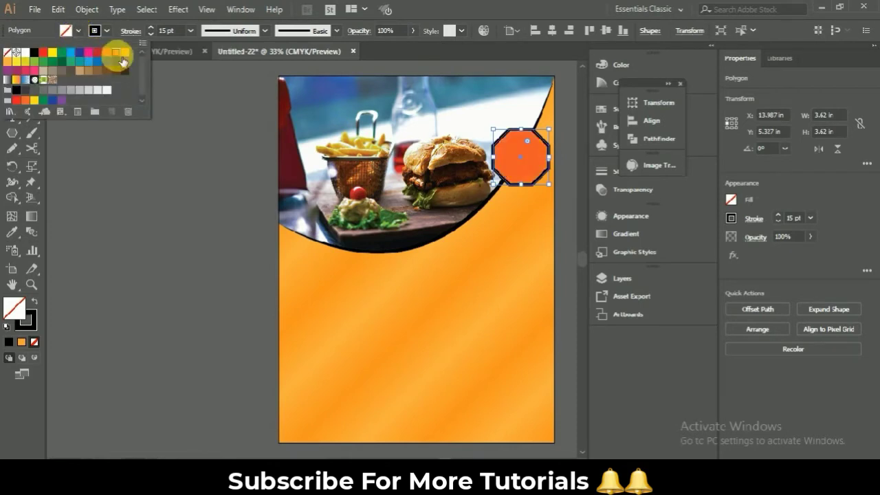
{"action": "left_click", "coordinate": [159, 178]}
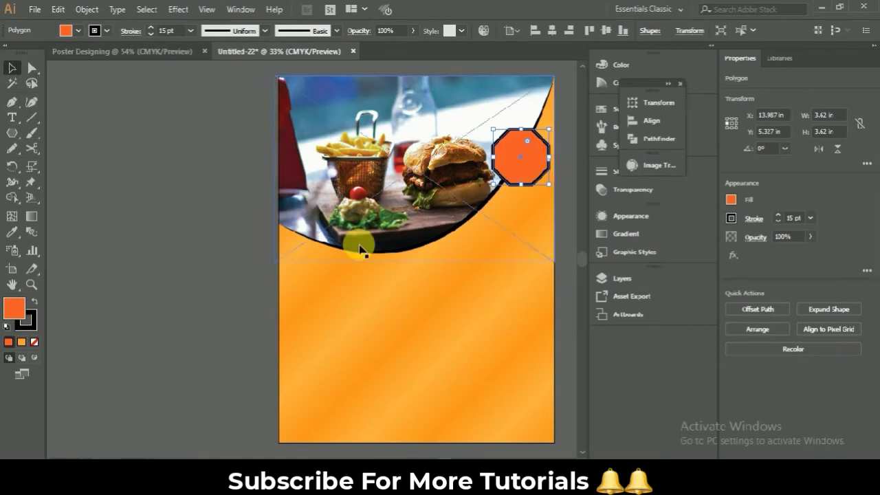
{"action": "left_click", "coordinate": [247, 235]}
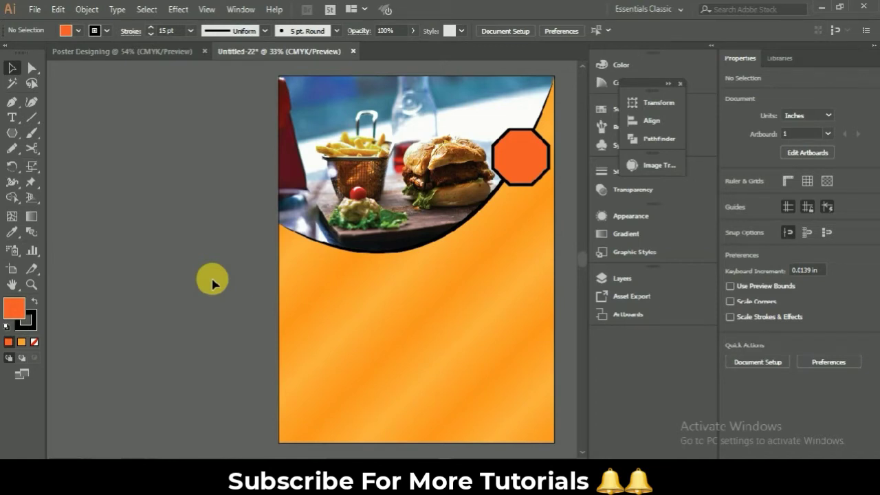
- Draw a rectangle strip along the bottom edge of the poster
{"action": "right_click", "coordinate": [12, 137]}
{"action": "left_click", "coordinate": [53, 130]}
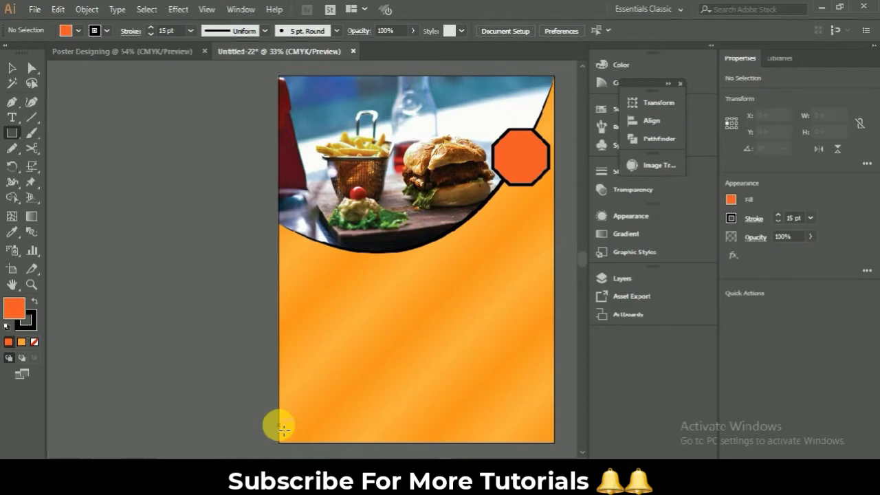
{"action": "mouse_move", "coordinate": [283, 429]}
{"action": "left_mouse_down"}
{"action": "mouse_move", "coordinate": [550, 454]}
{"action": "mouse_move", "coordinate": [556, 443]}
{"action": "left_mouse_up"}
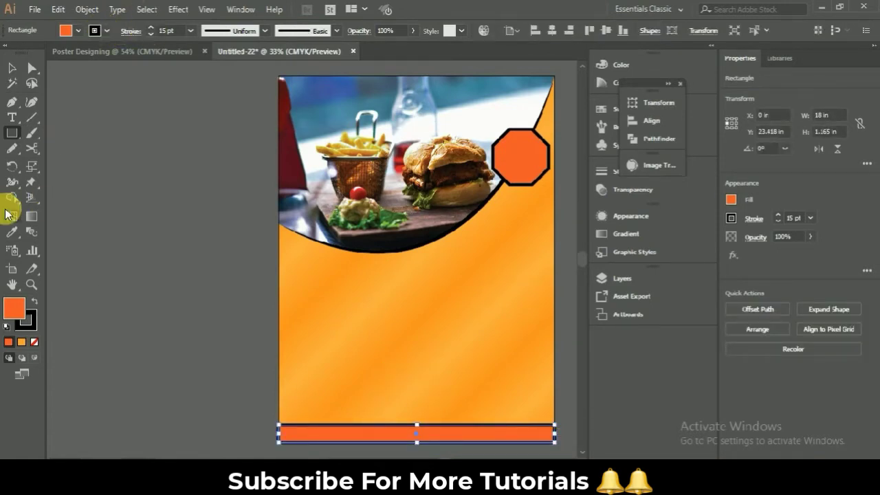
- Give the bottom bar a black fill with no outline
{"action": "left_click", "coordinate": [34, 329]}
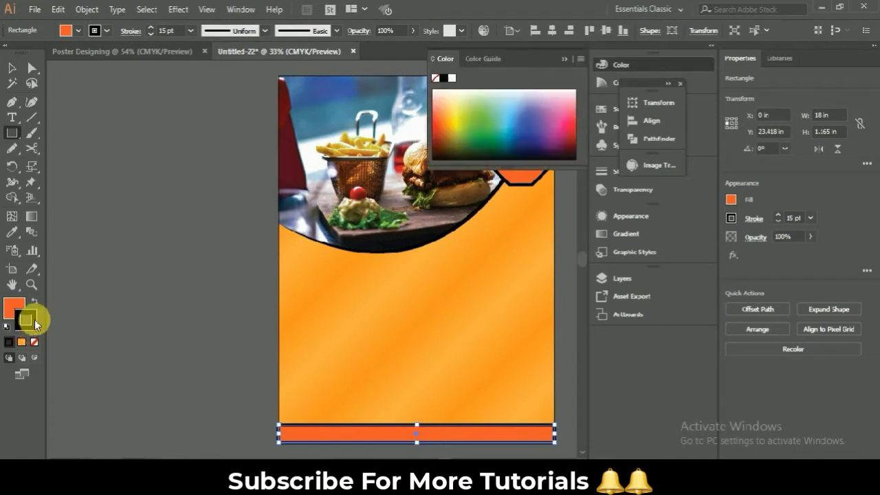
{"action": "left_click", "coordinate": [35, 301]}
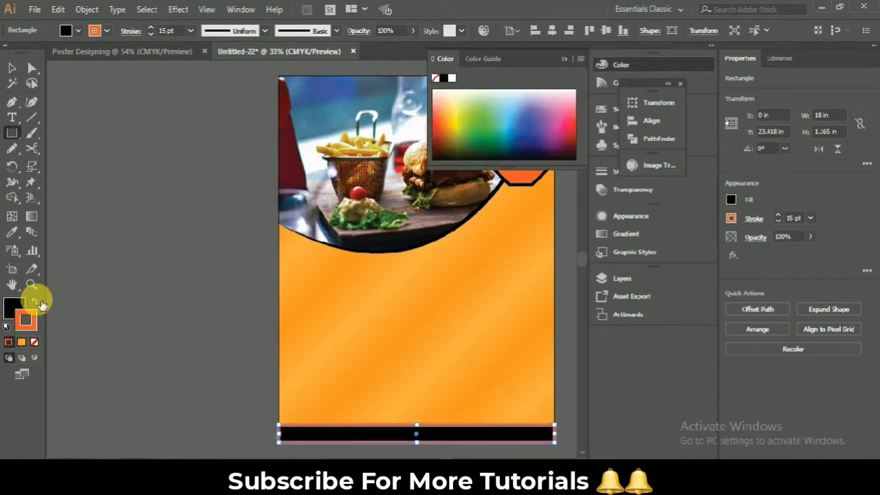
{"action": "left_click", "coordinate": [36, 340]}
{"action": "left_click", "coordinate": [135, 384]}
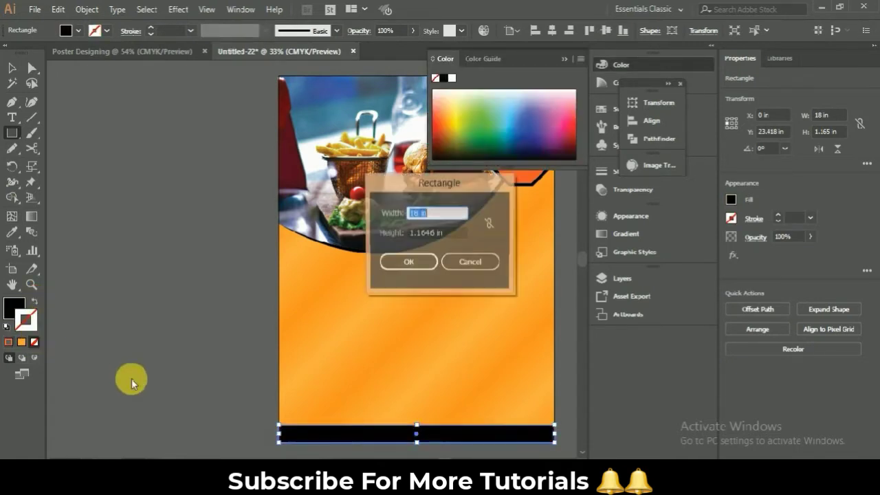
{"action": "left_click", "coordinate": [464, 263]}
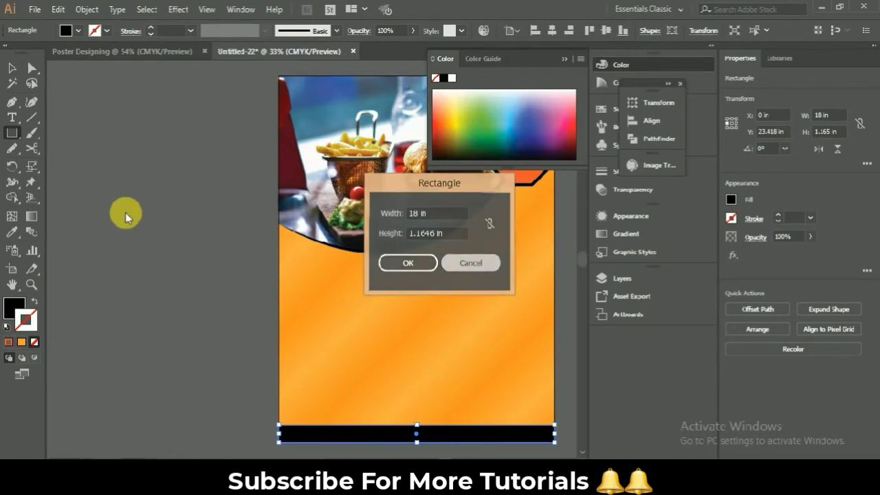
{"action": "left_click", "coordinate": [12, 67]}
{"action": "left_click", "coordinate": [141, 240]}
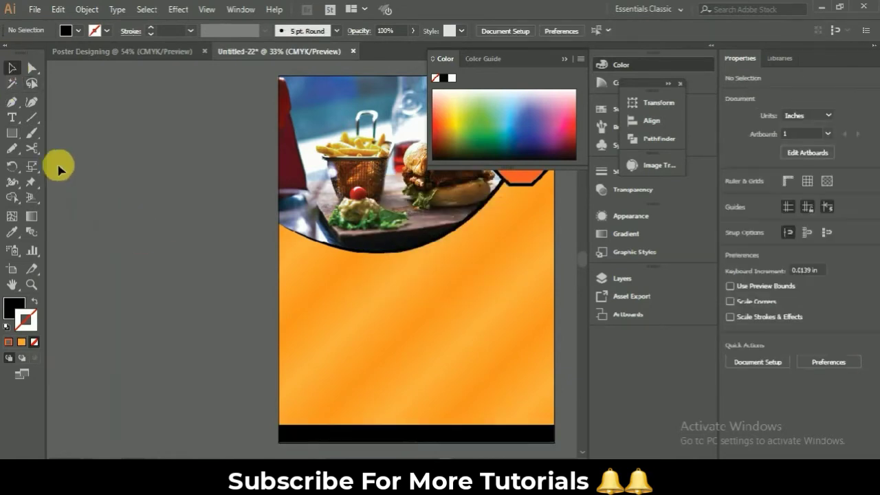
{"action": "left_click", "coordinate": [15, 135]}
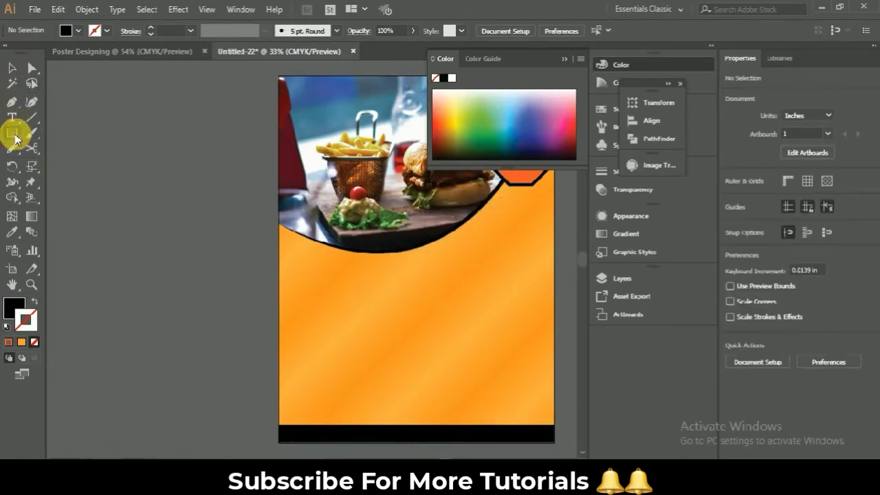
- Draw a 12.875 × 1.347 in bar mid-poster and round its ends with 0.67 in corners
{"action": "left_click_drag", "start_coordinate": [15, 136], "coordinate": [53, 153]}
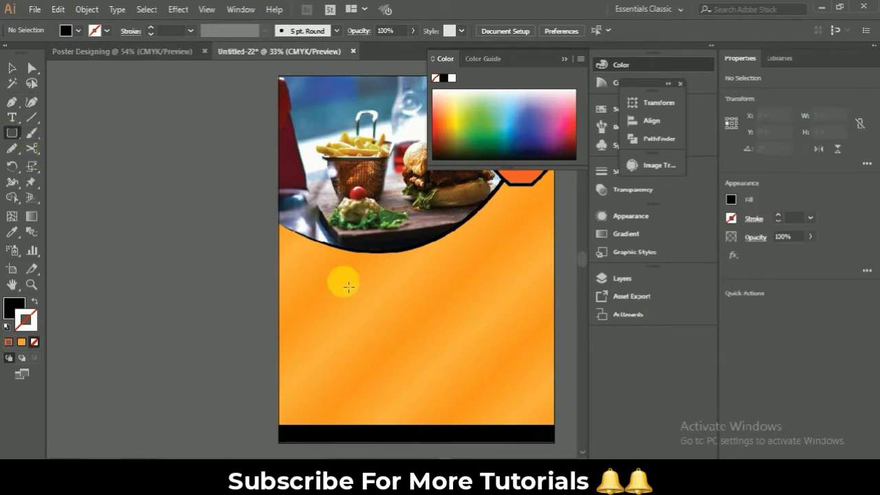
{"action": "left_click_drag", "start_coordinate": [320, 283], "coordinate": [521, 307]}
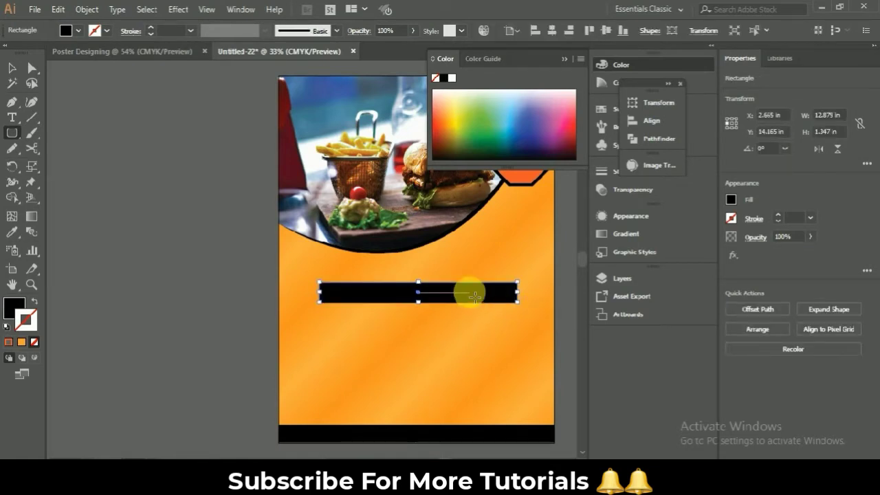
{"action": "key", "text": "v"}
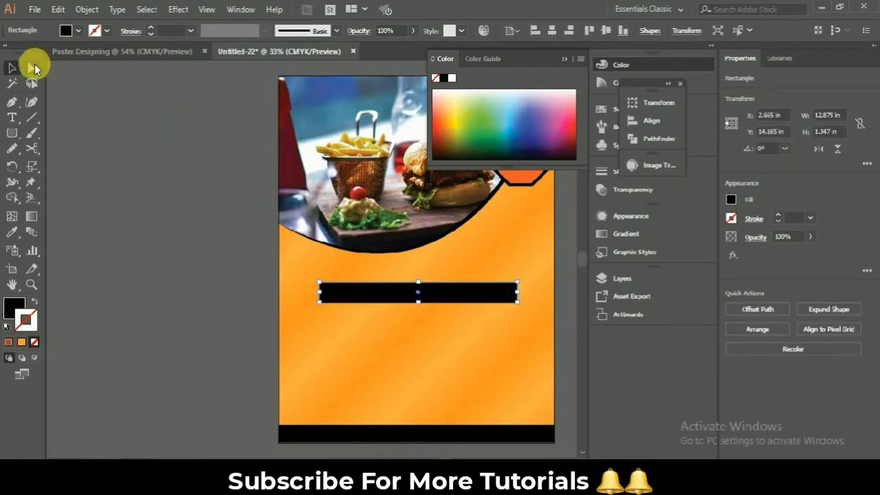
{"action": "left_click", "coordinate": [32, 67]}
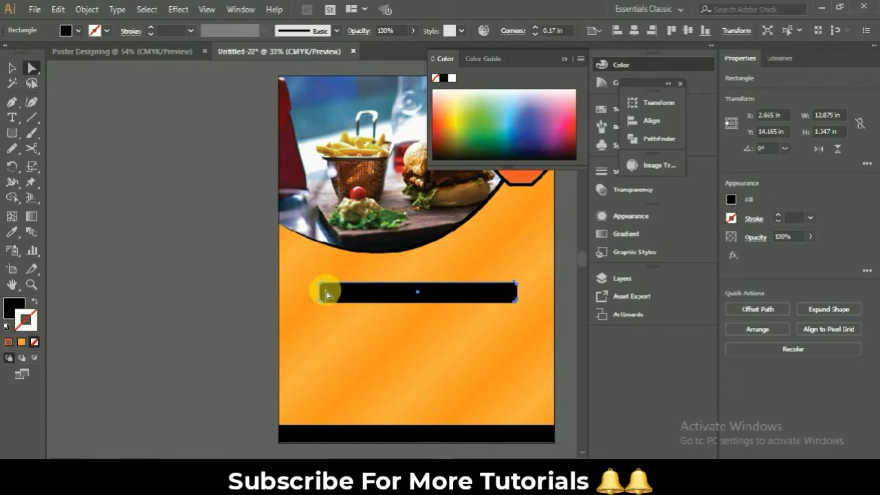
{"action": "left_click_drag", "start_coordinate": [311, 274], "coordinate": [340, 314]}
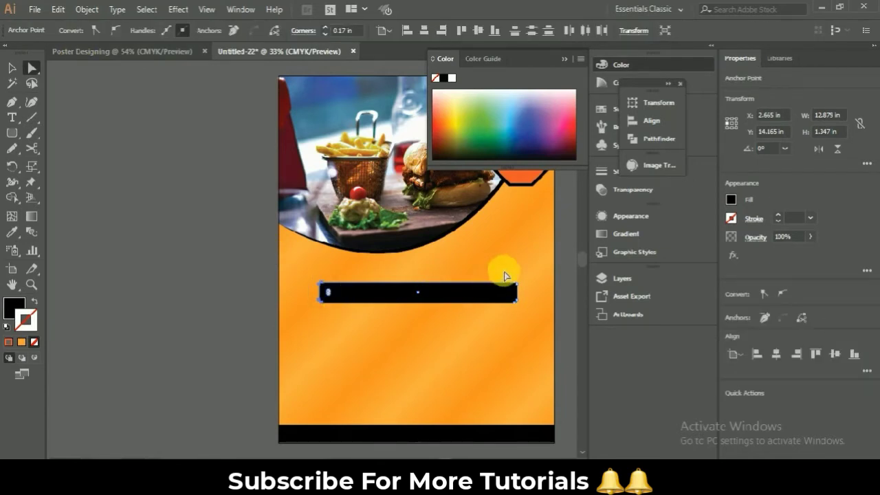
{"action": "mouse_move", "coordinate": [507, 274]}
{"action": "left_mouse_down"}
{"action": "mouse_move", "coordinate": [522, 310]}
{"action": "mouse_move", "coordinate": [471, 295]}
{"action": "left_mouse_up"}
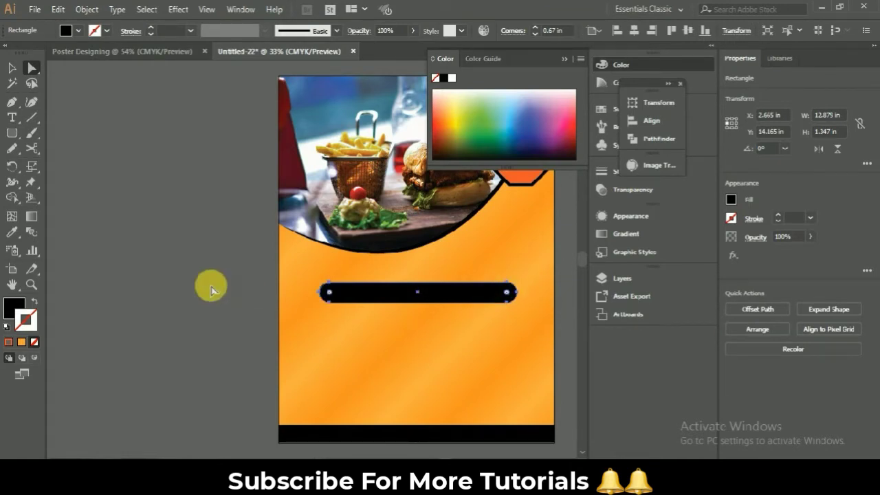
{"action": "left_click", "coordinate": [564, 57]}
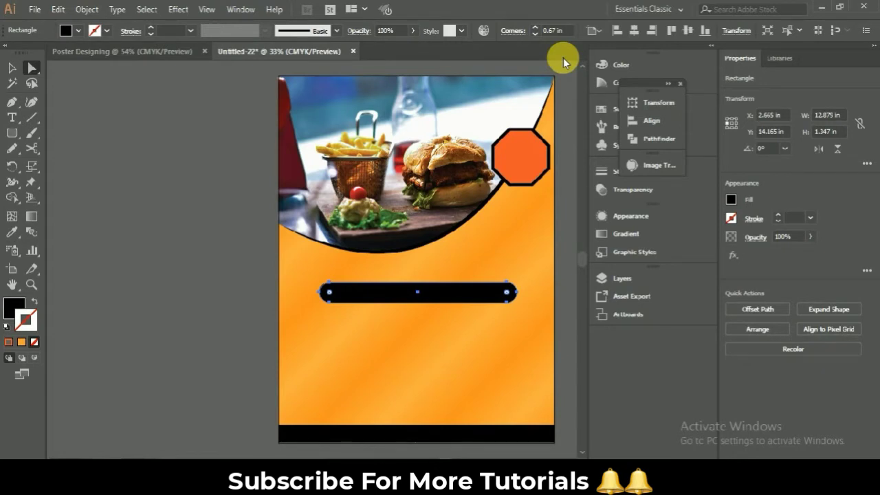
{"action": "left_click", "coordinate": [10, 69]}
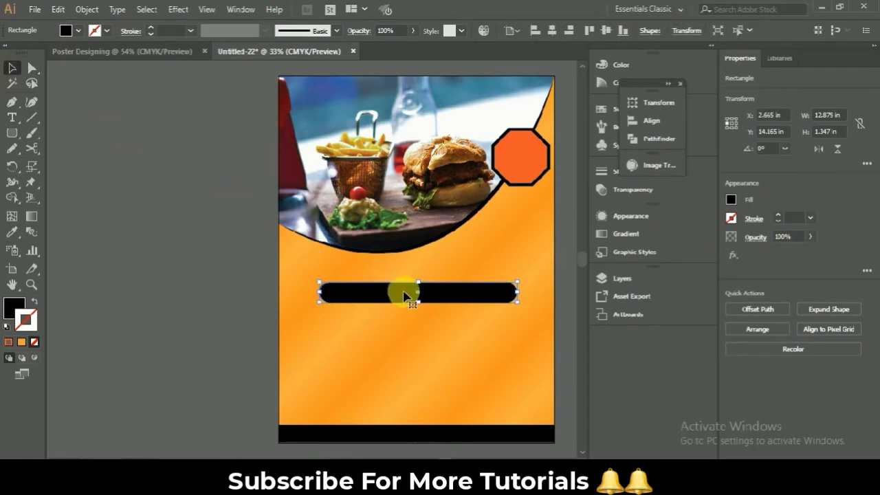
- Centre the middle bar horizontally, nudge it up, and stretch it wider
{"action": "left_click", "coordinate": [636, 122]}
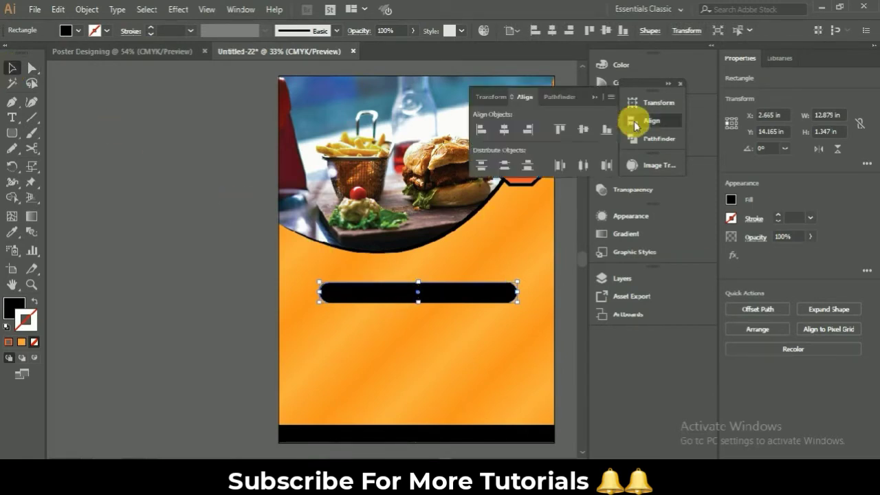
{"action": "left_click", "coordinate": [506, 131]}
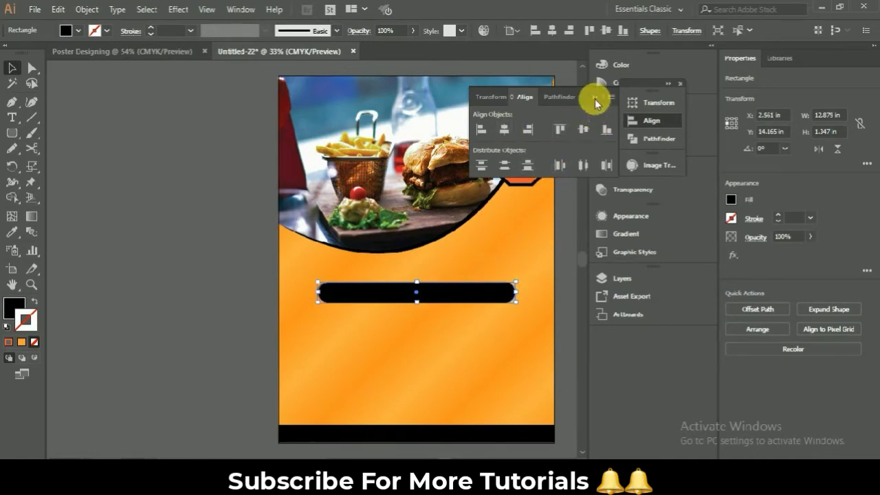
{"action": "left_click", "coordinate": [595, 100]}
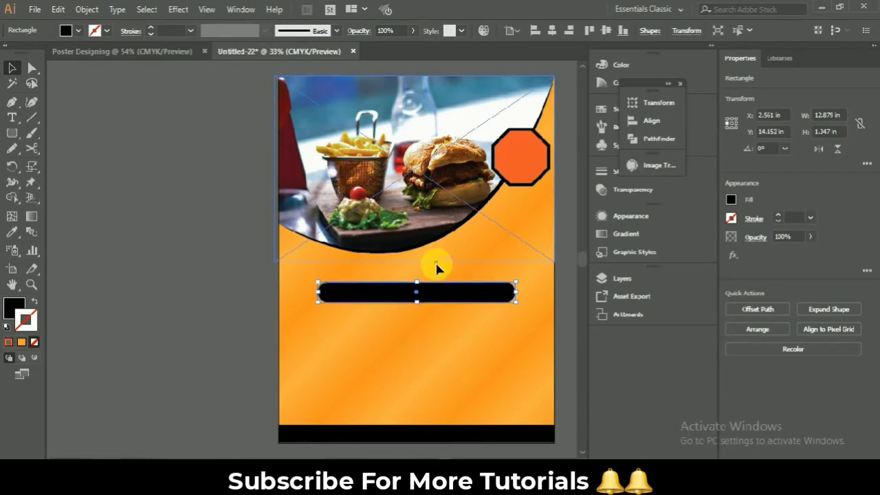
{"action": "key", "text": "Up"}
{"action": "key", "text": "Up"}
{"action": "key", "text": "Up"}
{"action": "key", "text": "Up"}
{"action": "key", "text": "Up"}
{"action": "key", "text": "Up"}
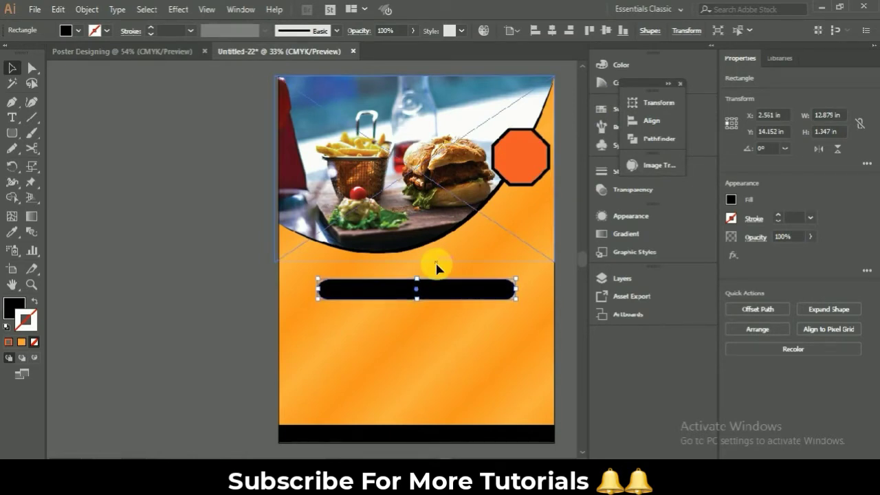
{"action": "key", "text": "Up"}
{"action": "key", "text": "Up"}
{"action": "key", "text": "Up"}
{"action": "key", "text": "Up"}
{"action": "key", "text": "Up"}
{"action": "key", "text": "Up"}
{"action": "key", "text": "Up"}
{"action": "key", "text": "Up"}
{"action": "key", "text": "Up"}
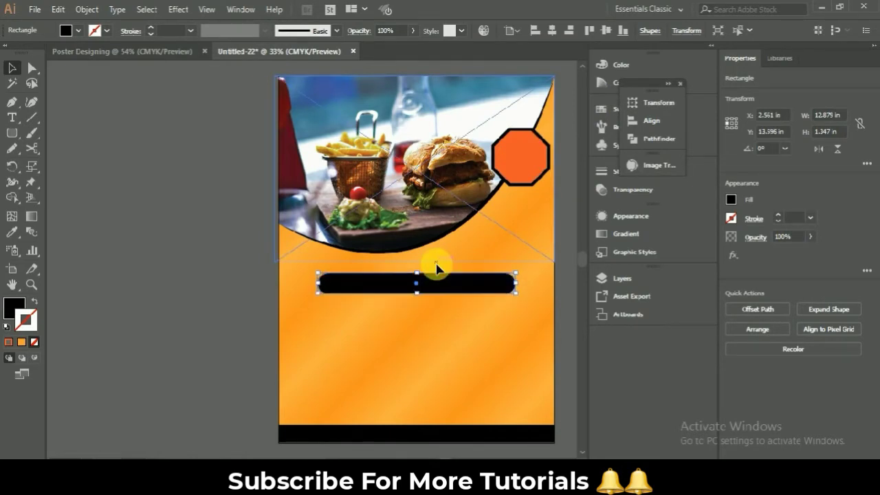
{"action": "key", "text": "ctrl+shift+a"}
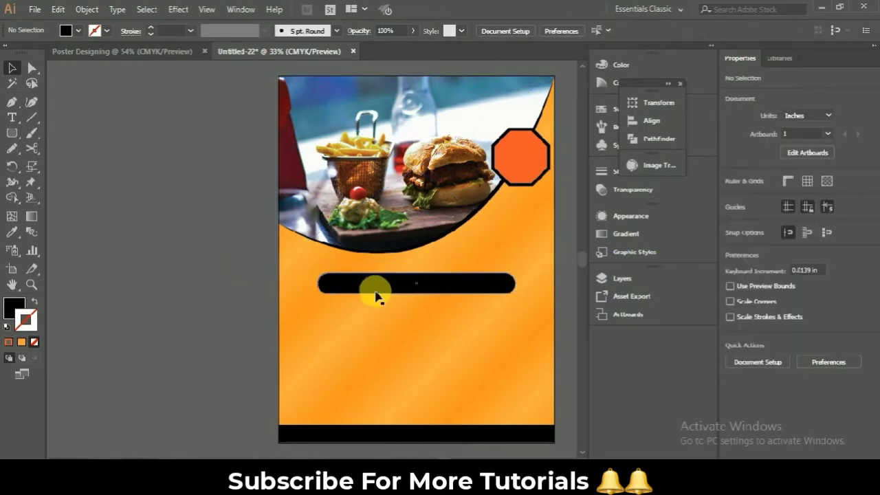
{"action": "left_click", "coordinate": [513, 287]}
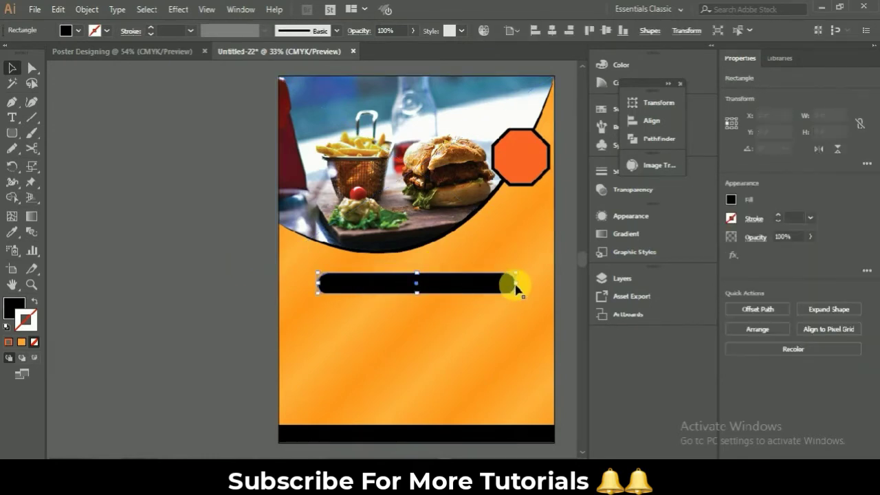
{"action": "left_click_drag", "start_coordinate": [521, 289], "coordinate": [527, 289]}
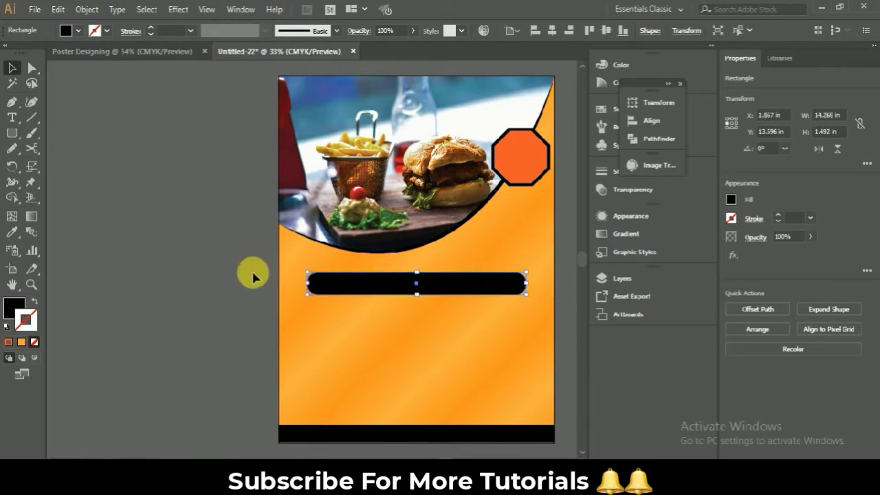
{"action": "left_click", "coordinate": [253, 276]}
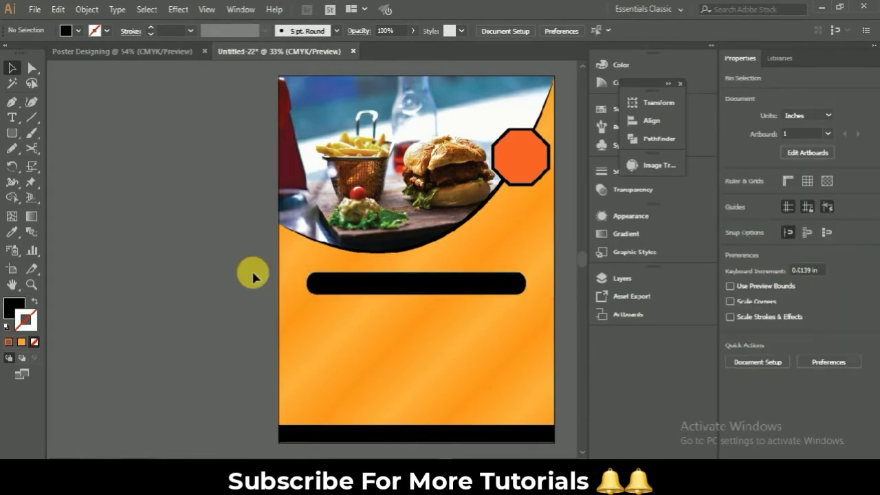
- Alt-drag a copy of the bar down to just above the bottom black band
{"action": "left_click", "coordinate": [353, 294]}
{"action": "left_click_drag", "start_coordinate": [353, 288], "coordinate": [355, 403]}
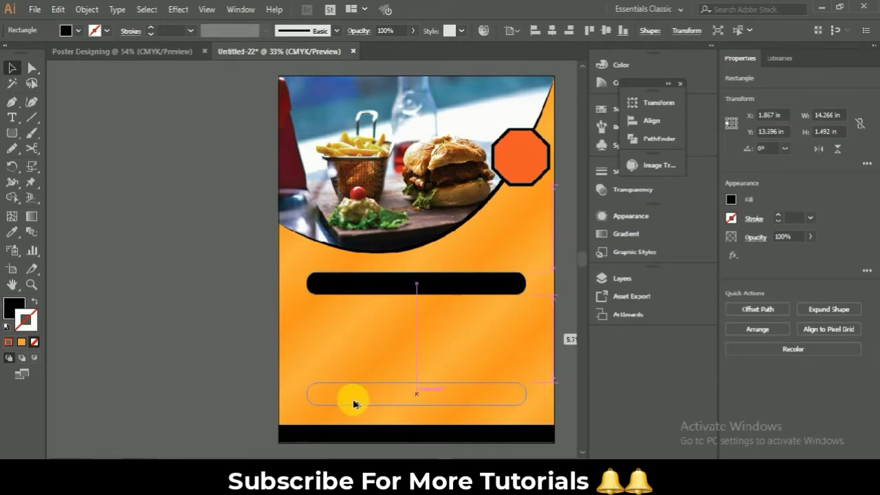
{"action": "left_click_drag", "start_coordinate": [355, 405], "coordinate": [356, 408]}
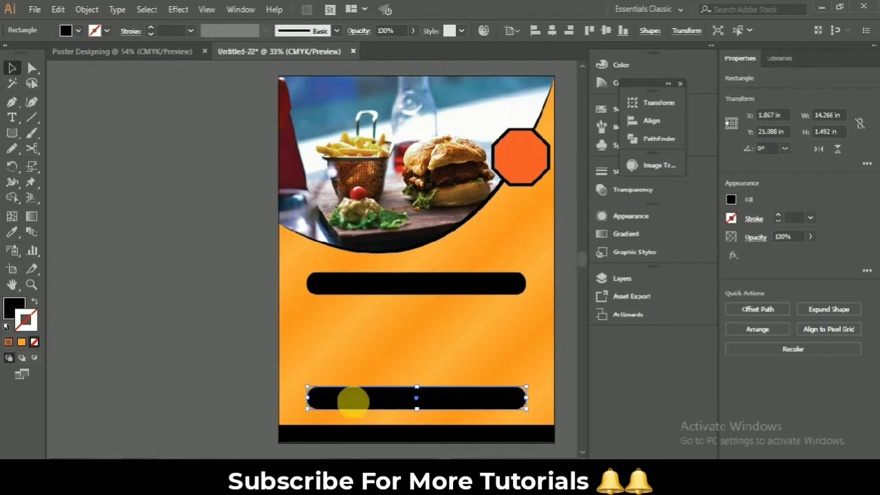
- Sample the octagon's orange onto the lower bar, remove its outline, and reset default colours
{"action": "key", "text": "i"}
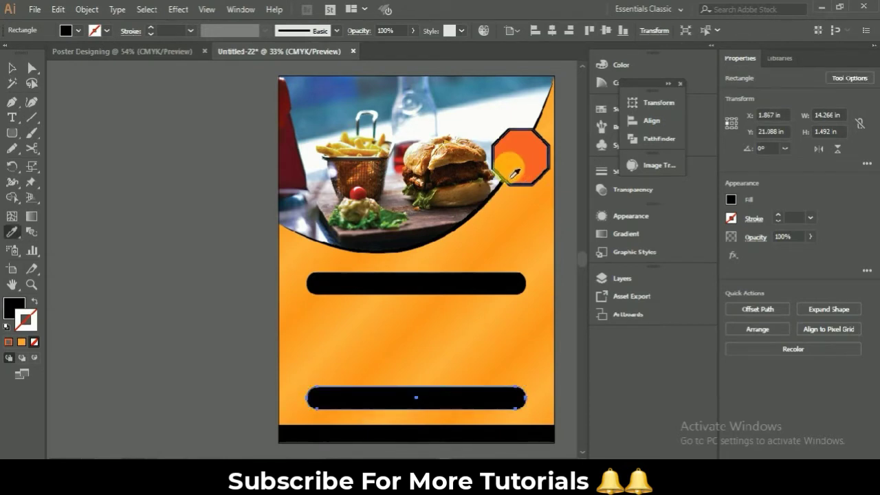
{"action": "left_click", "coordinate": [527, 174]}
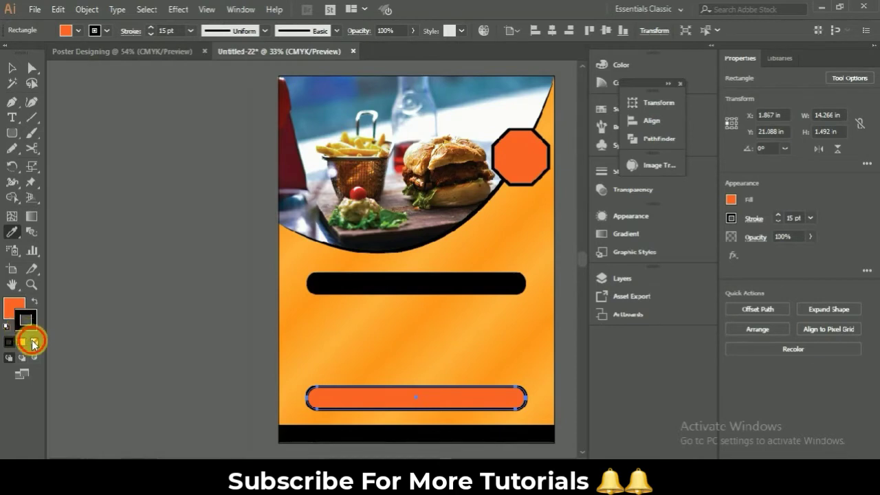
{"action": "left_click", "coordinate": [32, 342]}
{"action": "key", "text": "v"}
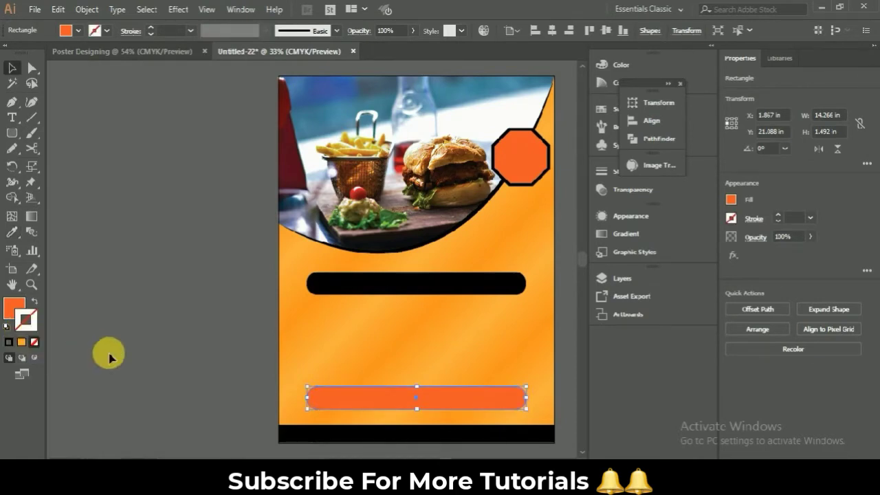
{"action": "left_click", "coordinate": [212, 245]}
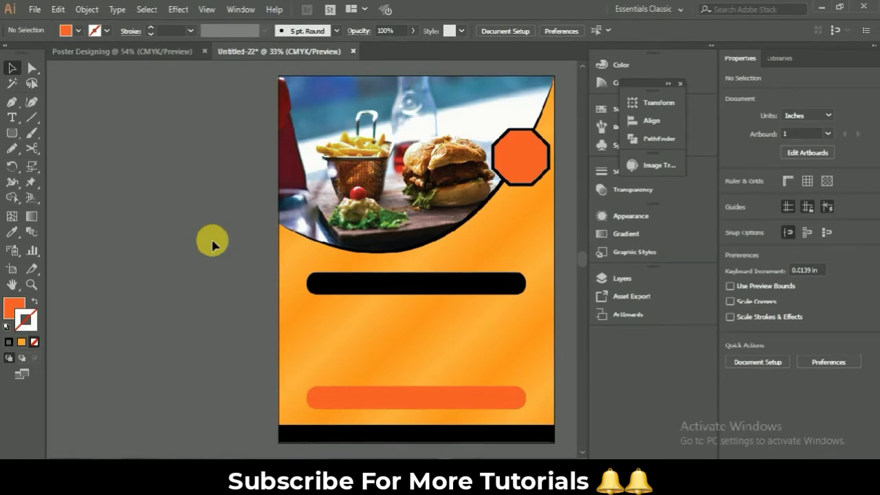
{"action": "left_click", "coordinate": [195, 320]}
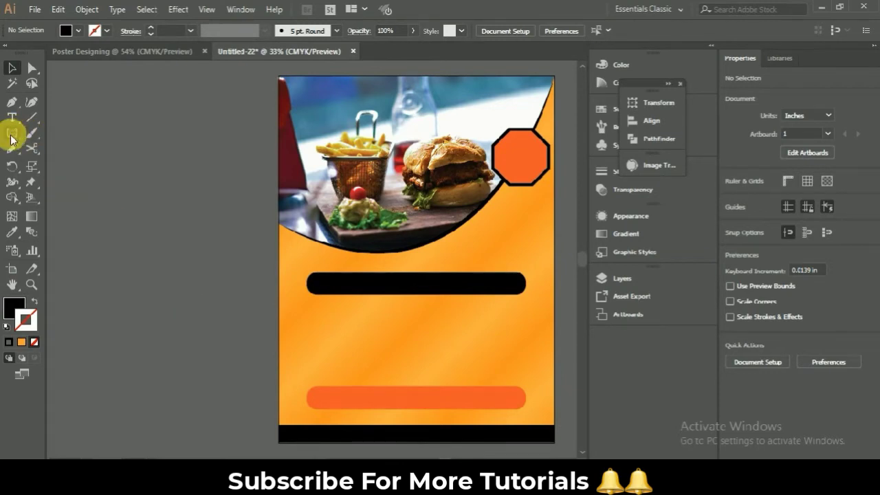
- Draw a circle below the black bar's left end, filled with the bar's orange and a 1 pt outline
{"action": "left_click_drag", "start_coordinate": [11, 139], "coordinate": [55, 165]}
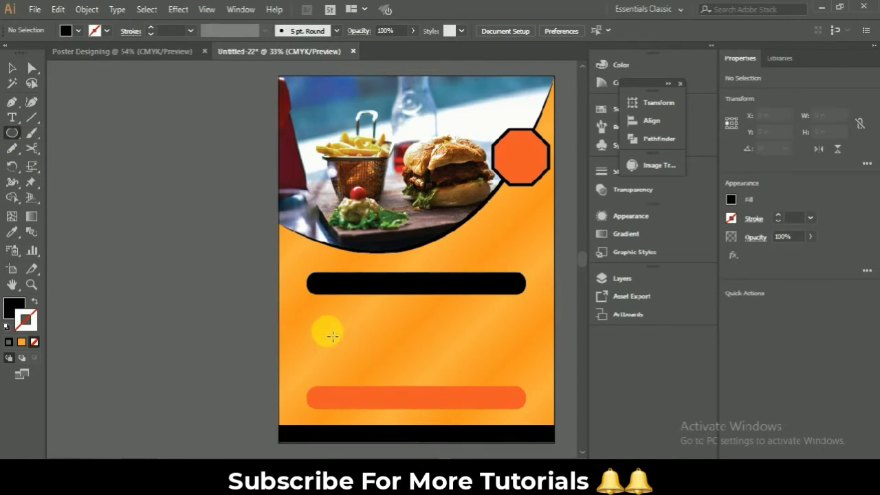
{"action": "mouse_move", "coordinate": [327, 330]}
{"action": "left_mouse_down"}
{"action": "mouse_move", "coordinate": [363, 353]}
{"action": "mouse_move", "coordinate": [335, 343]}
{"action": "left_mouse_up"}
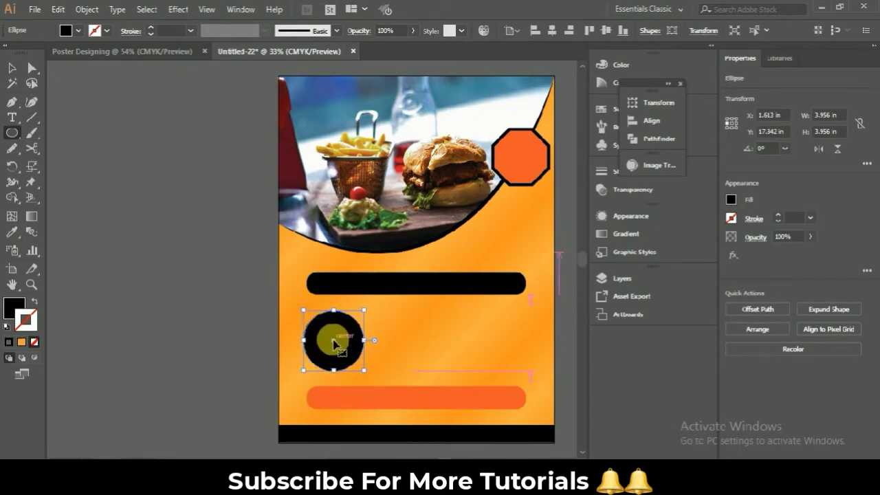
{"action": "key", "text": "i"}
{"action": "left_click", "coordinate": [348, 399]}
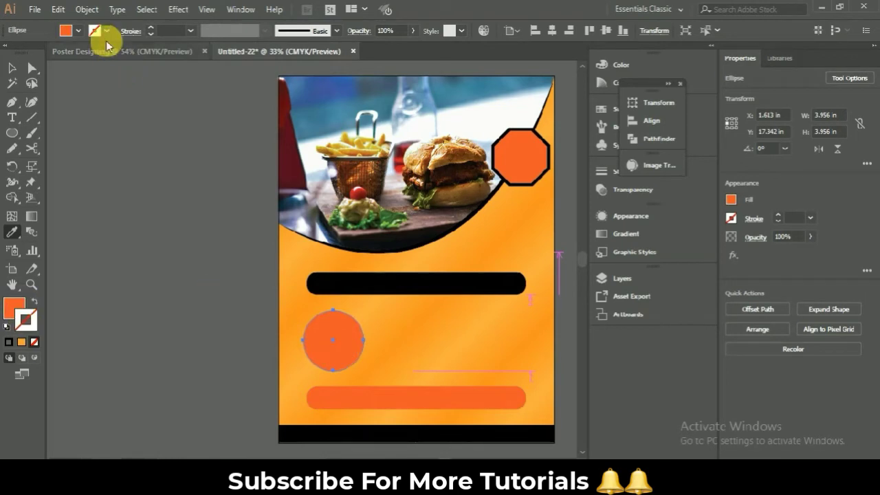
{"action": "left_click", "coordinate": [107, 31]}
{"action": "left_click", "coordinate": [35, 53]}
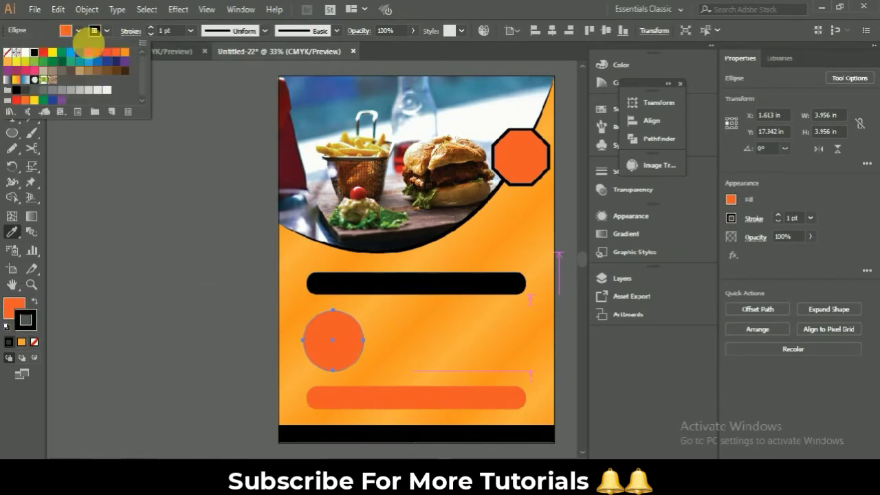
{"action": "left_click", "coordinate": [107, 32]}
{"action": "left_click", "coordinate": [333, 337]}
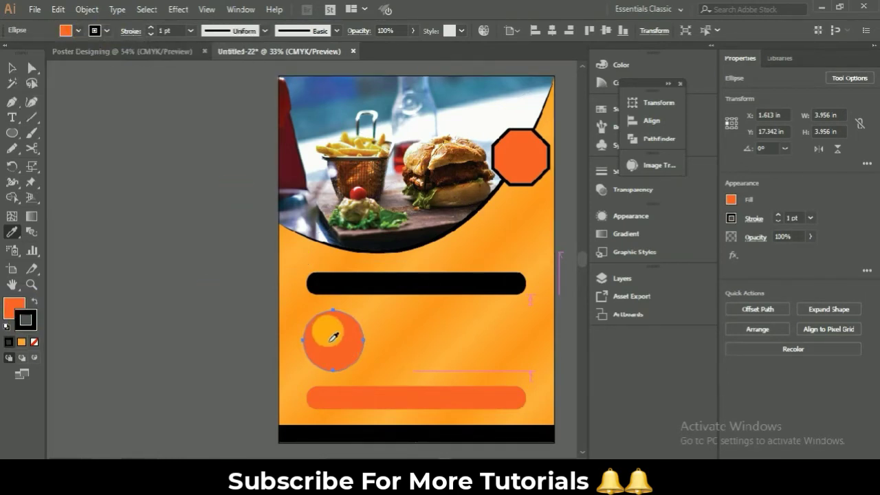
- Duplicate the circle twice to the right to form a row of three
{"action": "key", "text": "v"}
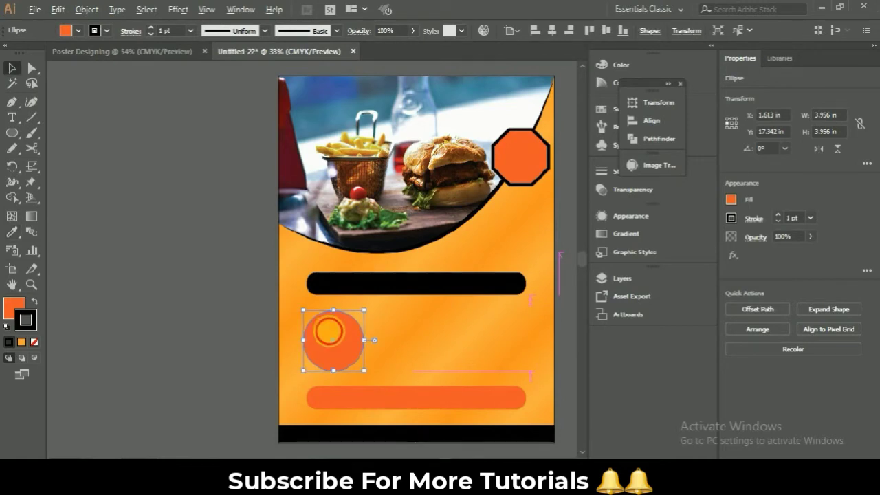
{"action": "left_click_drag", "start_coordinate": [329, 332], "coordinate": [493, 337]}
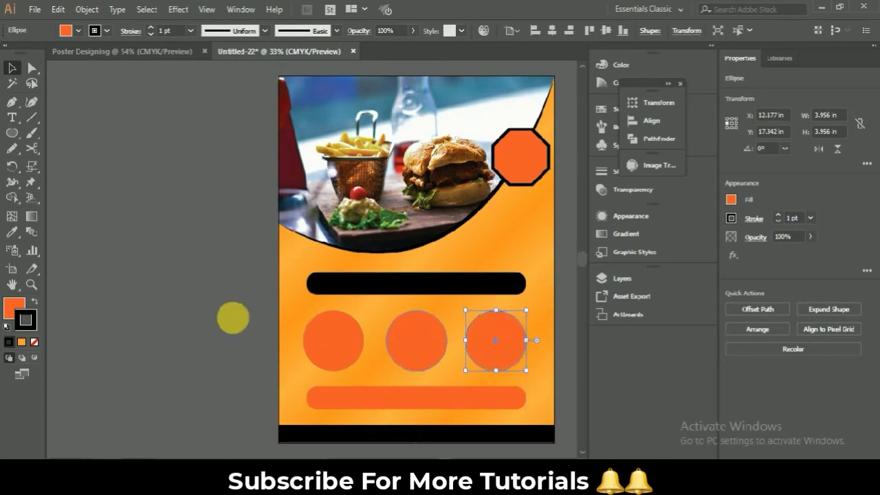
{"action": "left_click", "coordinate": [233, 319]}
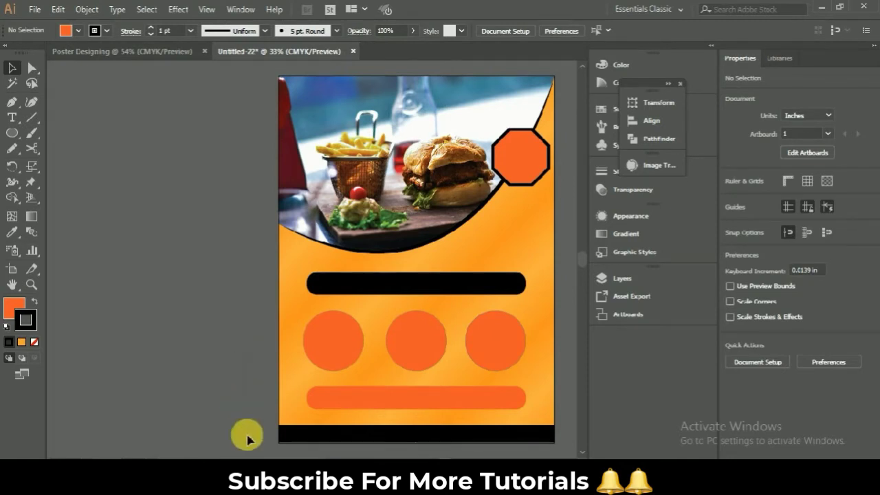
- Drag the chicken-nuggets-246180 photo from the Poster folder onto the Illustrator artboard
{"action": "left_click", "coordinate": [249, 482]}
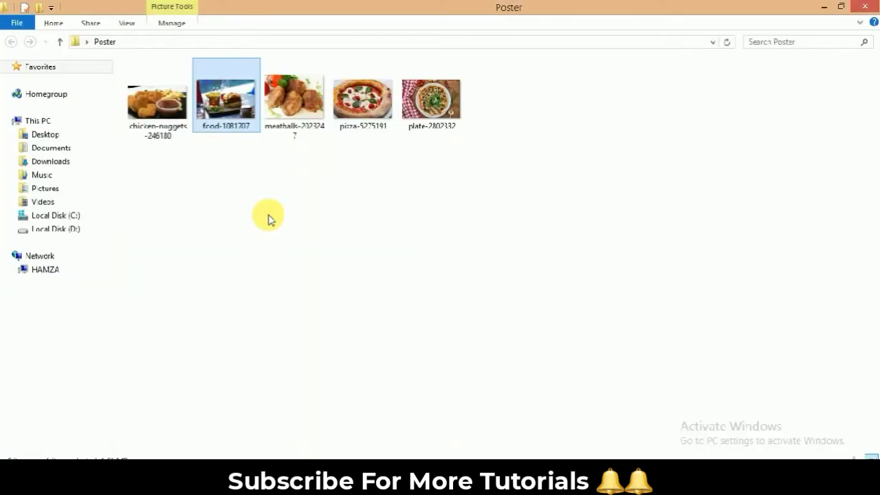
{"action": "left_click", "coordinate": [268, 219]}
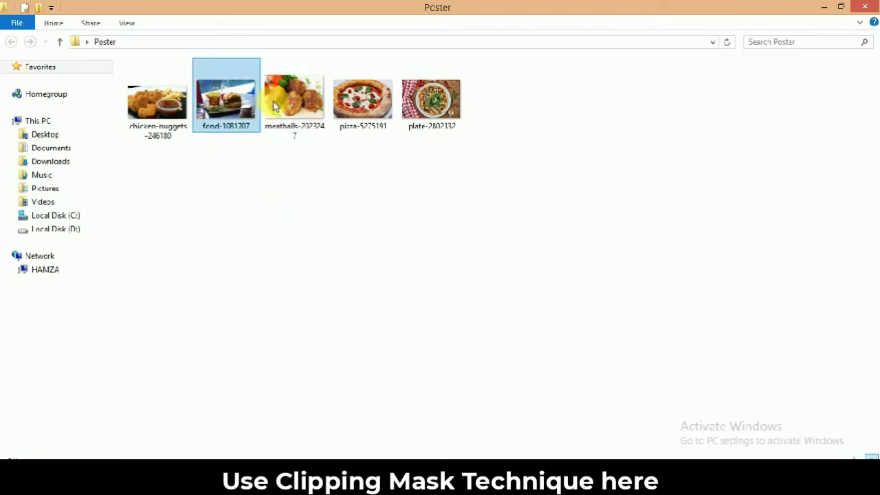
{"action": "mouse_move", "coordinate": [160, 128]}
{"action": "left_mouse_down"}
{"action": "mouse_move", "coordinate": [141, 454]}
{"action": "mouse_move", "coordinate": [325, 363]}
{"action": "left_mouse_up"}
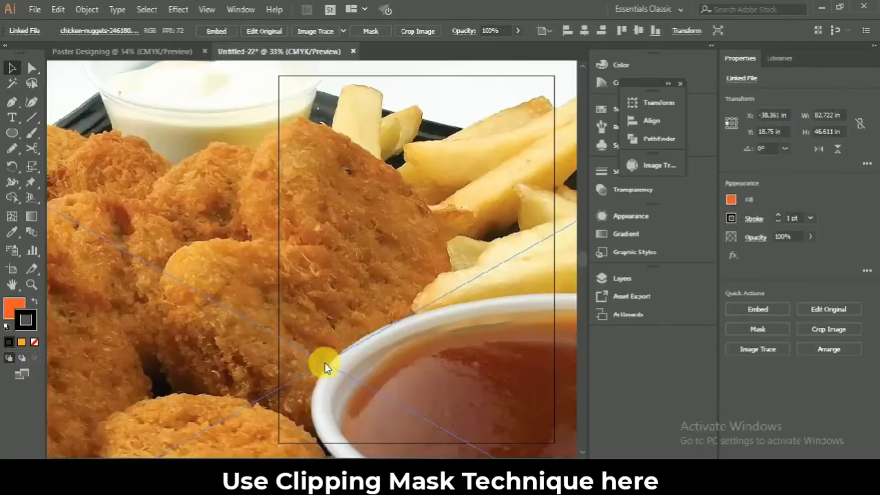
- Move and shrink the nuggets photo so it covers the left circle
{"action": "scroll", "coordinate": [197, 271], "scroll_direction": "down", "scroll_amount": 3}
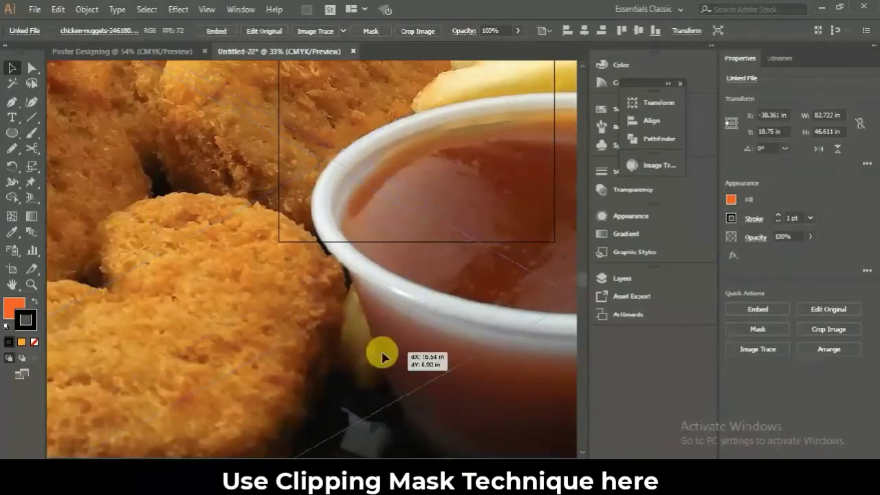
{"action": "left_click_drag", "start_coordinate": [126, 216], "coordinate": [453, 390]}
{"action": "left_click_drag", "start_coordinate": [233, 256], "coordinate": [453, 379]}
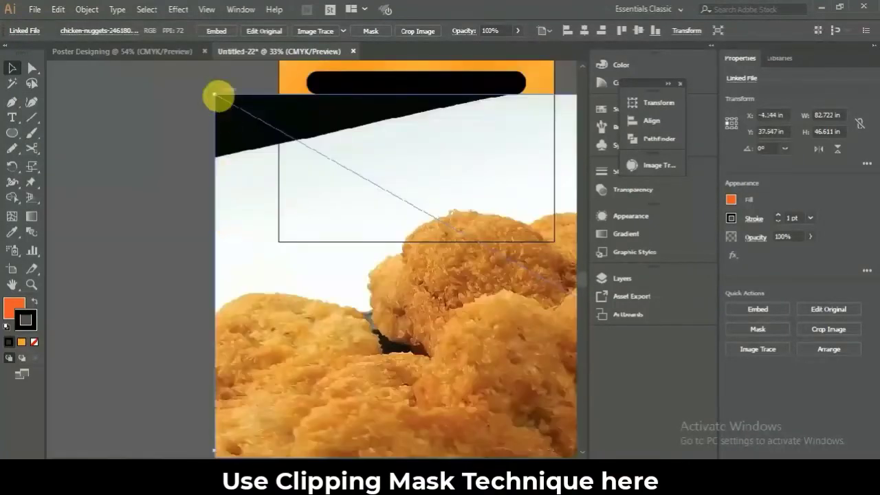
{"action": "mouse_move", "coordinate": [216, 94]}
{"action": "left_mouse_down"}
{"action": "mouse_move", "coordinate": [293, 151]}
{"action": "mouse_move", "coordinate": [456, 311]}
{"action": "left_mouse_up"}
{"action": "mouse_move", "coordinate": [571, 458]}
{"action": "left_mouse_down"}
{"action": "mouse_move", "coordinate": [64, 193]}
{"action": "mouse_move", "coordinate": [57, 176]}
{"action": "mouse_move", "coordinate": [233, 299]}
{"action": "mouse_move", "coordinate": [292, 310]}
{"action": "mouse_move", "coordinate": [234, 131]}
{"action": "mouse_move", "coordinate": [226, 131]}
{"action": "mouse_move", "coordinate": [246, 168]}
{"action": "mouse_move", "coordinate": [241, 180]}
{"action": "left_mouse_up"}
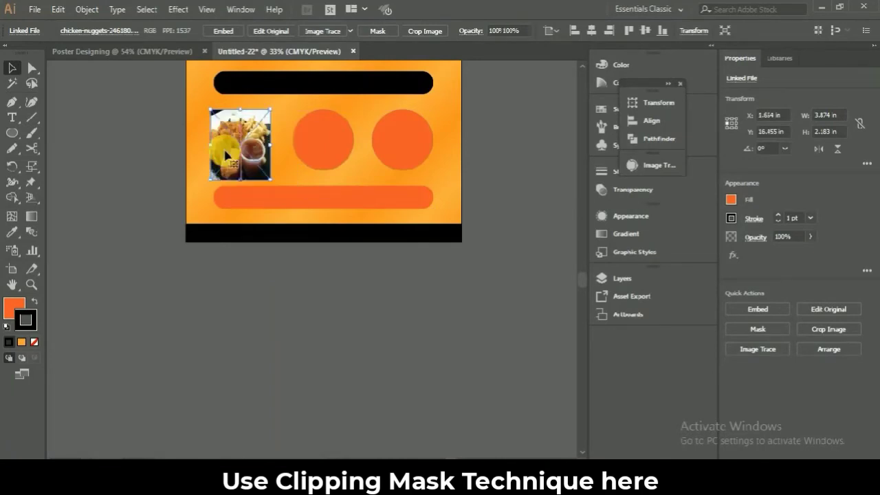
{"action": "left_click_drag", "start_coordinate": [210, 143], "coordinate": [277, 147]}
- Clip the nuggets photo inside the left circle, then drag in the meatballs-2023247 photo
{"action": "right_click", "coordinate": [249, 147]}
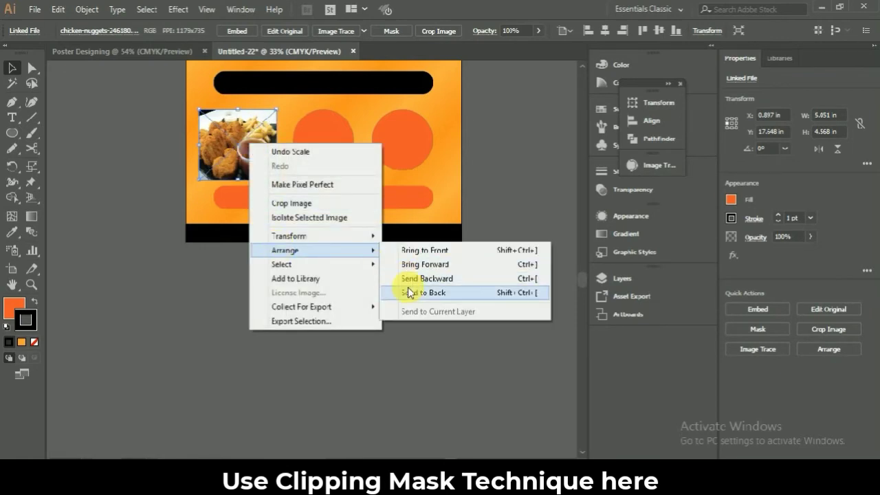
{"action": "left_click", "coordinate": [409, 291]}
{"action": "left_click", "coordinate": [245, 140], "text": "shift"}
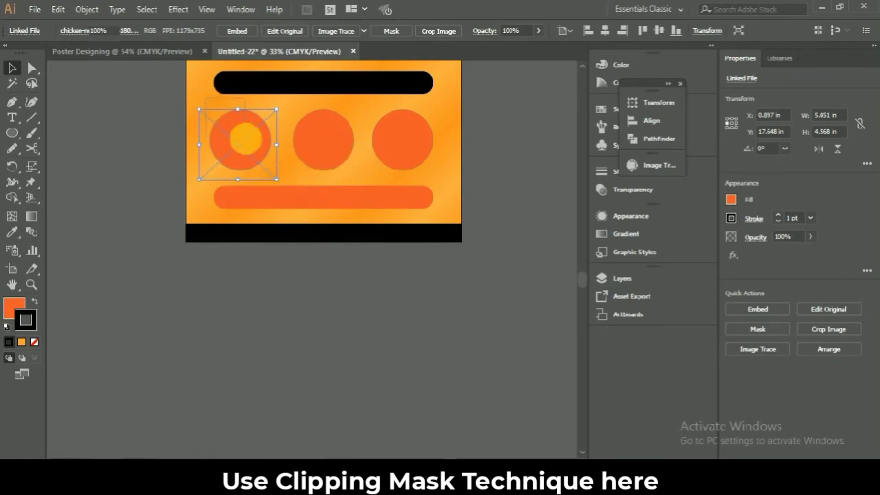
{"action": "right_click", "coordinate": [247, 140]}
{"action": "left_click", "coordinate": [284, 233]}
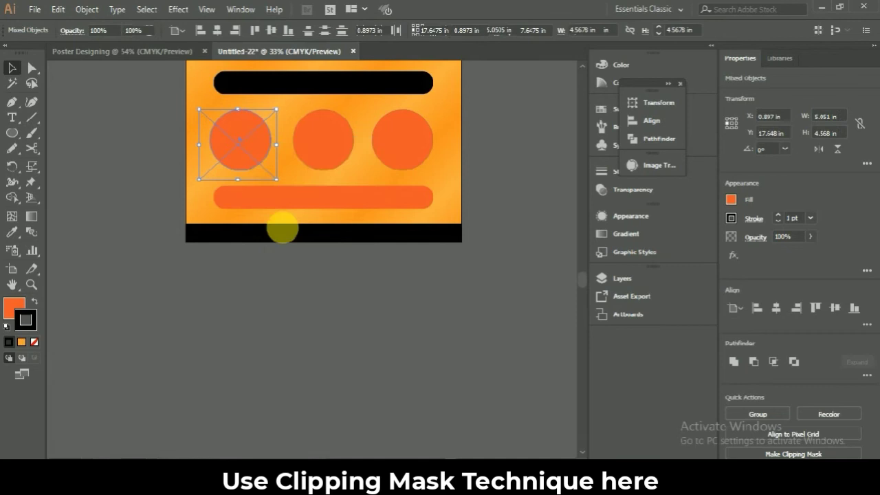
{"action": "left_click", "coordinate": [291, 279]}
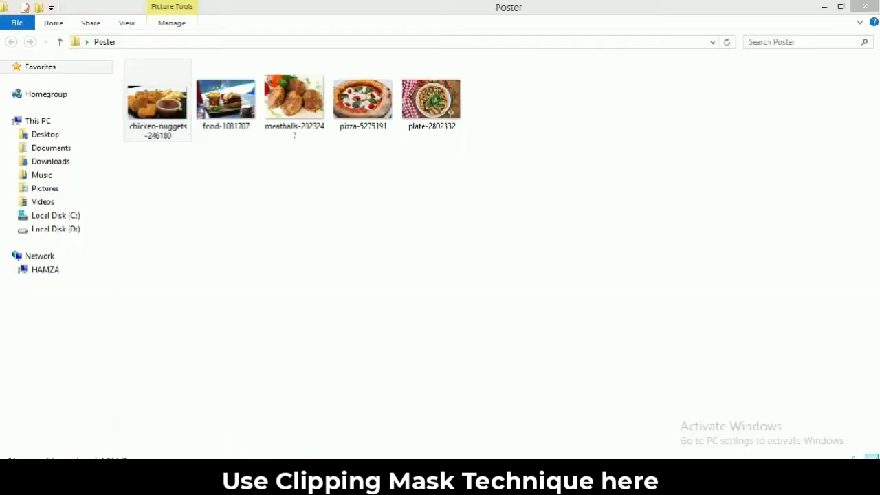
{"action": "left_click", "coordinate": [177, 120]}
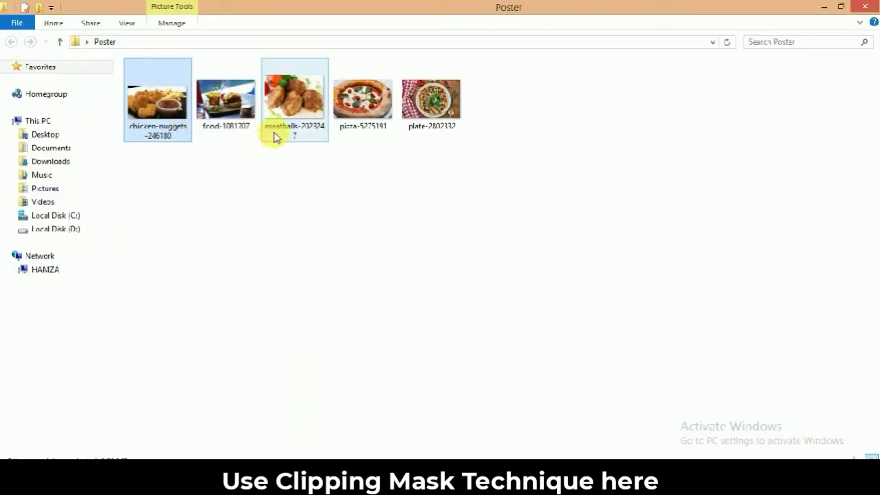
{"action": "mouse_move", "coordinate": [289, 137]}
{"action": "left_mouse_down"}
{"action": "mouse_move", "coordinate": [158, 451]}
{"action": "mouse_move", "coordinate": [271, 323]}
{"action": "left_mouse_up"}
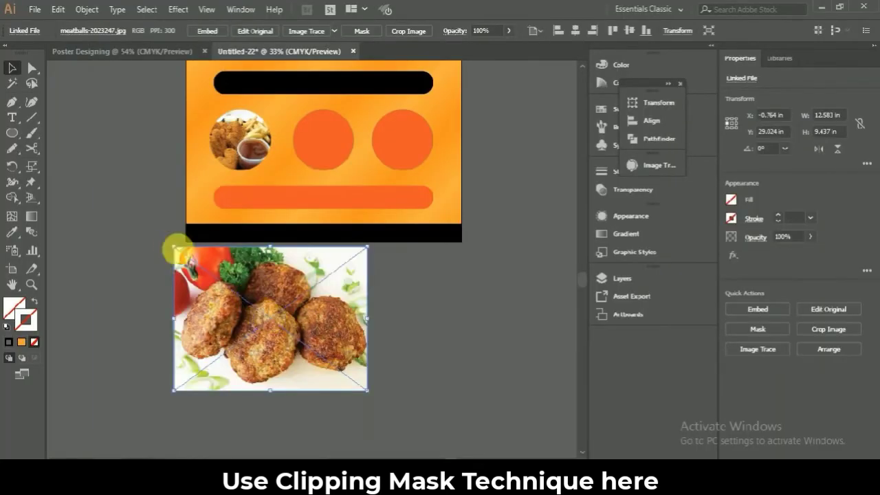
- Shrink the meatballs photo, send it behind the middle circle, and clip it inside
{"action": "left_click_drag", "start_coordinate": [177, 253], "coordinate": [232, 289]}
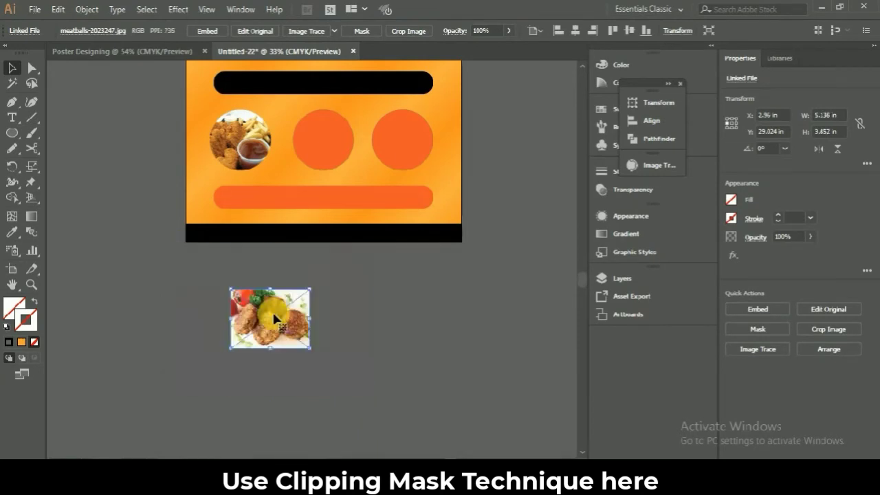
{"action": "left_click_drag", "start_coordinate": [275, 316], "coordinate": [327, 136]}
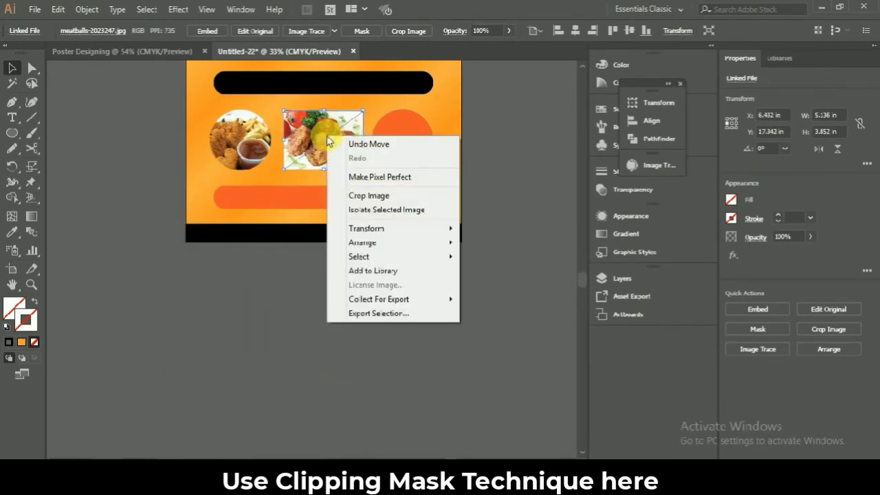
{"action": "right_click", "coordinate": [327, 136]}
{"action": "left_click", "coordinate": [605, 285]}
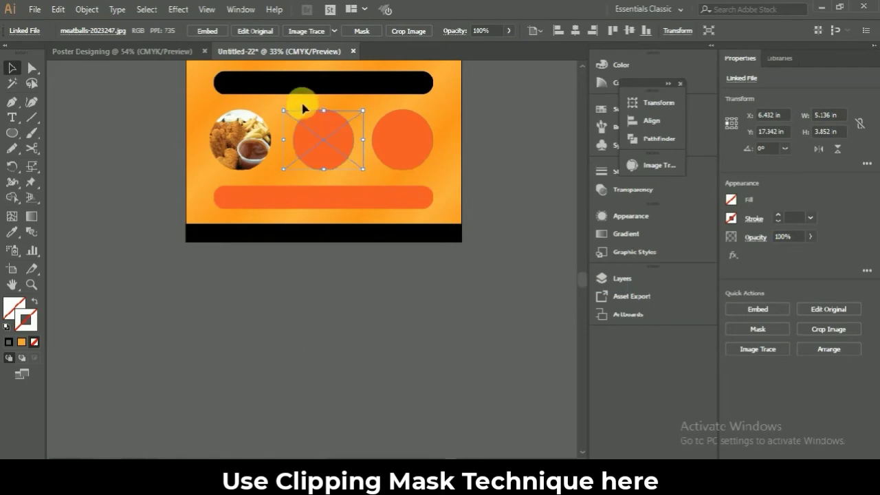
{"action": "right_click", "coordinate": [321, 129]}
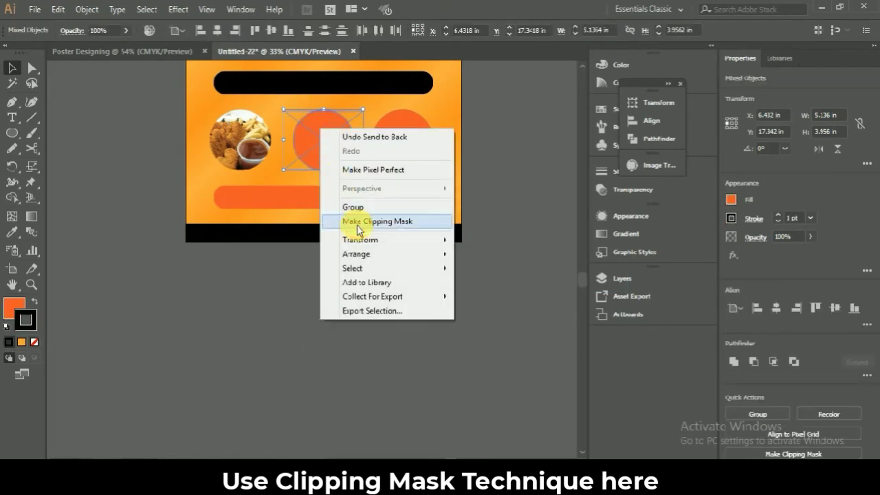
{"action": "left_click", "coordinate": [359, 223]}
{"action": "left_click", "coordinate": [244, 365]}
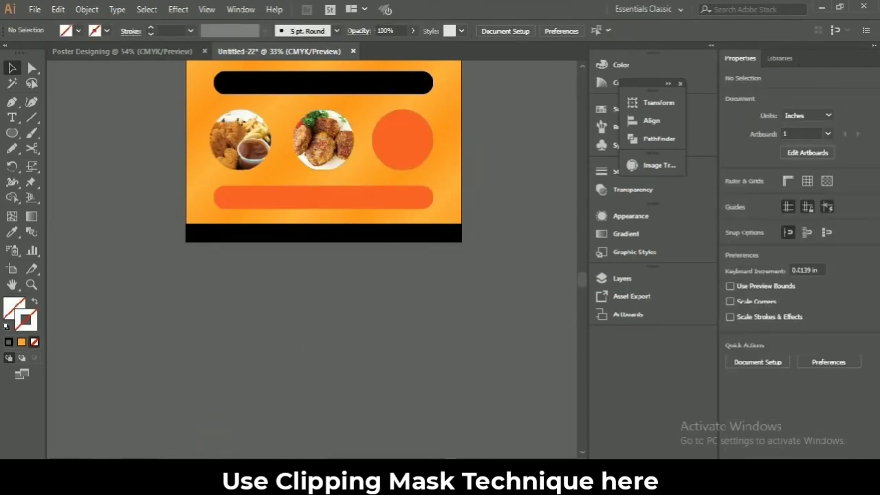
- Drag the pizza-5275191 photo in from File Explorer and start shrinking it
{"action": "left_click", "coordinate": [261, 456]}
{"action": "mouse_move", "coordinate": [375, 106]}
{"action": "left_mouse_down"}
{"action": "mouse_move", "coordinate": [155, 431]}
{"action": "mouse_move", "coordinate": [396, 337]}
{"action": "left_mouse_up"}
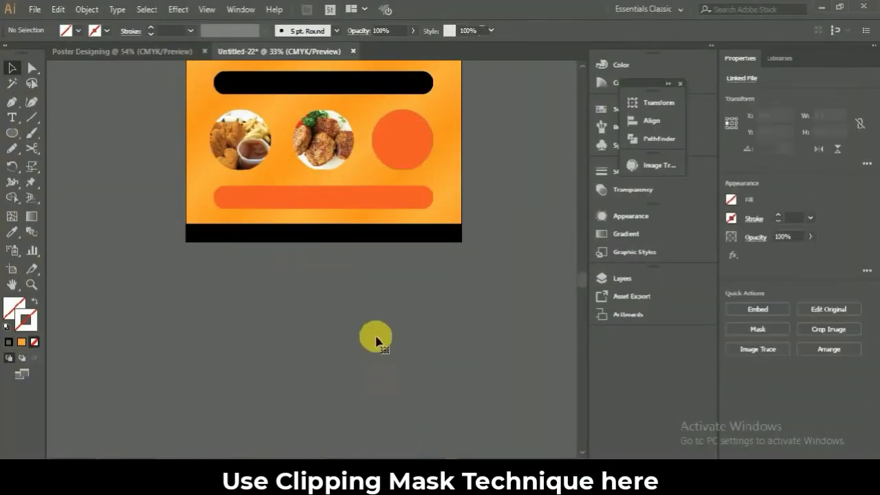
{"action": "left_click_drag", "start_coordinate": [244, 232], "coordinate": [346, 300]}
- Move and scale the pizza photo so it covers the right-hand circle
{"action": "left_click_drag", "start_coordinate": [398, 351], "coordinate": [411, 144]}
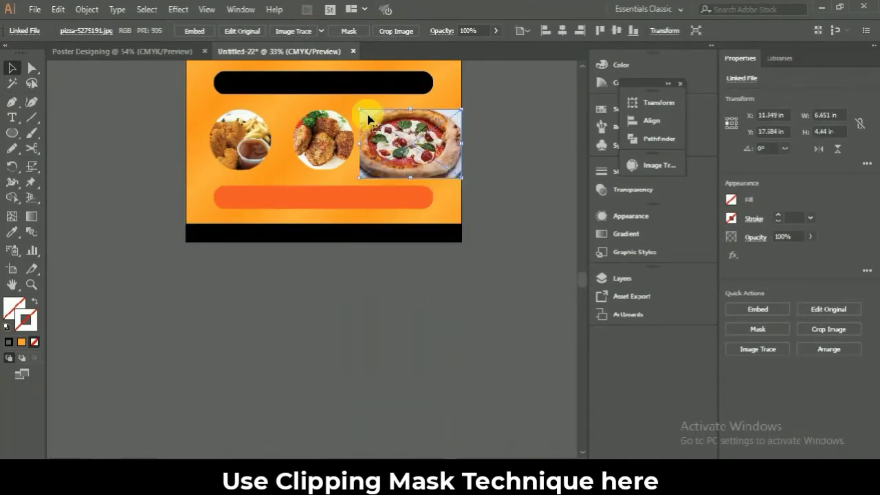
{"action": "mouse_move", "coordinate": [361, 109]}
{"action": "left_mouse_down"}
{"action": "mouse_move", "coordinate": [398, 137]}
{"action": "mouse_move", "coordinate": [406, 155]}
{"action": "left_mouse_up"}
{"action": "right_click", "coordinate": [398, 138]}
{"action": "left_click", "coordinate": [398, 137]}
- Send the pizza behind the right circle and clip it inside with a clipping mask
{"action": "right_click", "coordinate": [420, 153]}
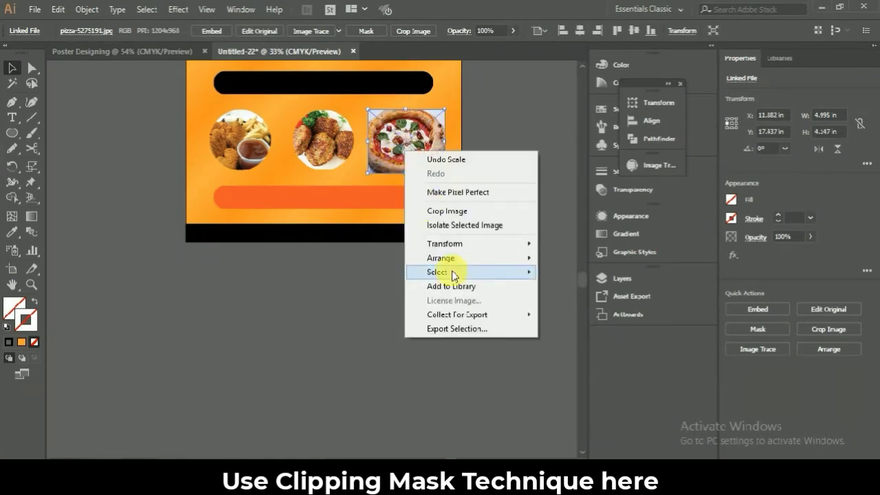
{"action": "left_click", "coordinate": [571, 301]}
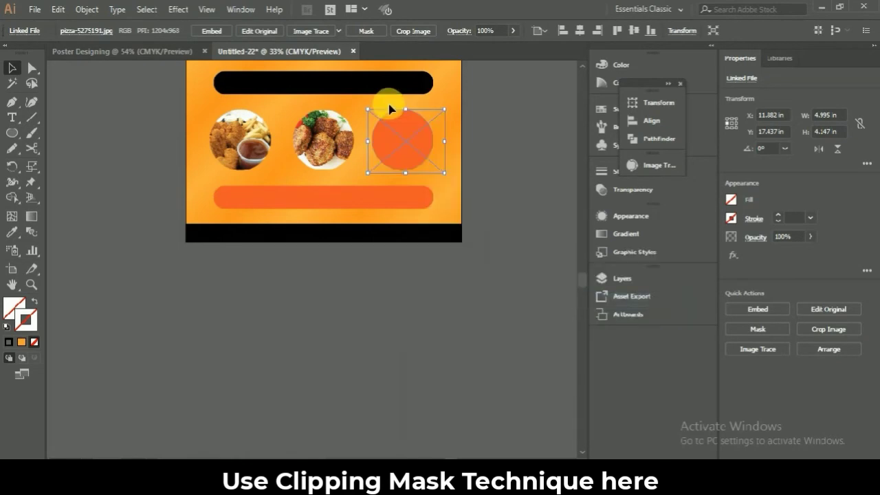
{"action": "left_click", "coordinate": [411, 133], "text": "shift"}
{"action": "right_click", "coordinate": [413, 131]}
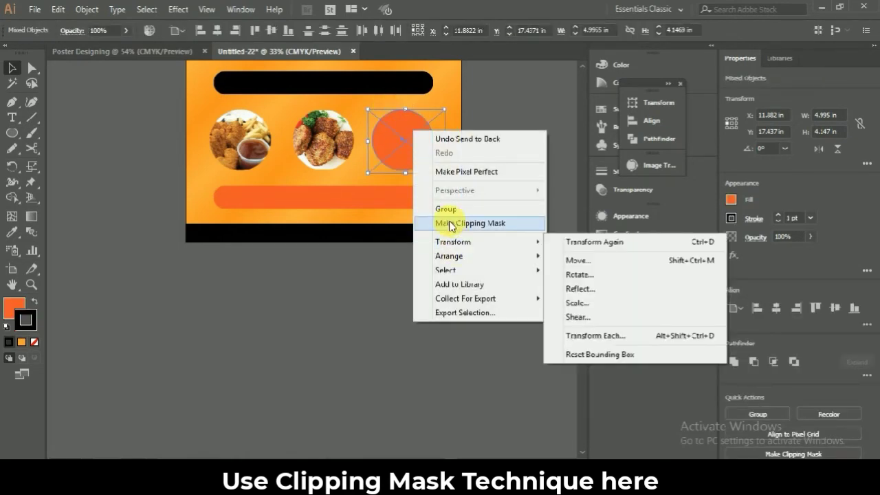
{"action": "left_click", "coordinate": [471, 223]}
{"action": "left_click", "coordinate": [393, 266]}
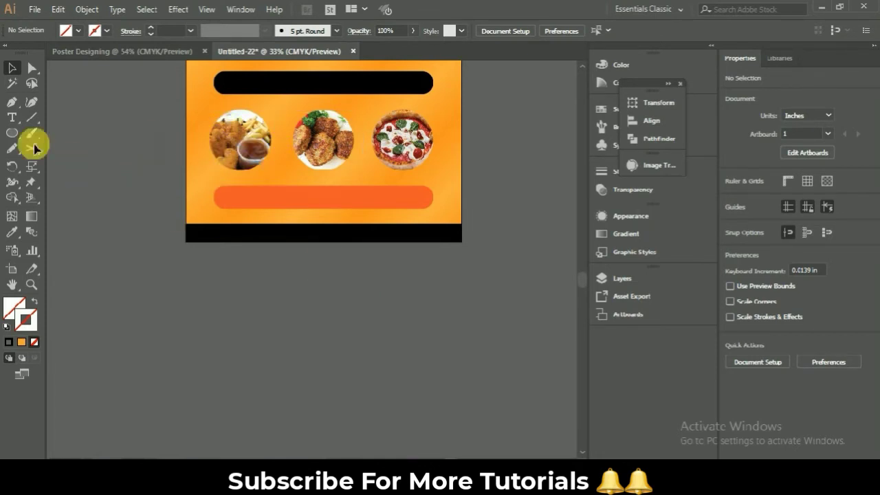
- Create a 3.956 in circle with no fill and a black outline
{"action": "left_click", "coordinate": [13, 133]}
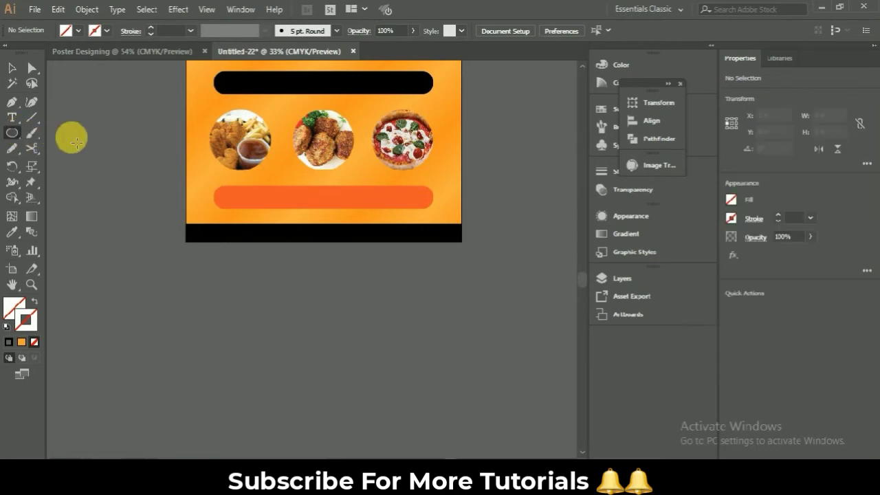
{"action": "left_click", "coordinate": [106, 158]}
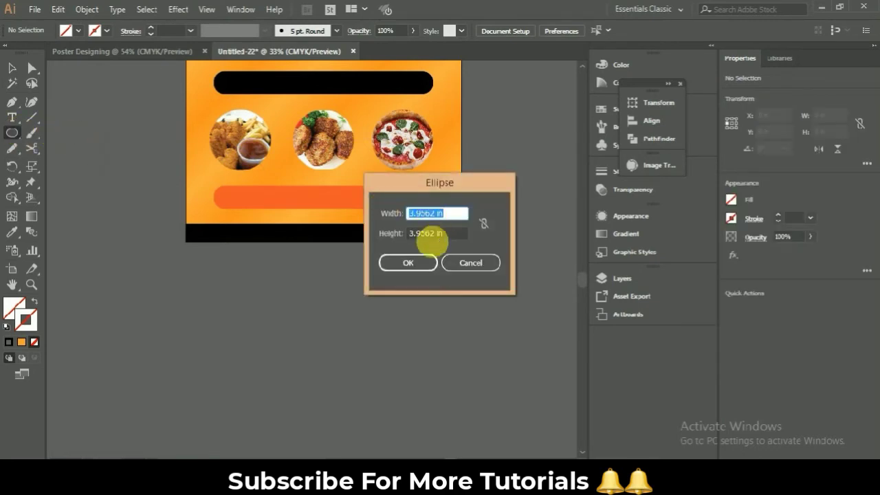
{"action": "left_click", "coordinate": [408, 263]}
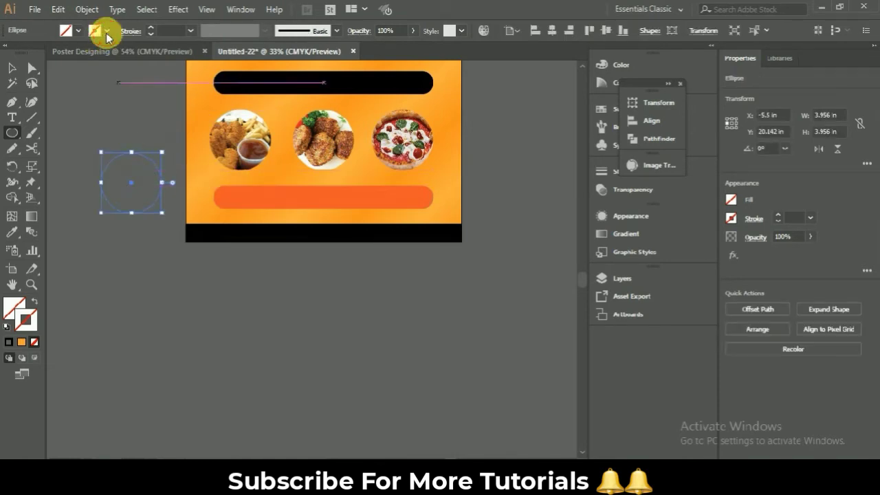
{"action": "left_click", "coordinate": [78, 30]}
{"action": "left_click", "coordinate": [35, 53]}
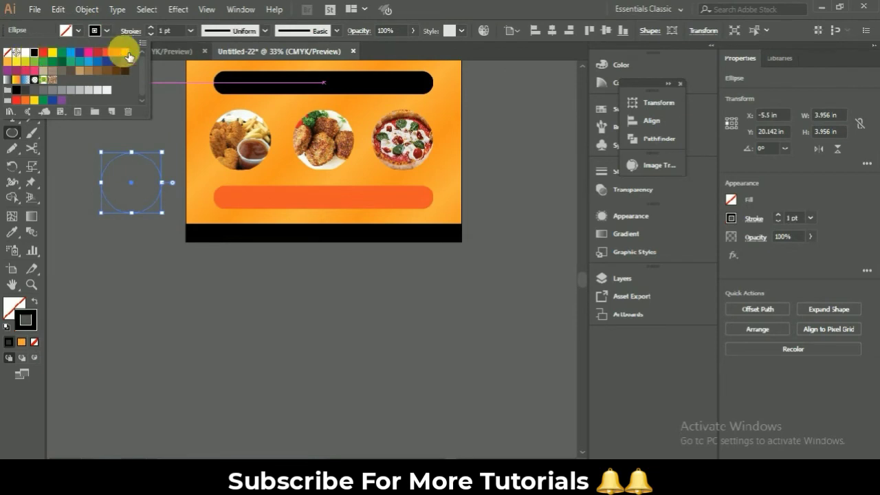
{"action": "left_click", "coordinate": [150, 29]}
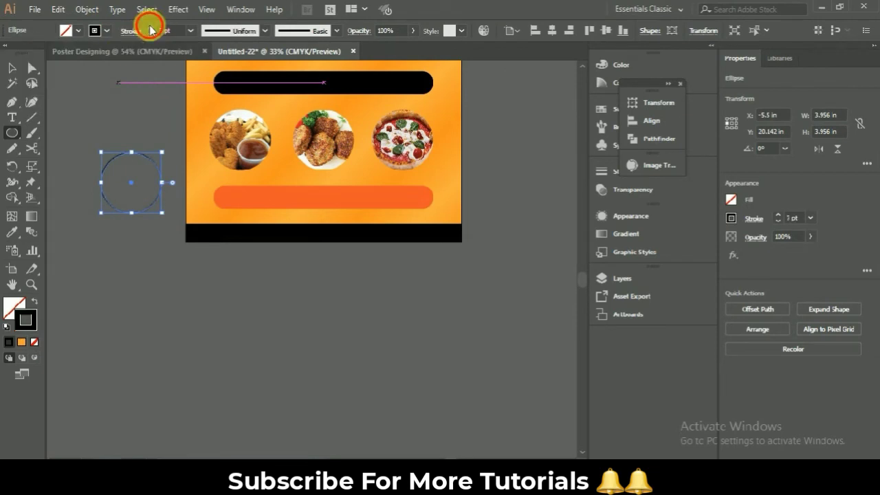
{"action": "left_click", "coordinate": [150, 30]}
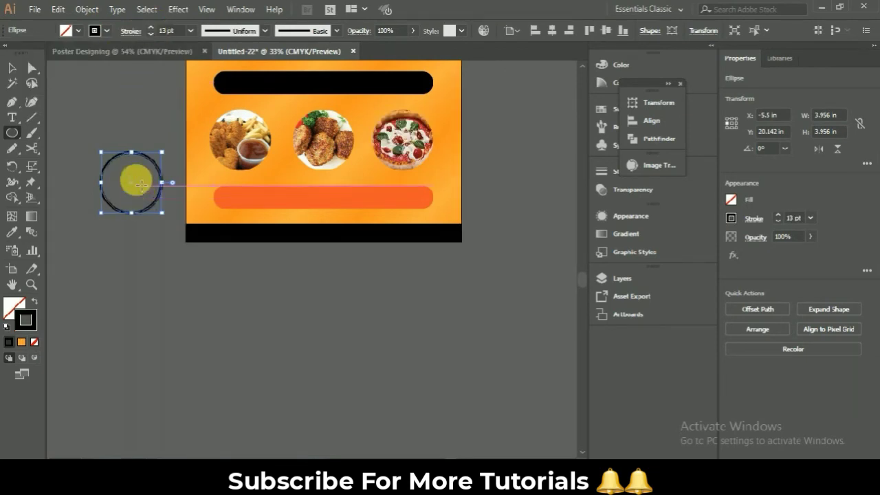
- Set the ring to 16 pt over the nuggets photo and place a copy on the meatballs photo
{"action": "mouse_move", "coordinate": [132, 187]}
{"action": "left_mouse_down"}
{"action": "mouse_move", "coordinate": [253, 150]}
{"action": "mouse_move", "coordinate": [241, 143]}
{"action": "left_mouse_up"}
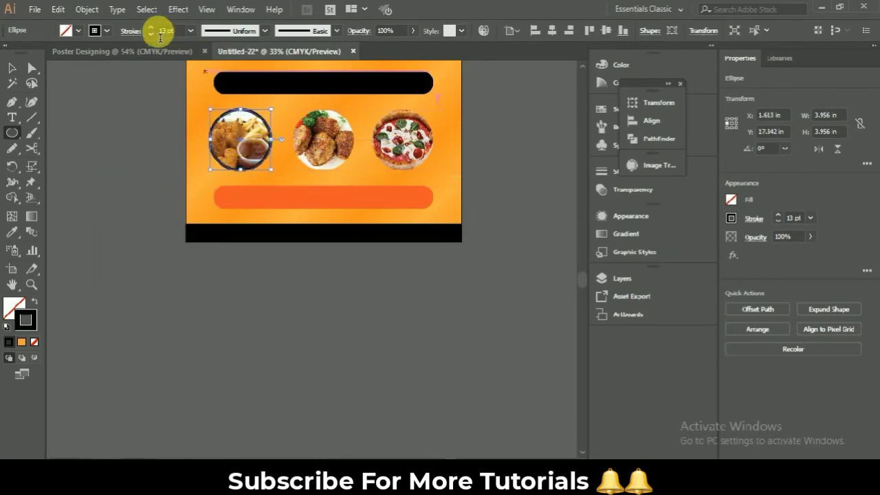
{"action": "left_click", "coordinate": [151, 28]}
{"action": "left_click", "coordinate": [151, 28]}
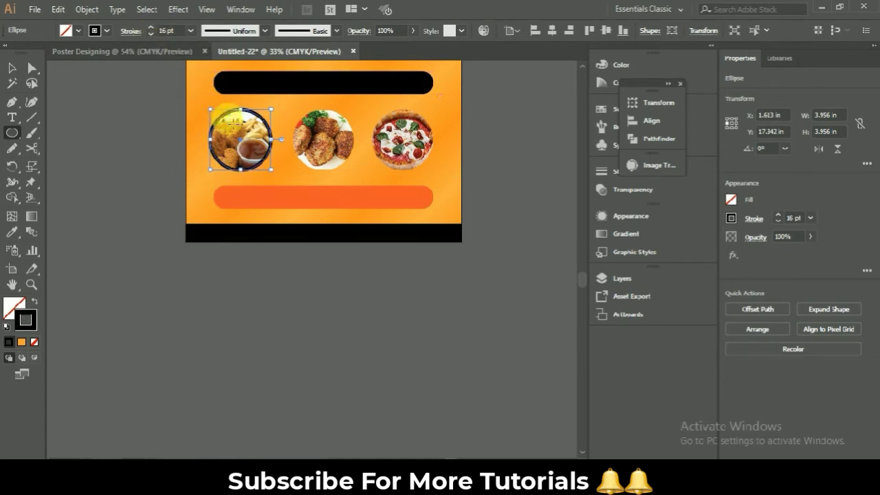
{"action": "key", "text": "v"}
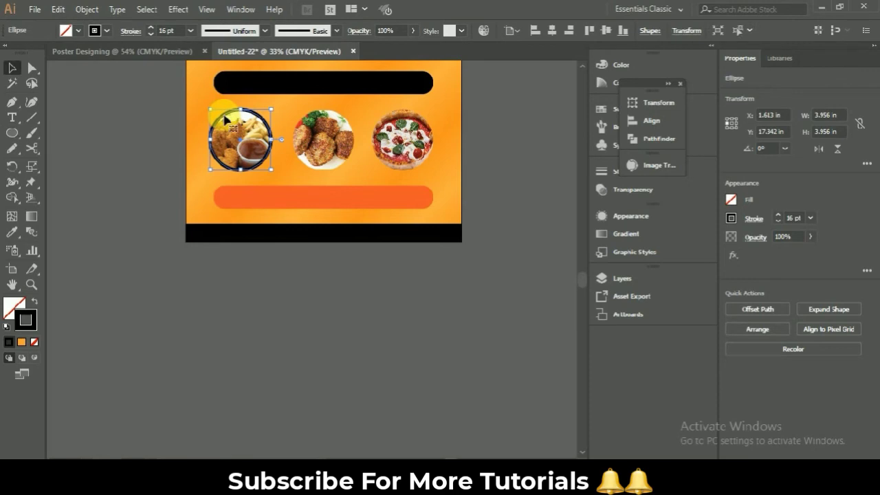
{"action": "left_click_drag", "start_coordinate": [226, 118], "coordinate": [432, 125]}
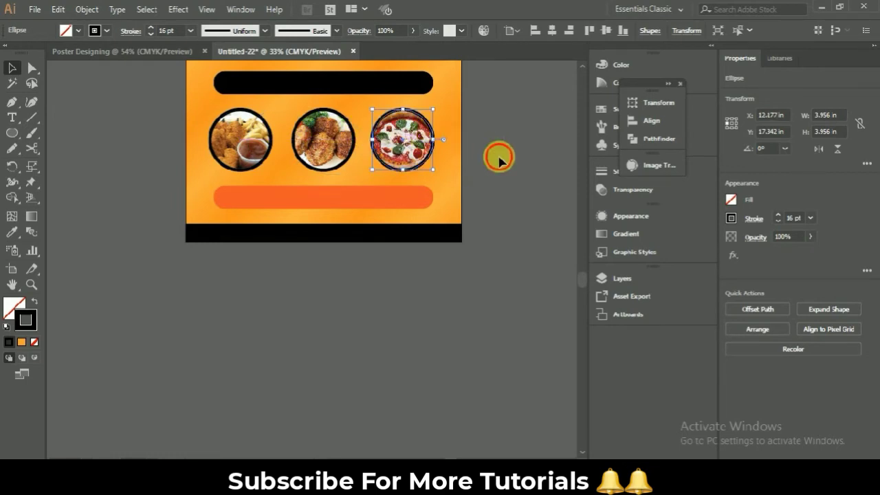
- Reduce the rings around the pizza, chicken and fries circles to an 11 pt stroke
{"action": "left_click", "coordinate": [498, 161]}
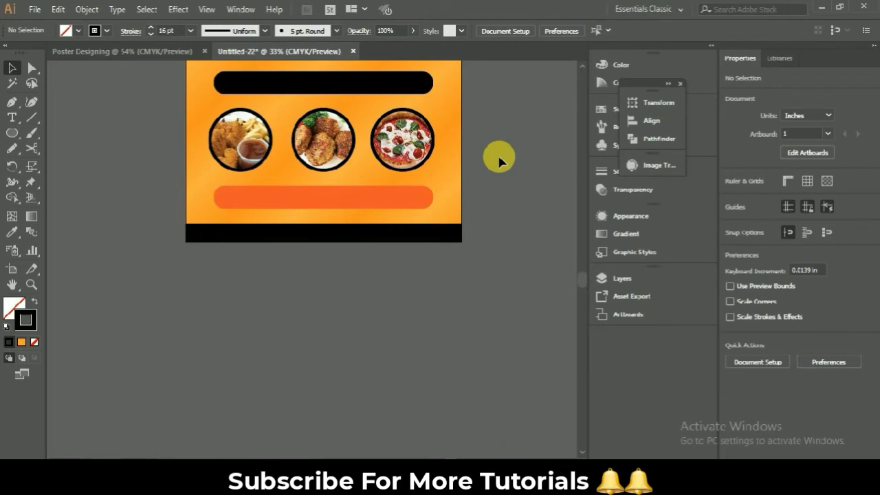
{"action": "left_click", "coordinate": [422, 171]}
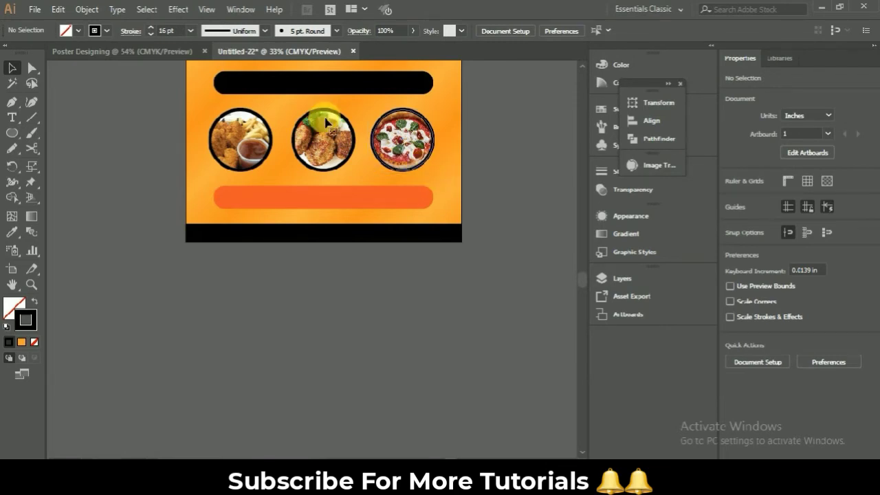
{"action": "left_click", "coordinate": [151, 35]}
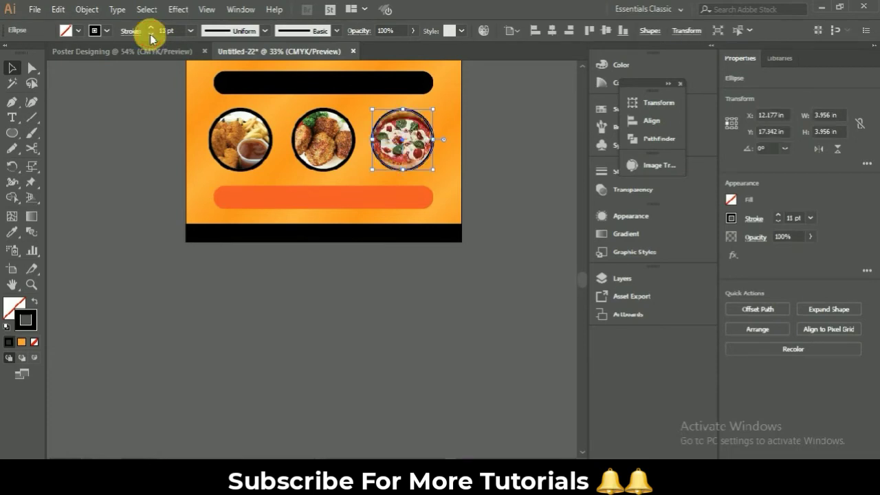
{"action": "left_click", "coordinate": [312, 167]}
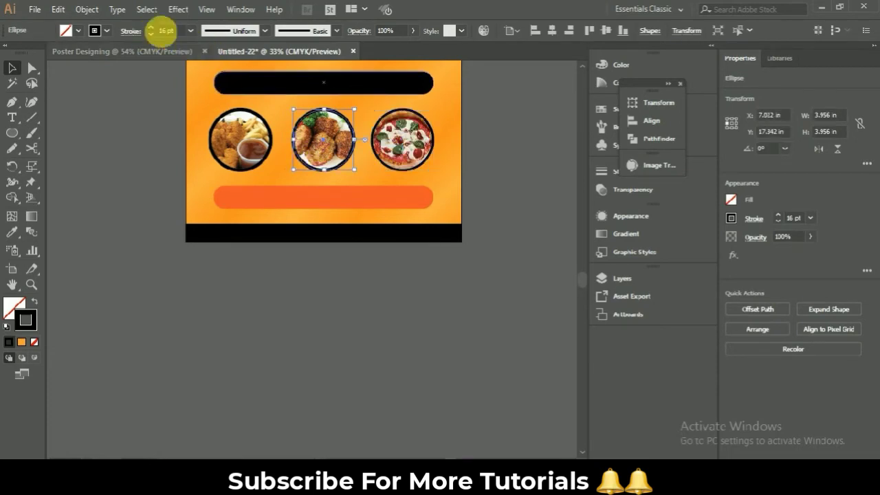
{"action": "left_click", "coordinate": [167, 36]}
{"action": "type", "text": "11"}
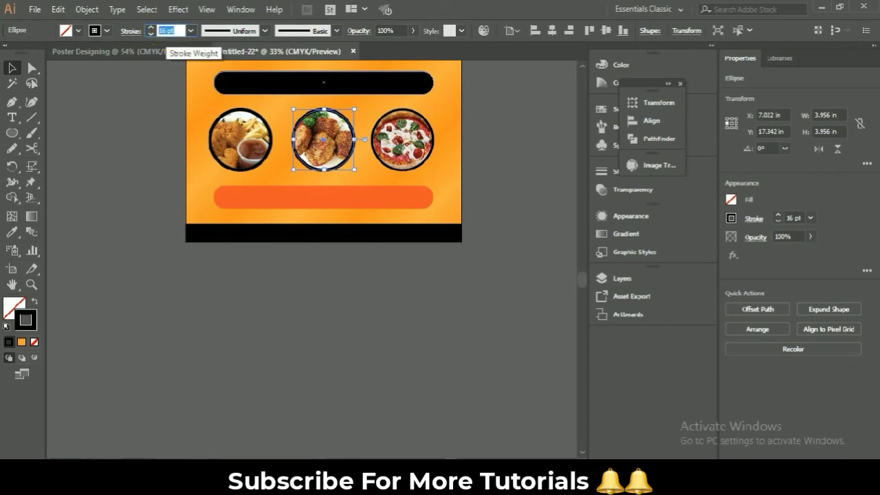
{"action": "key", "text": "Return"}
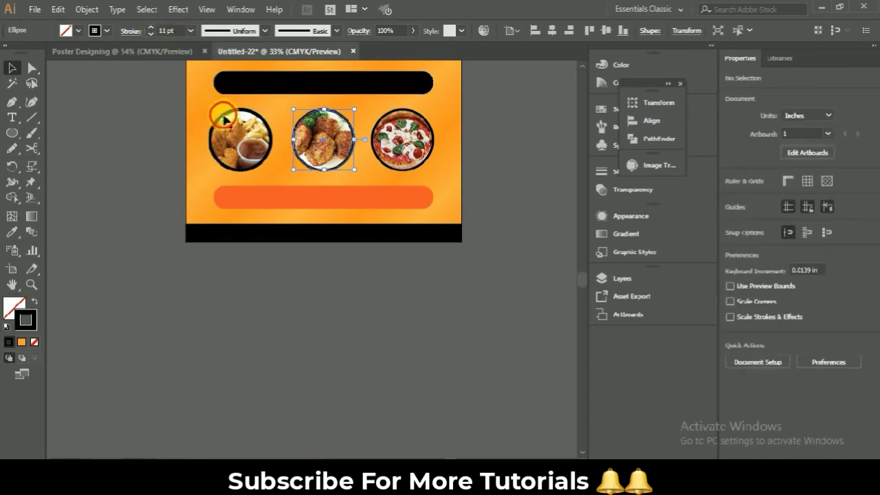
{"action": "left_click_drag", "start_coordinate": [221, 110], "coordinate": [203, 74]}
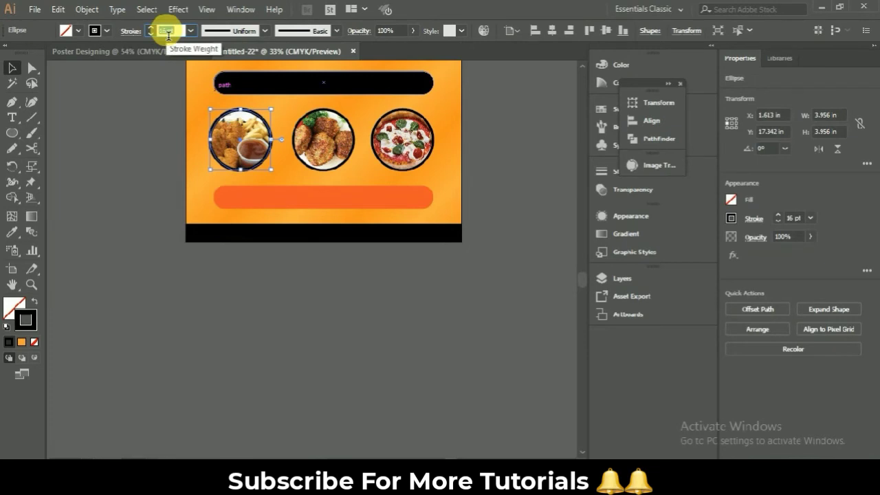
{"action": "type", "text": "11"}
{"action": "key", "text": "Return"}
{"action": "left_click", "coordinate": [153, 124]}
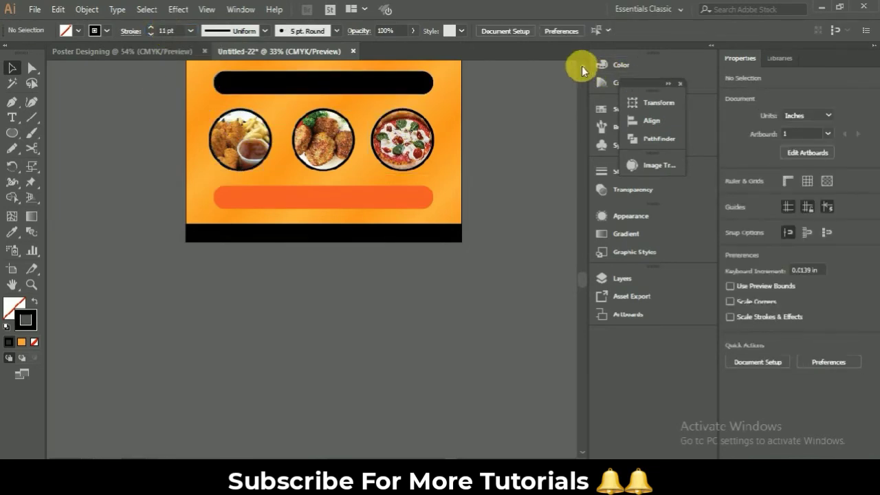
- Start a new text object inside the orange octagon badge at the poster's top
{"action": "scroll", "coordinate": [582, 69], "scroll_direction": "up", "scroll_amount": 1}
{"action": "scroll", "coordinate": [582, 69], "scroll_direction": "up", "scroll_amount": 2}
{"action": "scroll", "coordinate": [582, 69], "scroll_direction": "up", "scroll_amount": 2}
{"action": "scroll", "coordinate": [582, 66], "scroll_direction": "up", "scroll_amount": 1}
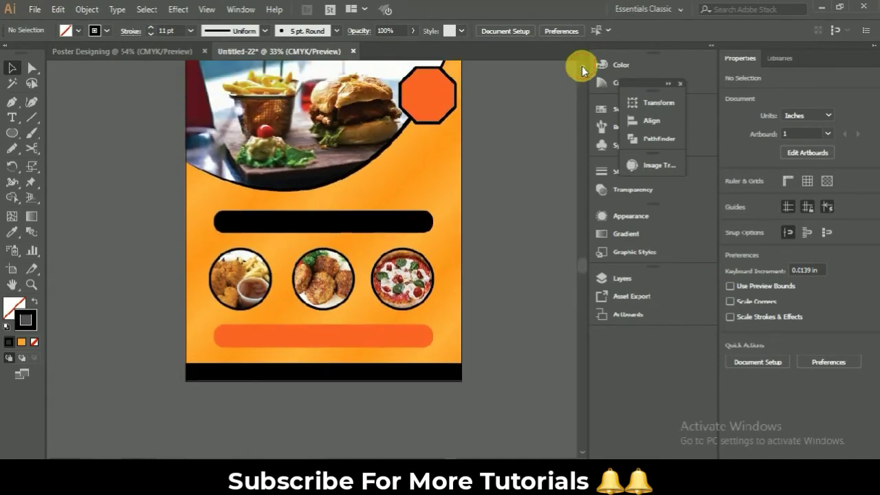
{"action": "scroll", "coordinate": [582, 66], "scroll_direction": "up", "scroll_amount": 1}
{"action": "scroll", "coordinate": [582, 66], "scroll_direction": "up", "scroll_amount": 1}
{"action": "scroll", "coordinate": [582, 66], "scroll_direction": "up", "scroll_amount": 1}
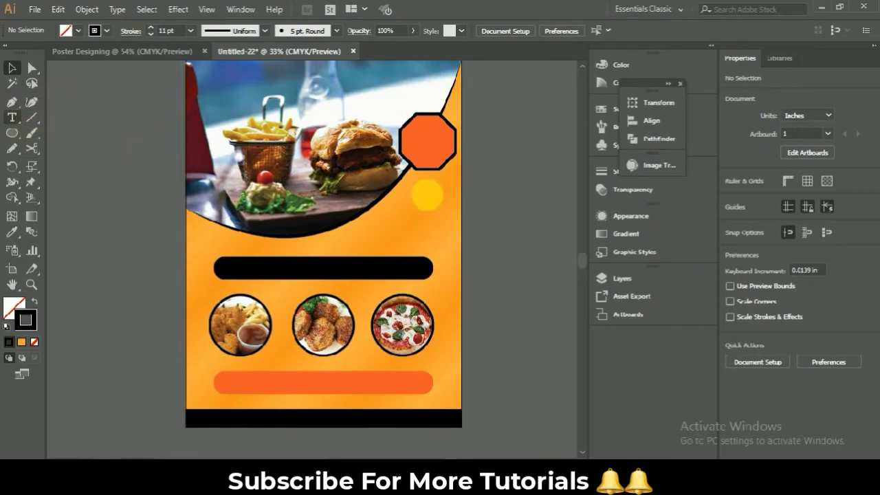
{"action": "key", "text": "t"}
{"action": "left_click", "coordinate": [421, 144]}
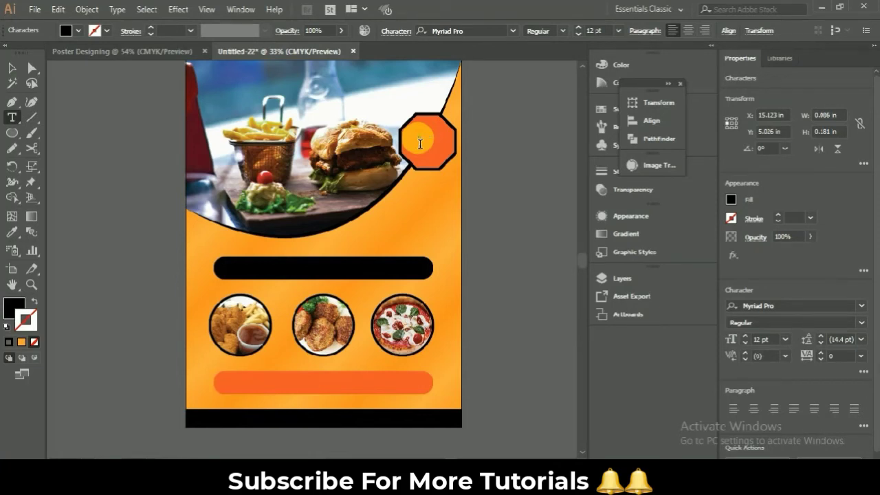
- Set the 50% line to Arial Bold
{"action": "left_click", "coordinate": [515, 31]}
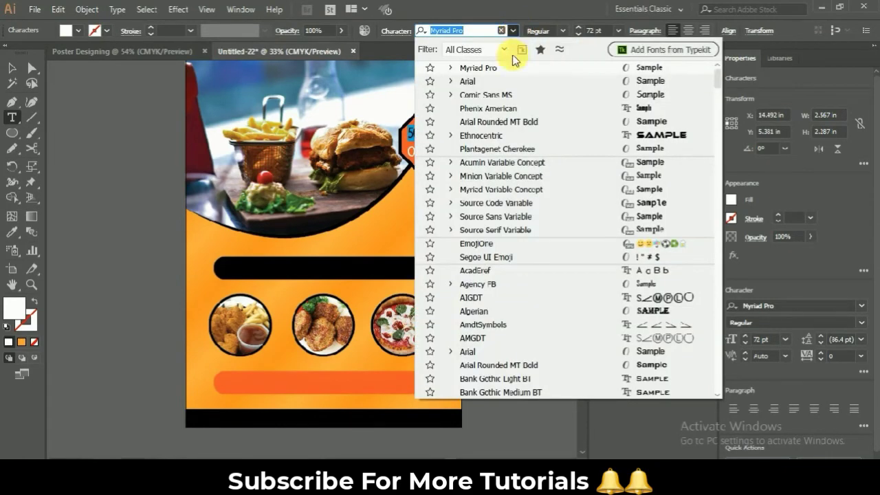
{"action": "left_click", "coordinate": [512, 81]}
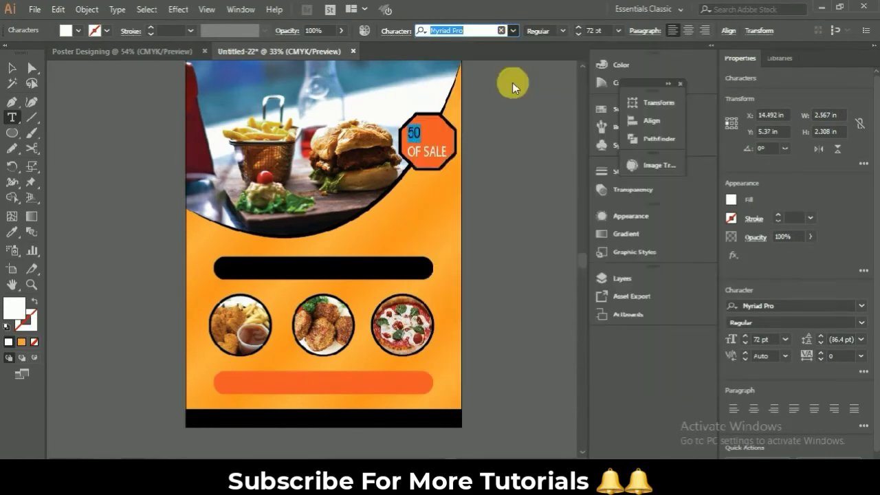
{"action": "left_click", "coordinate": [562, 31]}
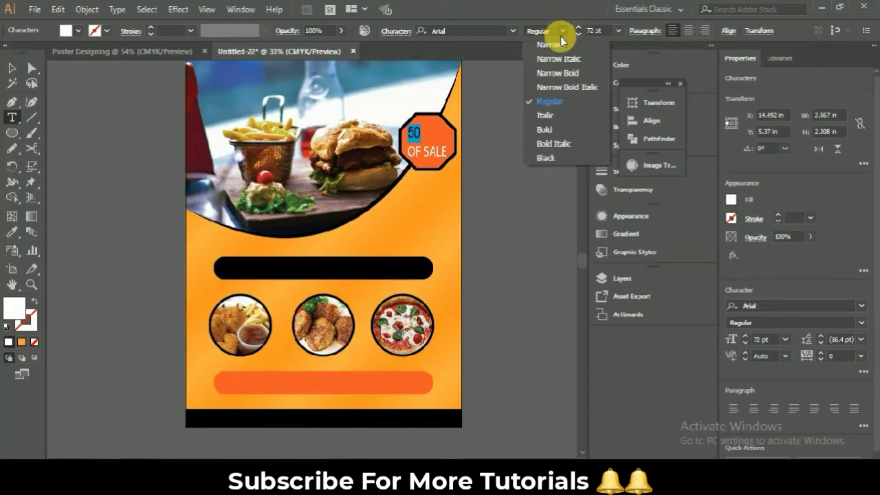
{"action": "left_click", "coordinate": [550, 132]}
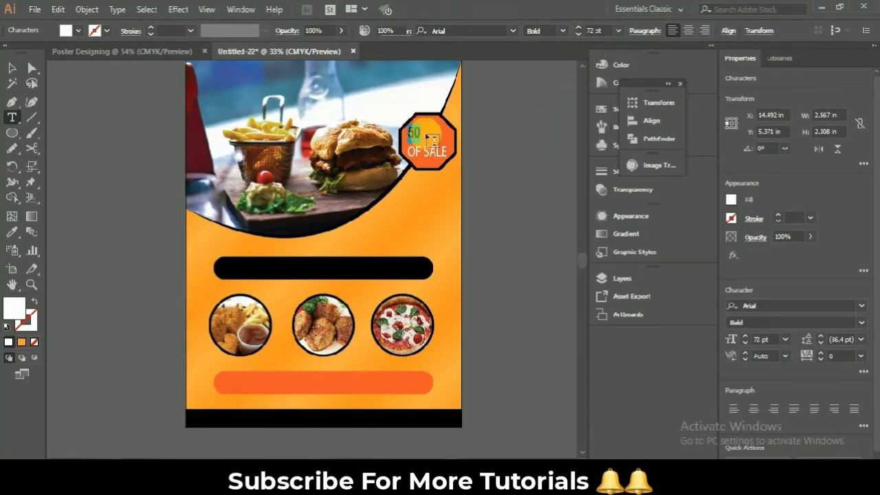
{"action": "key", "text": "ctrl+shift+a"}
- Shrink OFF SALE to about 51 pt and tighten its leading to 49 pt
{"action": "left_click_drag", "start_coordinate": [407, 152], "coordinate": [454, 153]}
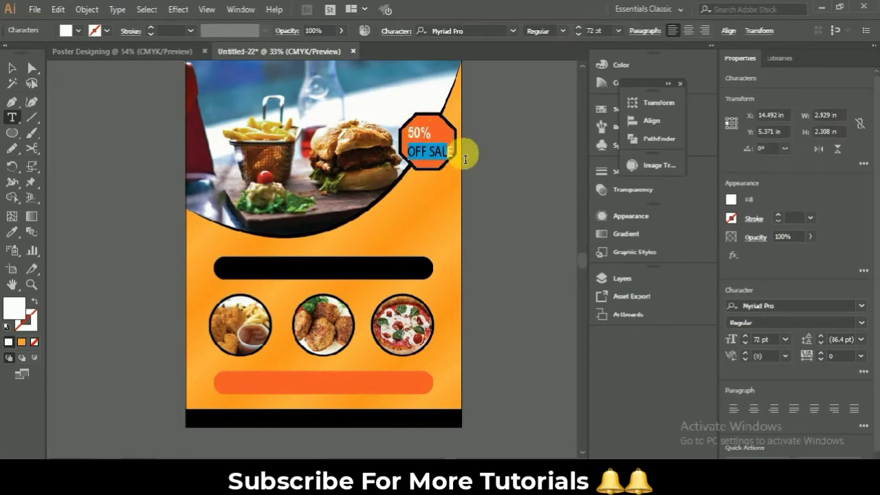
{"action": "left_click", "coordinate": [578, 35]}
{"action": "left_click", "coordinate": [578, 34]}
{"action": "left_click", "coordinate": [579, 34]}
{"action": "left_click", "coordinate": [578, 35]}
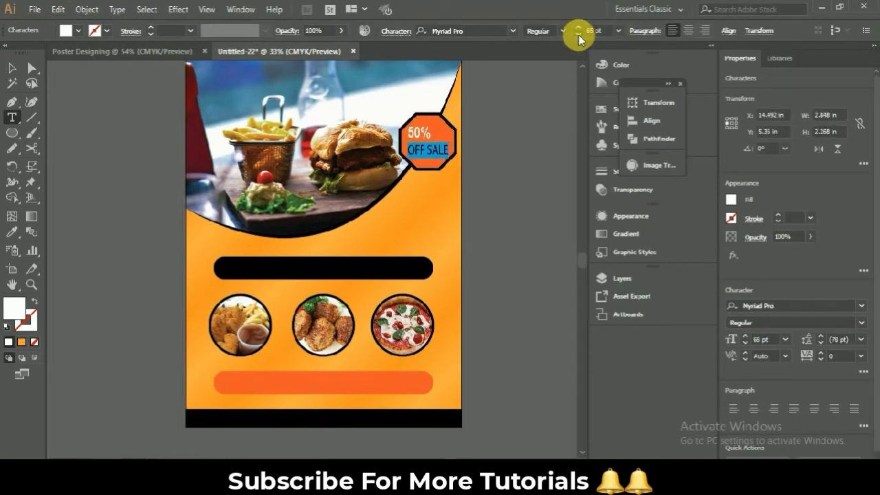
{"action": "left_click", "coordinate": [578, 35]}
{"action": "left_click", "coordinate": [579, 34]}
{"action": "left_click", "coordinate": [578, 34]}
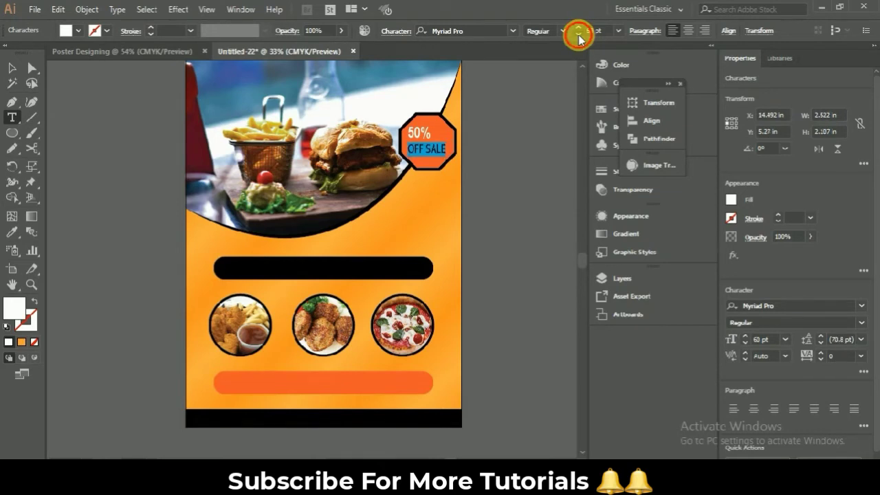
{"action": "left_click", "coordinate": [578, 35]}
{"action": "left_click", "coordinate": [578, 34]}
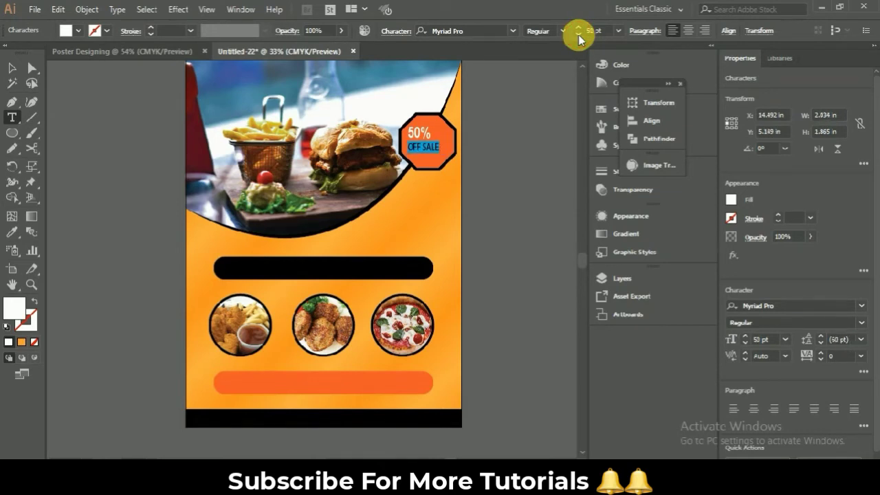
{"action": "left_click", "coordinate": [822, 337]}
{"action": "left_click", "coordinate": [821, 337]}
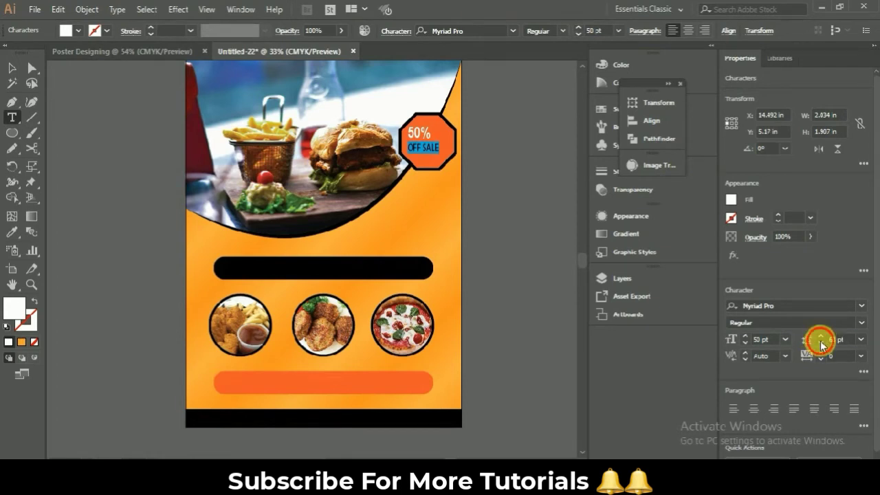
{"action": "left_click", "coordinate": [821, 342]}
{"action": "left_click", "coordinate": [821, 344]}
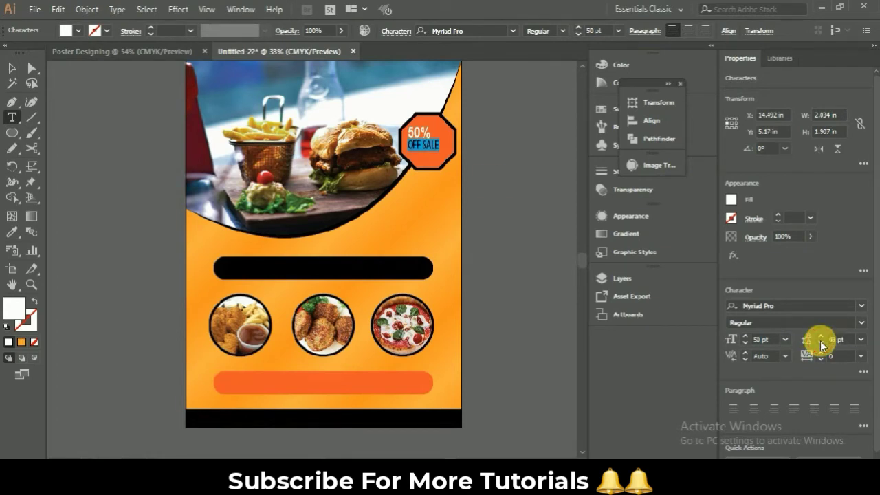
- Enlarge the 50% line to 93 pt
{"action": "mouse_move", "coordinate": [413, 138]}
{"action": "left_mouse_down"}
{"action": "mouse_move", "coordinate": [440, 144]}
{"action": "mouse_move", "coordinate": [411, 143]}
{"action": "mouse_move", "coordinate": [407, 129]}
{"action": "left_mouse_up"}
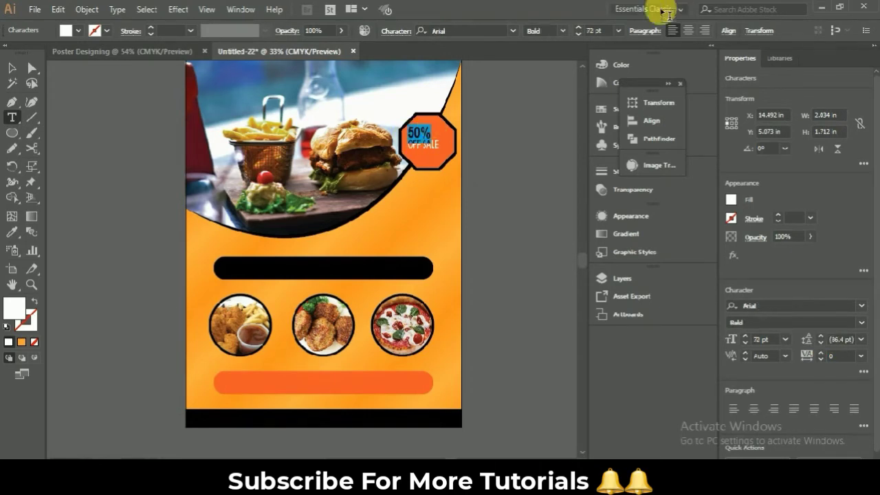
{"action": "left_click", "coordinate": [579, 28]}
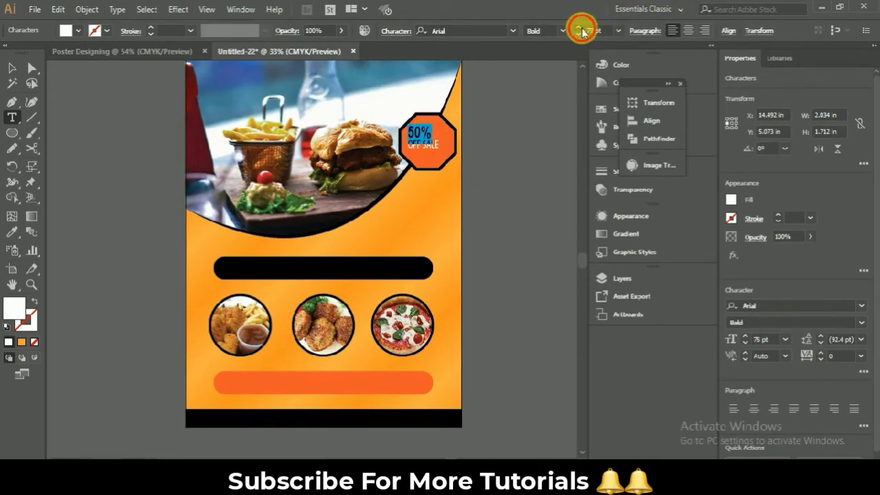
{"action": "left_click", "coordinate": [580, 28]}
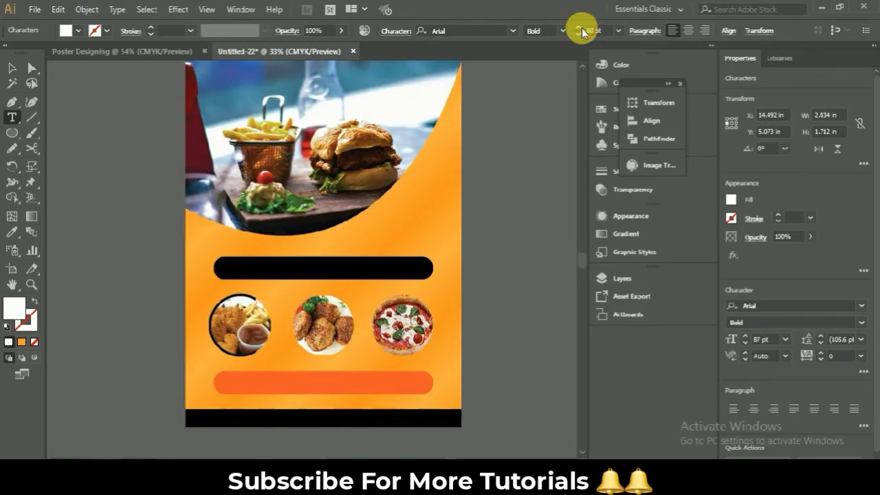
{"action": "left_click", "coordinate": [580, 28]}
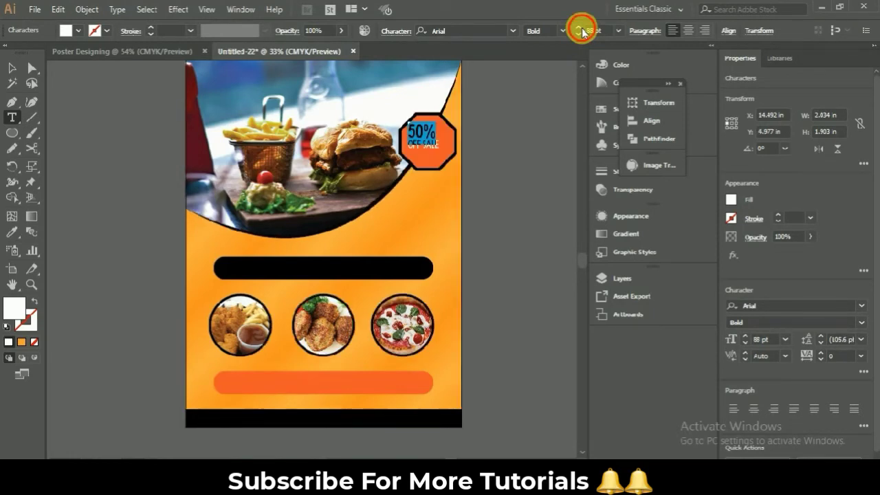
{"action": "left_click", "coordinate": [579, 29]}
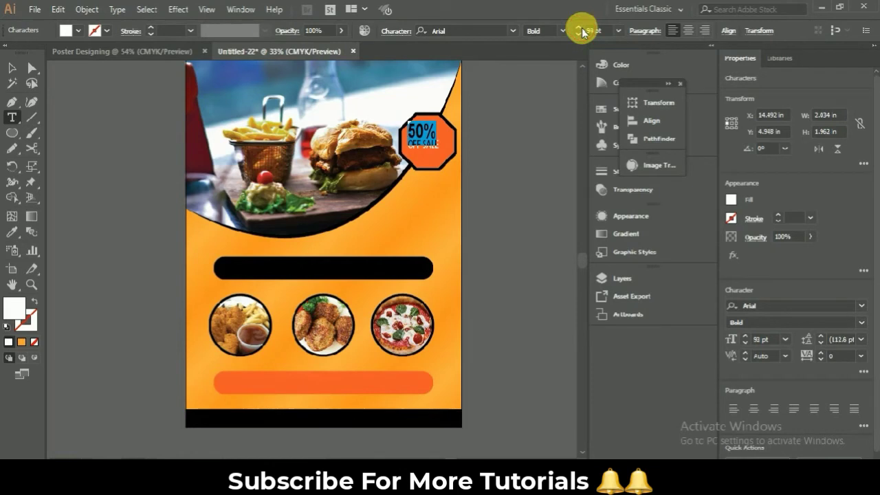
- Nudge the 50% OFF SALE text block down and right into the octagon's centre
{"action": "left_click", "coordinate": [11, 67]}
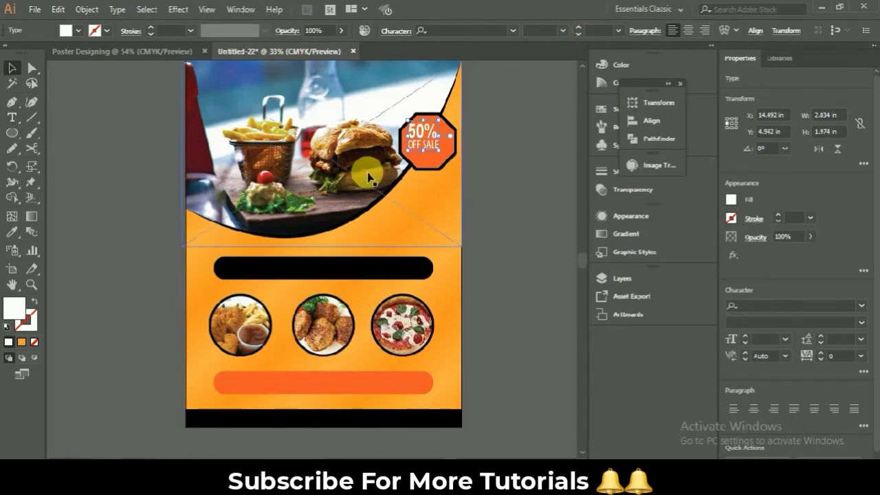
{"action": "left_click_drag", "start_coordinate": [425, 136], "coordinate": [428, 142]}
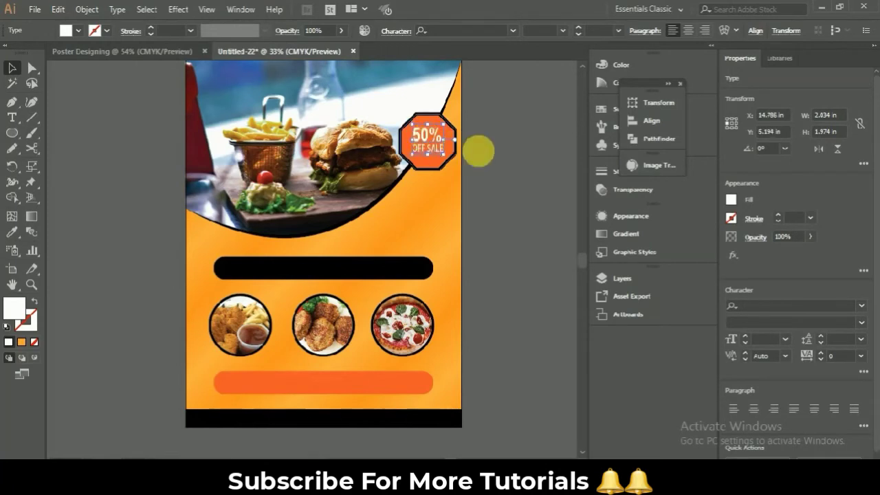
{"action": "left_click", "coordinate": [490, 158]}
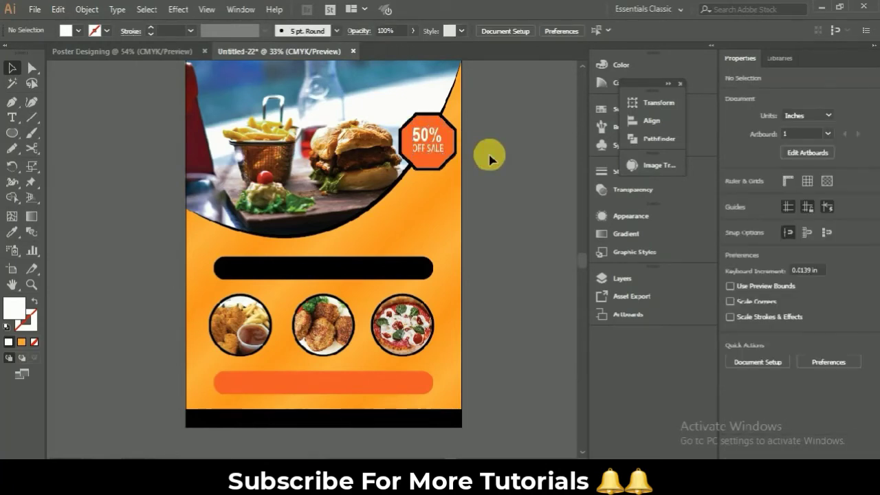
{"action": "left_click", "coordinate": [421, 141]}
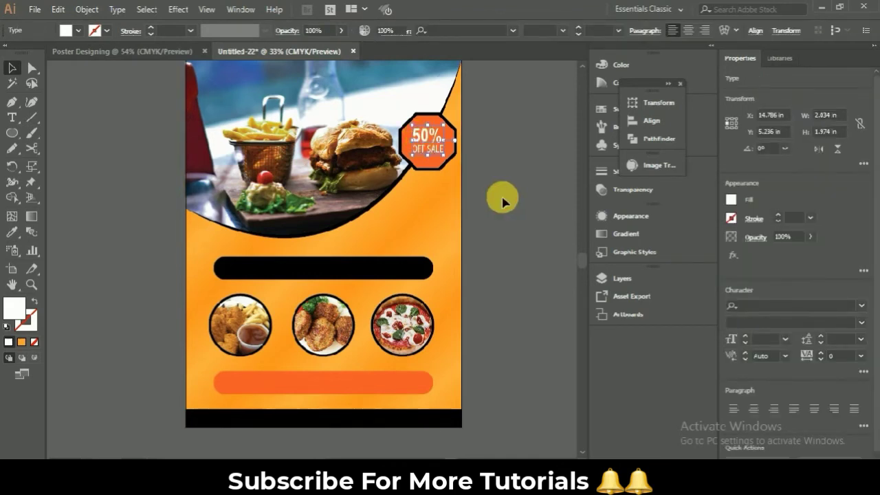
{"action": "left_click", "coordinate": [304, 275]}
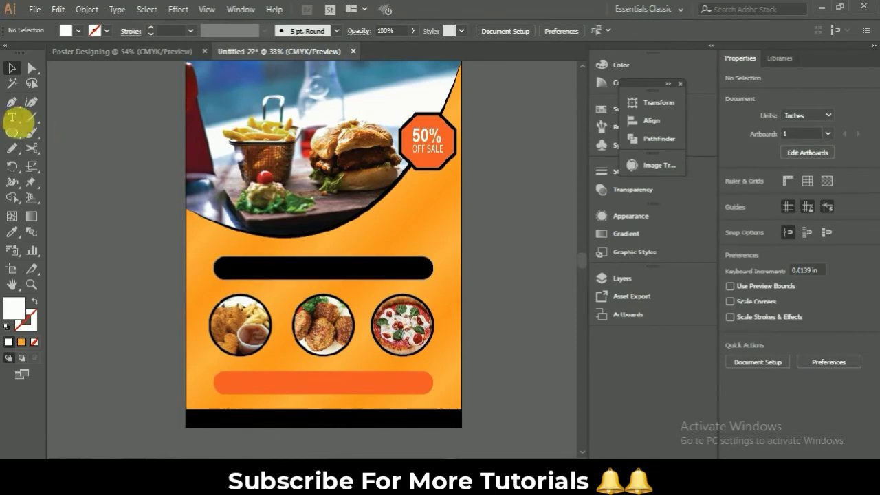
- Add new text in the black banner bar and colour it white
{"action": "left_click", "coordinate": [12, 118]}
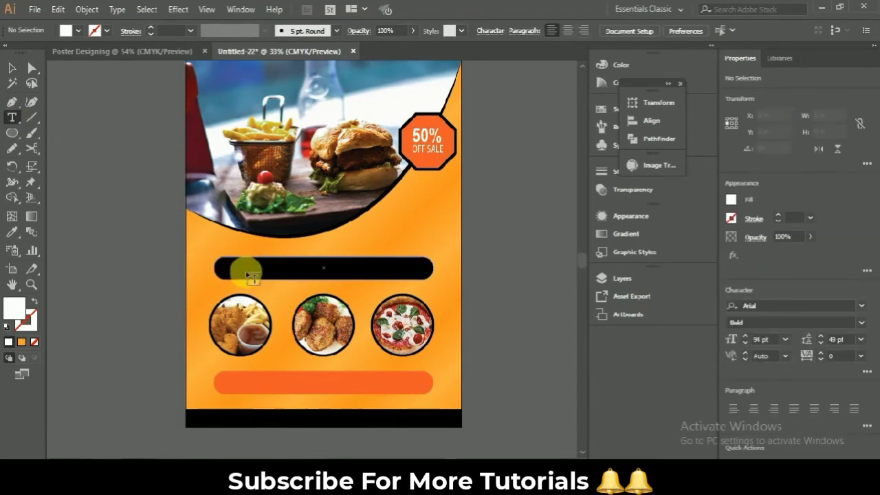
{"action": "left_click", "coordinate": [246, 277]}
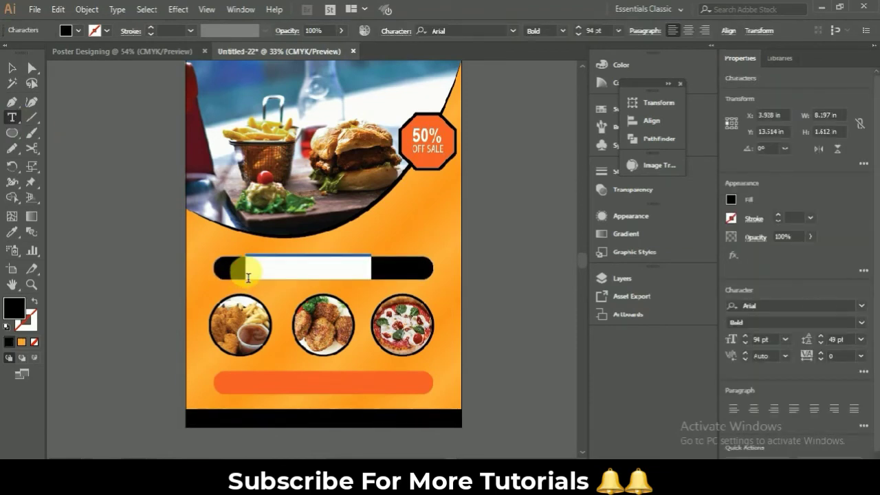
{"action": "key", "text": "BackSpace"}
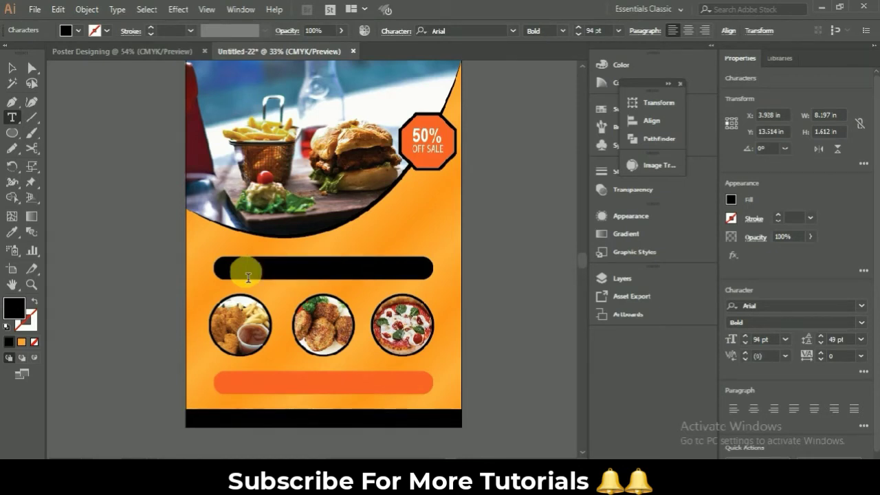
{"action": "type", "text": "Lorem ip"}
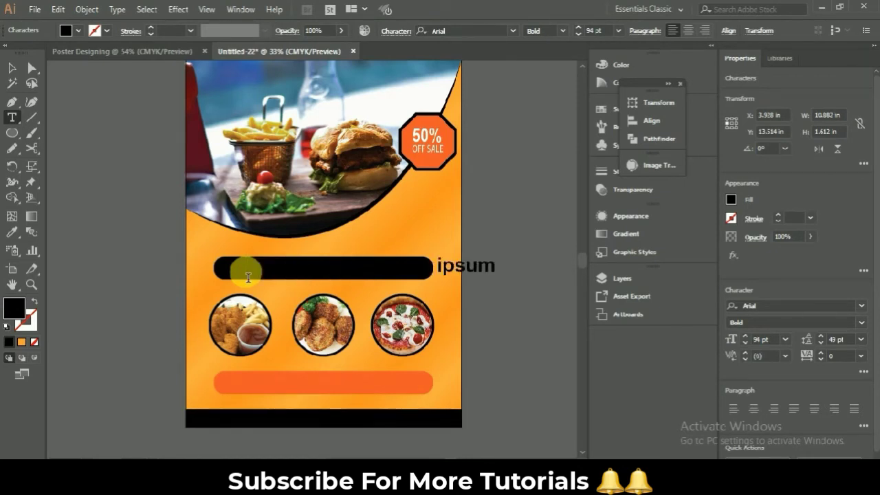
{"action": "type", "text": "sumFREE"}
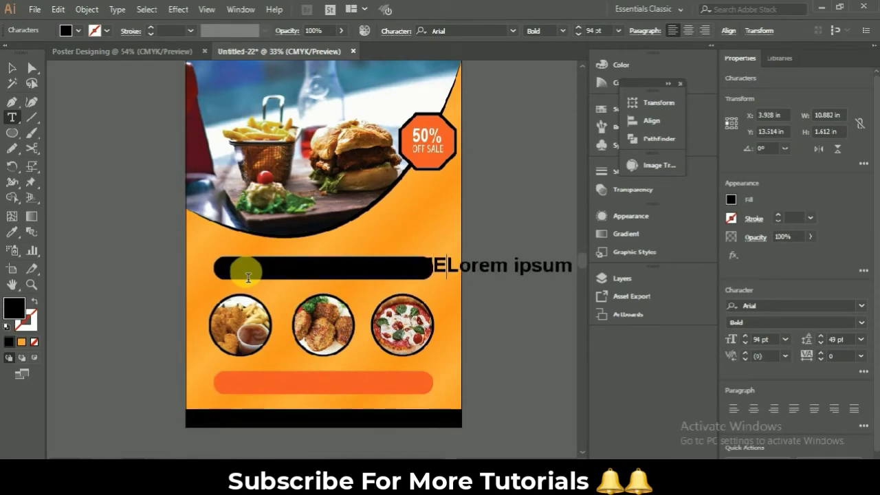
{"action": "key", "text": "ctrl+a"}
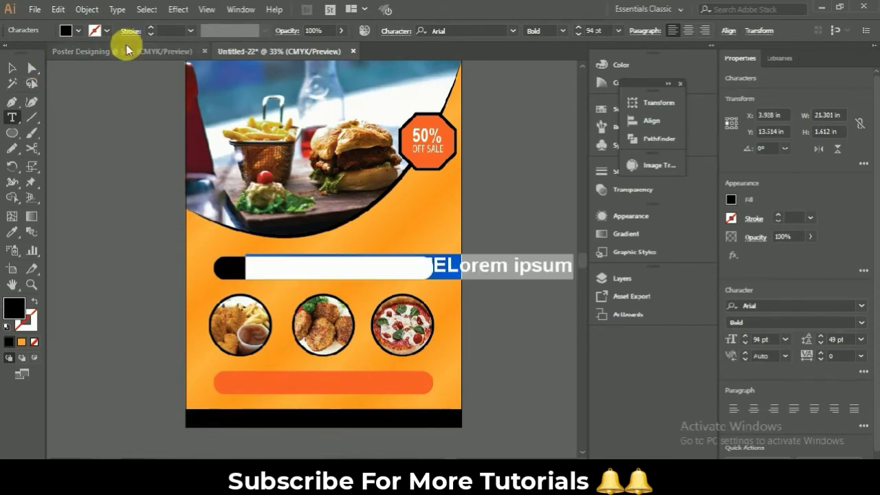
{"action": "left_click", "coordinate": [79, 31]}
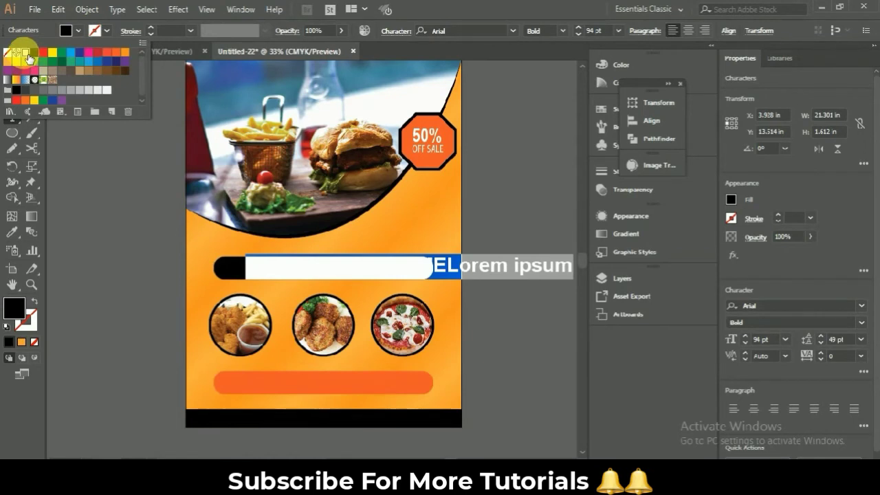
{"action": "left_click", "coordinate": [26, 52]}
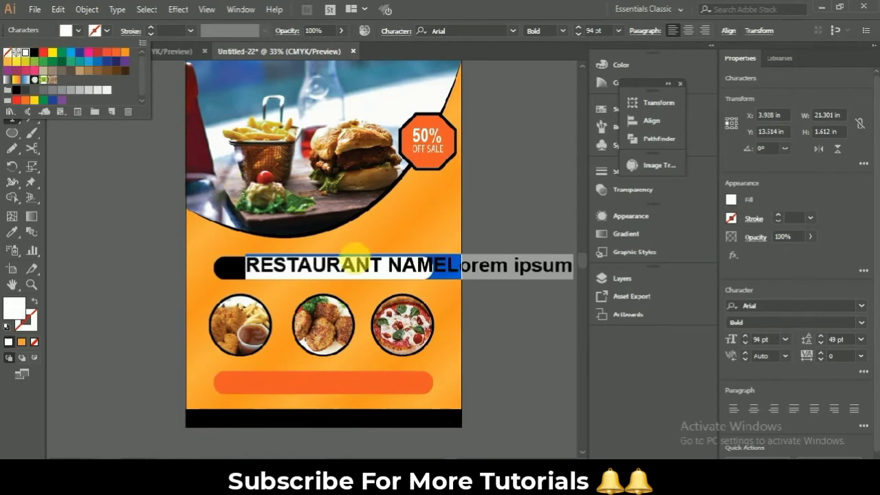
{"action": "left_click", "coordinate": [564, 271]}
- Delete the leftover Lorem ipsum words and set RESTAURANT NAME to 72 pt
{"action": "left_click_drag", "start_coordinate": [567, 273], "coordinate": [460, 276]}
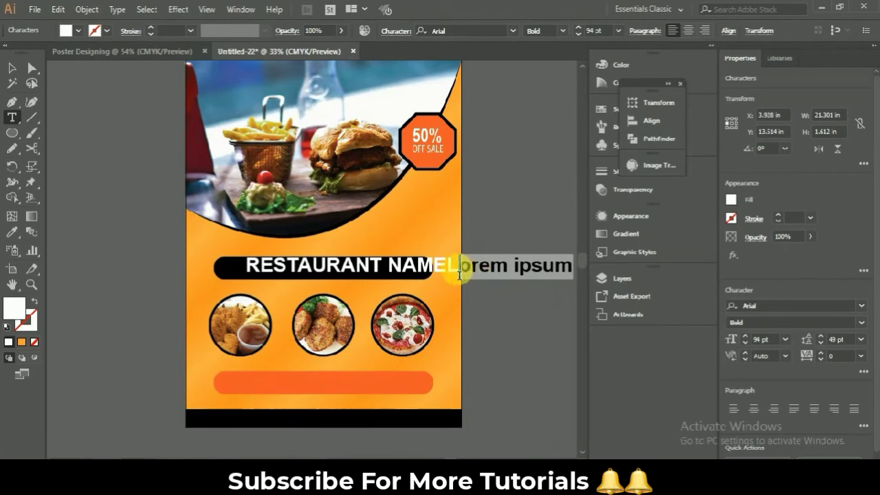
{"action": "key", "text": "BackSpace"}
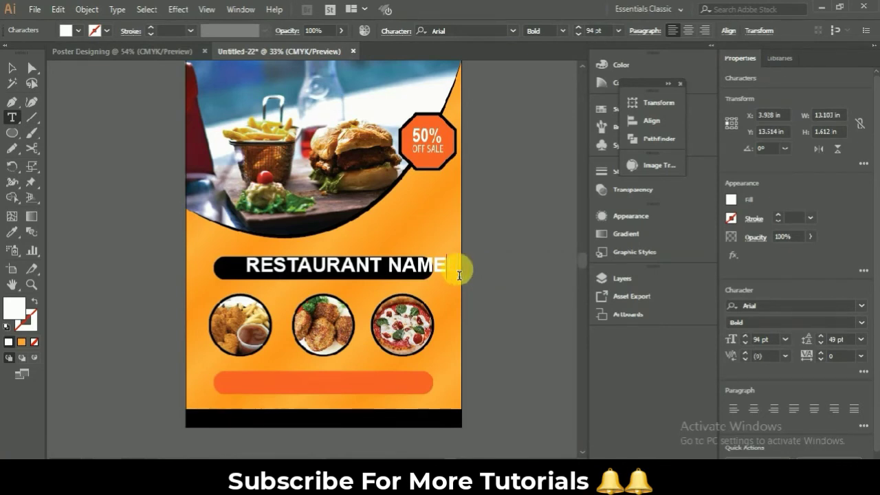
{"action": "key", "text": "ctrl+a"}
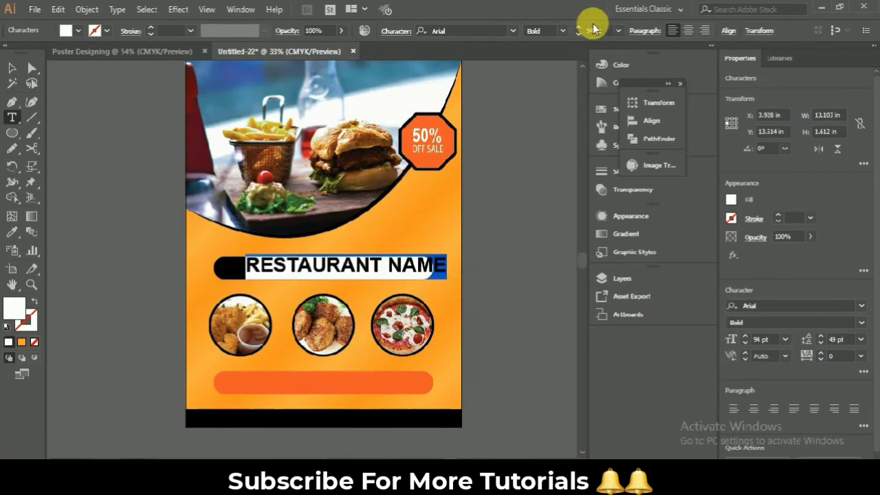
{"action": "left_click", "coordinate": [619, 32]}
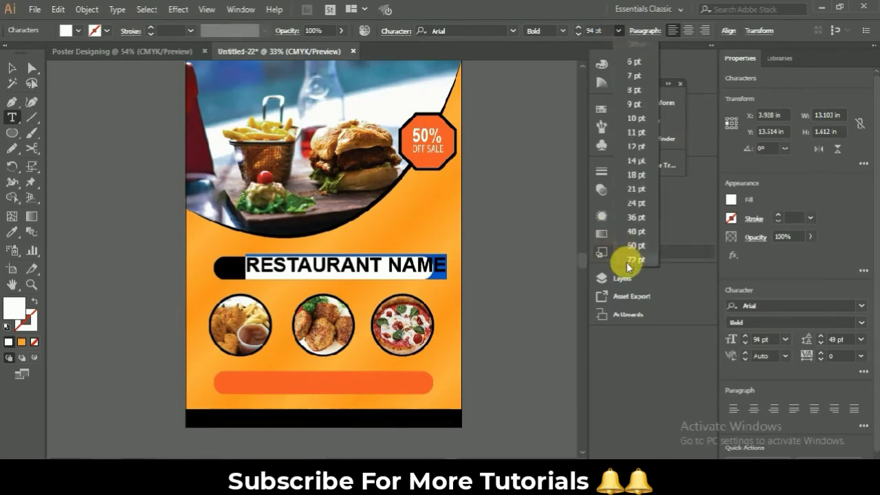
{"action": "left_click", "coordinate": [624, 259]}
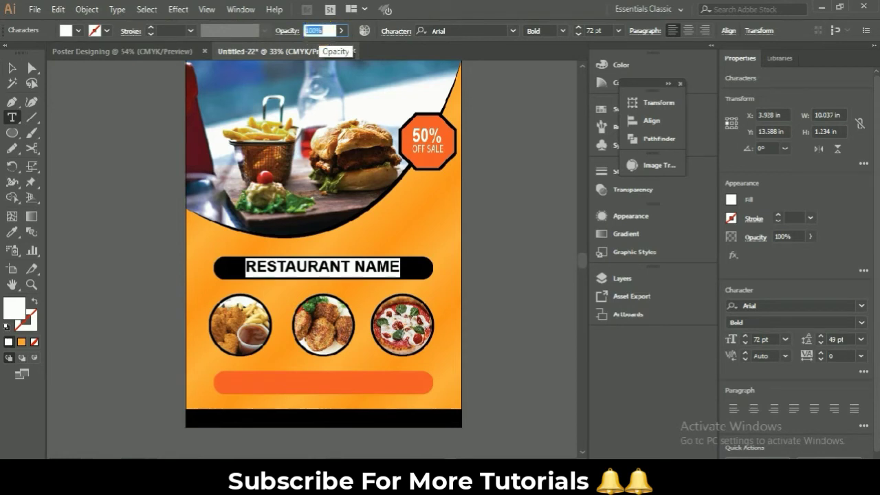
{"action": "type", "text": "30"}
{"action": "key", "text": "Return"}
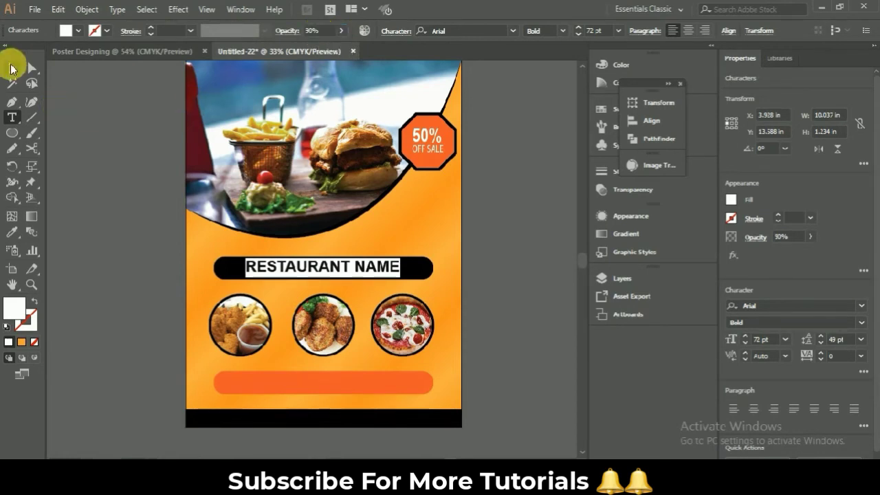
- Centre RESTAURANT NAME horizontally and nudge it down within the black bar
{"action": "left_click", "coordinate": [14, 69]}
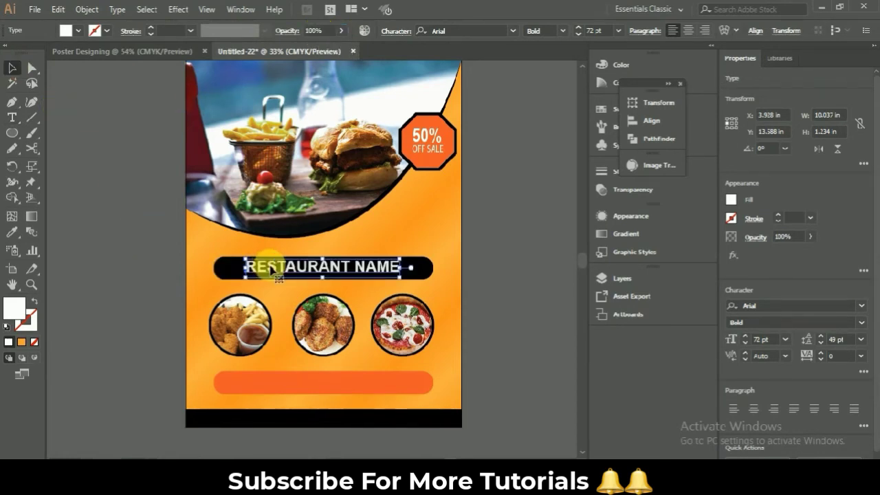
{"action": "left_click", "coordinate": [657, 122]}
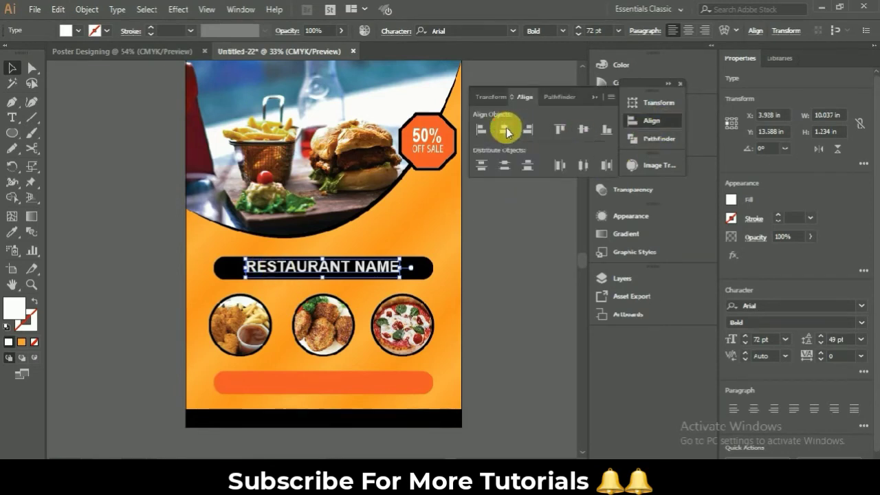
{"action": "left_click", "coordinate": [507, 129]}
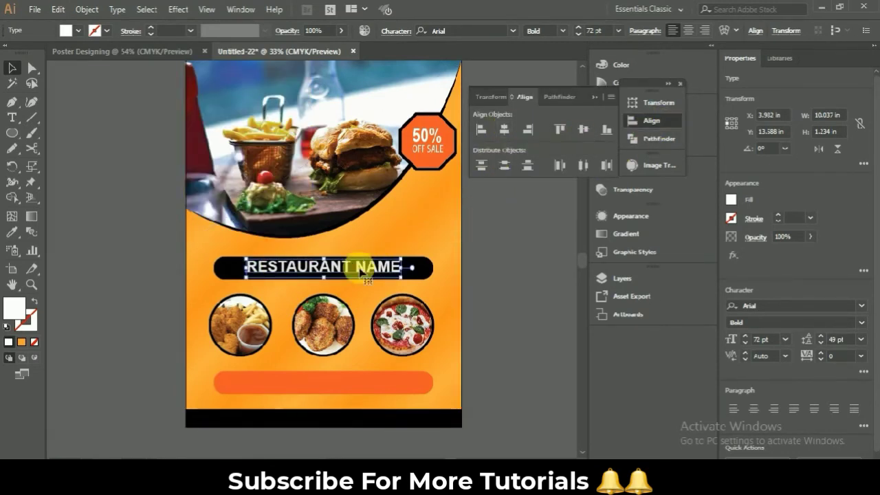
{"action": "left_click_drag", "start_coordinate": [360, 271], "coordinate": [360, 273]}
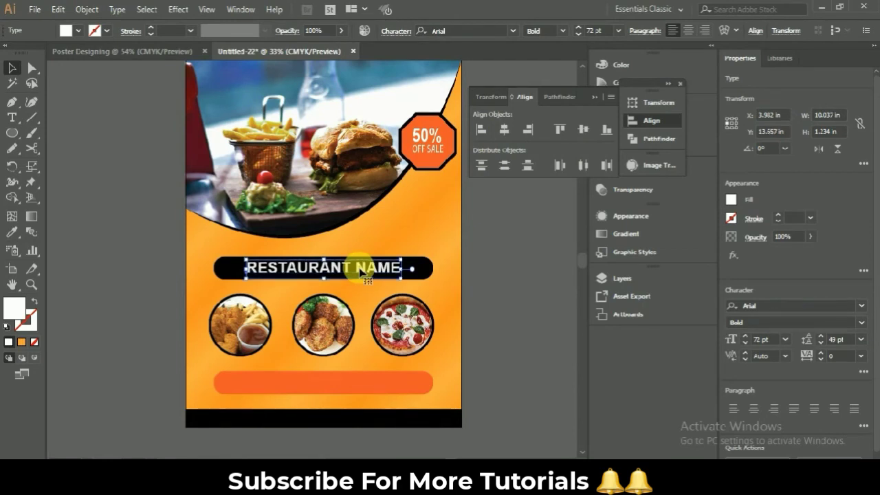
{"action": "left_click_drag", "start_coordinate": [360, 272], "coordinate": [362, 273]}
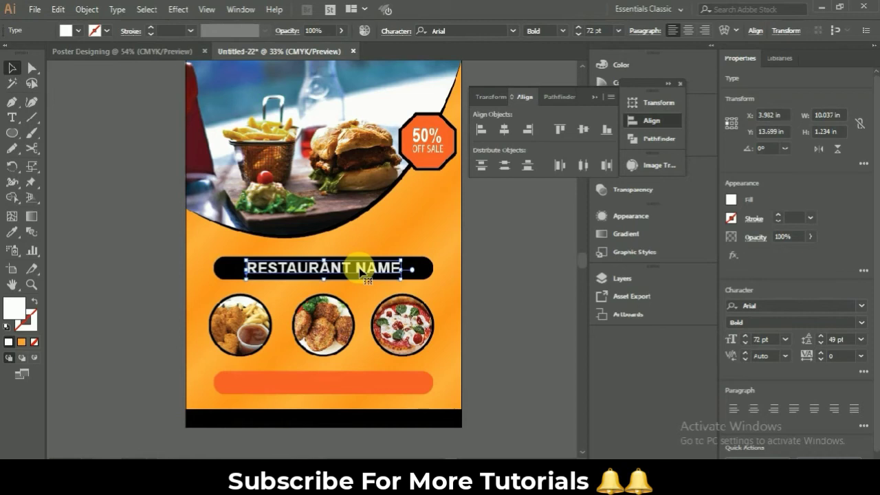
{"action": "left_click", "coordinate": [503, 289]}
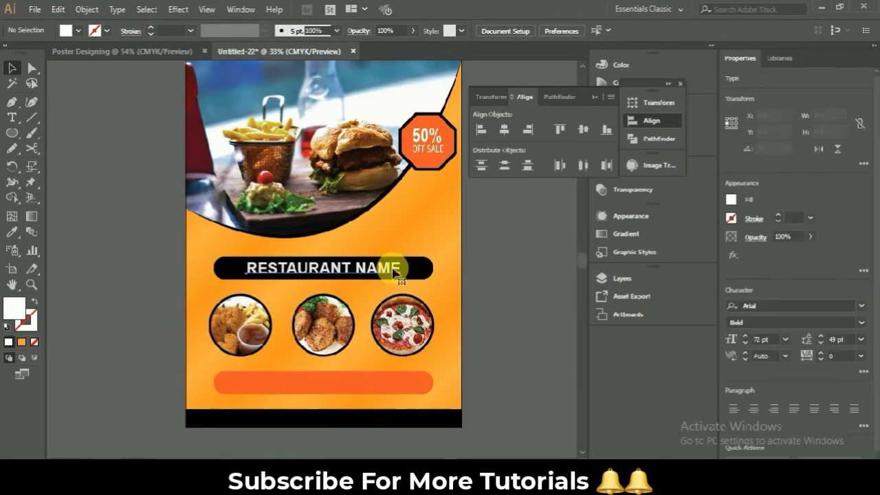
- Copy the title onto the orange bar, retyped as ORDER NOW plus a phone number at 60 pt
{"action": "mouse_move", "coordinate": [395, 273]}
{"action": "left_mouse_down"}
{"action": "mouse_move", "coordinate": [389, 391]}
{"action": "mouse_move", "coordinate": [377, 390]}
{"action": "left_mouse_up"}
{"action": "double_click", "coordinate": [377, 383]}
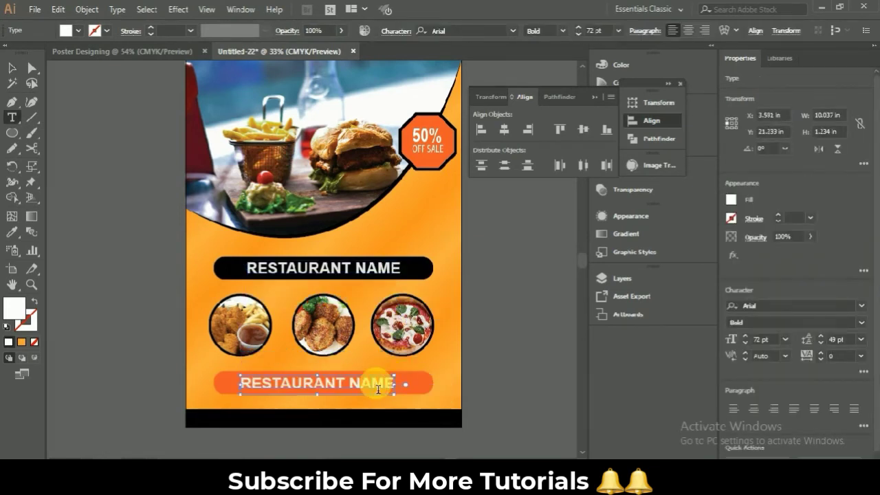
{"action": "key", "text": "ctrl+a"}
{"action": "type", "text": "ORDER "}
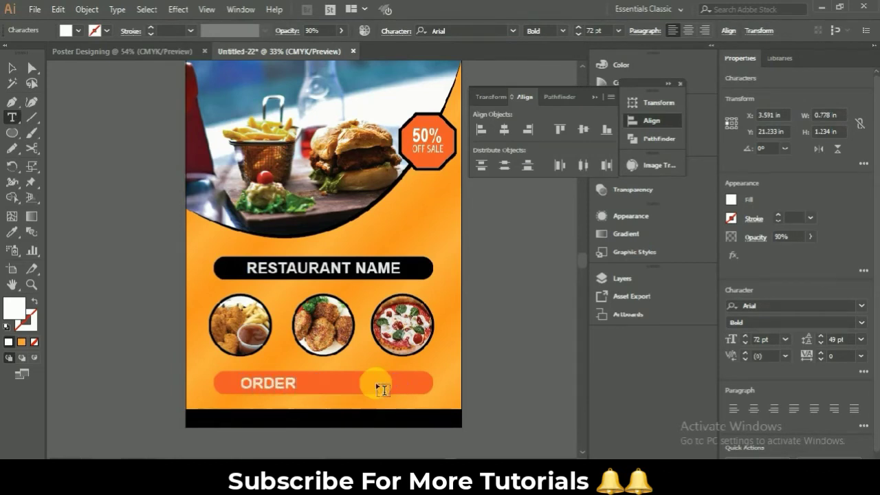
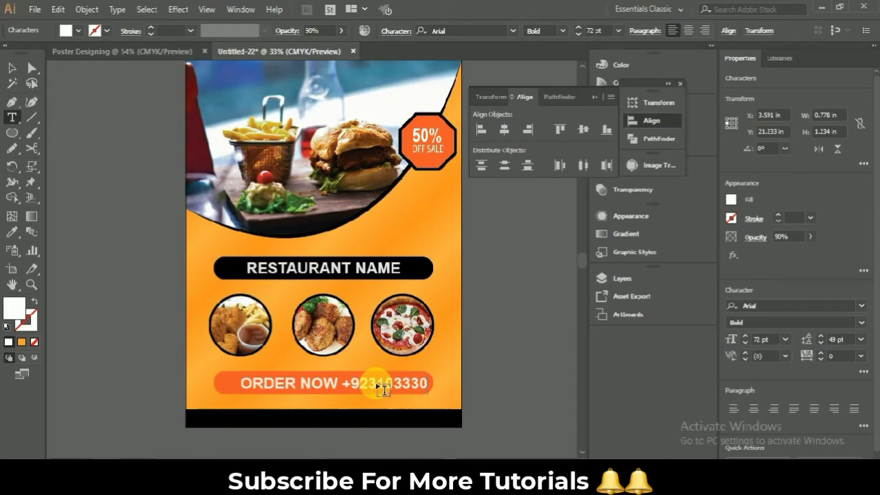
{"action": "key", "text": "ctrl+a"}
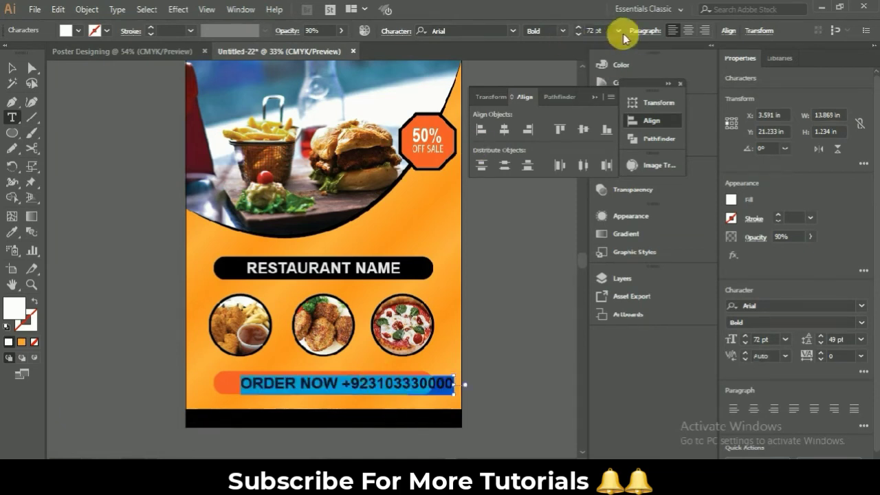
{"action": "left_click", "coordinate": [619, 30]}
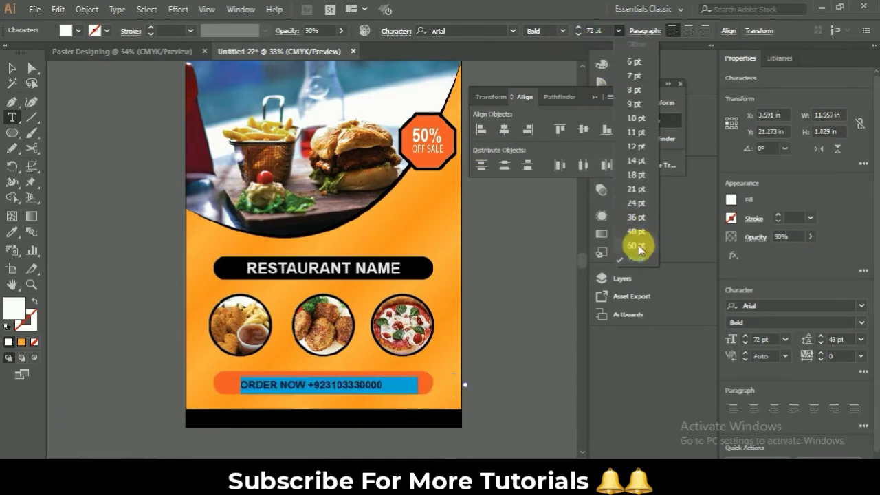
{"action": "left_click", "coordinate": [636, 247]}
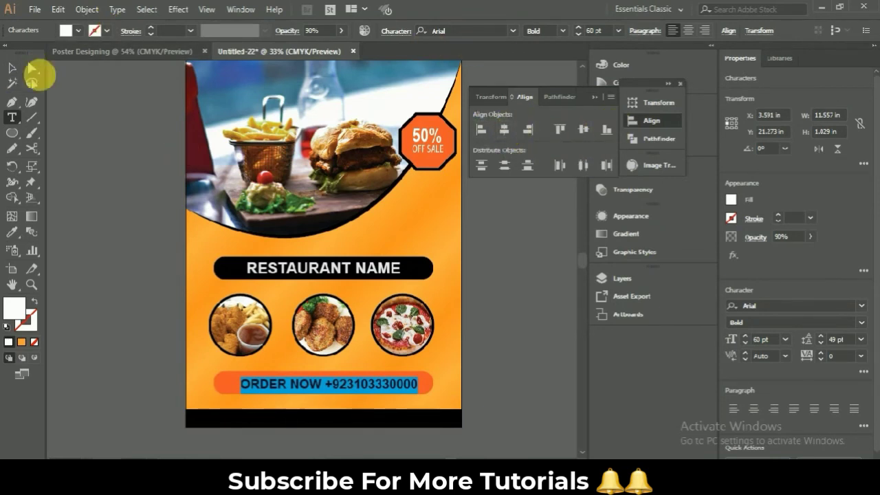
- Centre the ORDER NOW text horizontally on the orange bar
{"action": "left_click", "coordinate": [11, 67]}
{"action": "left_click", "coordinate": [268, 387]}
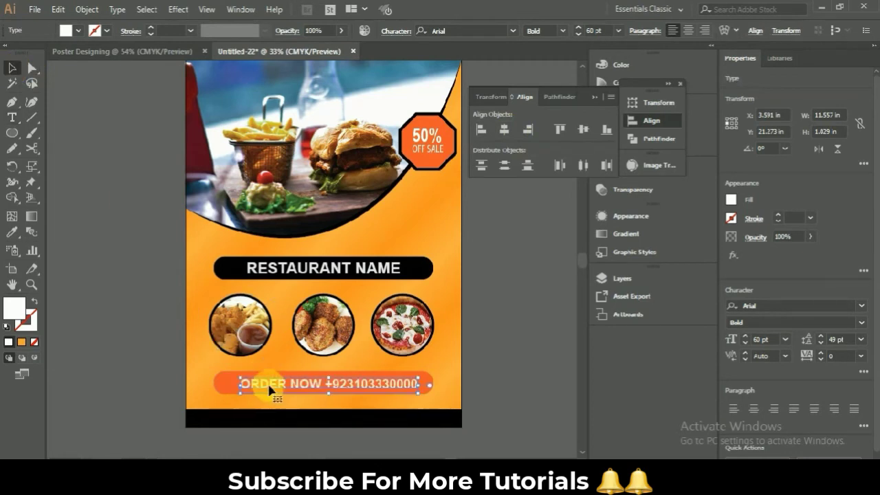
{"action": "left_click_drag", "start_coordinate": [272, 389], "coordinate": [264, 385]}
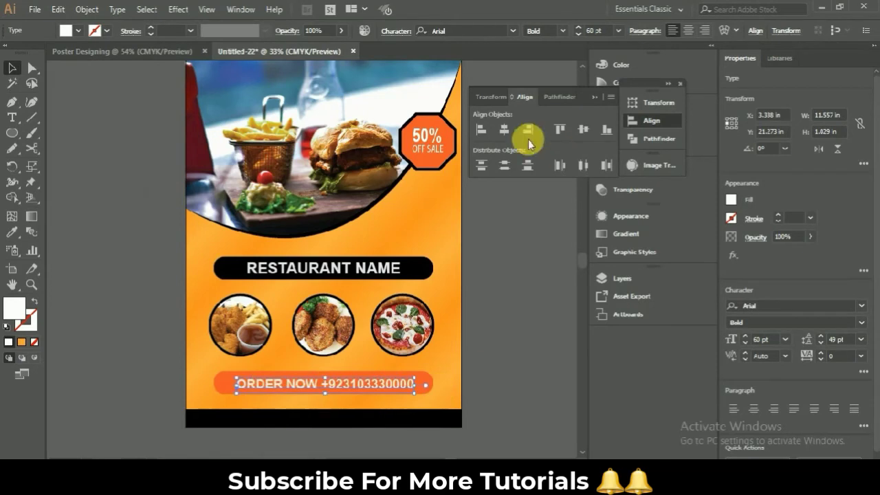
{"action": "left_click", "coordinate": [504, 129]}
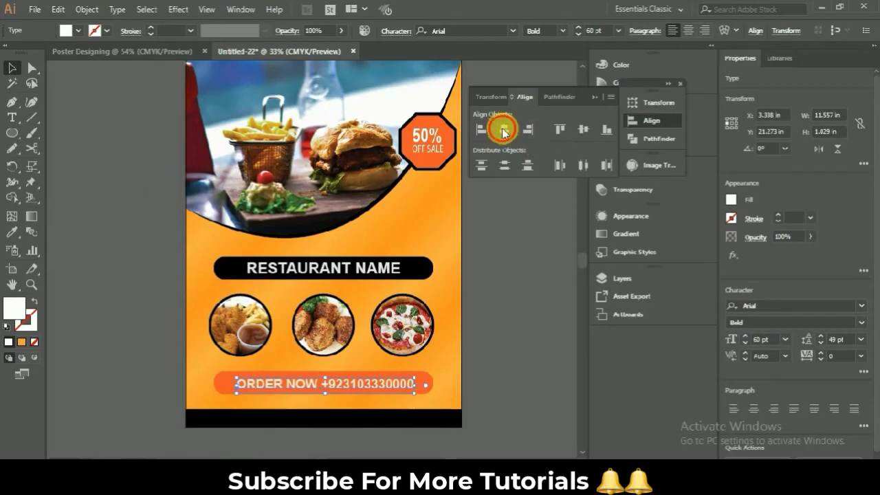
{"action": "left_click", "coordinate": [519, 307]}
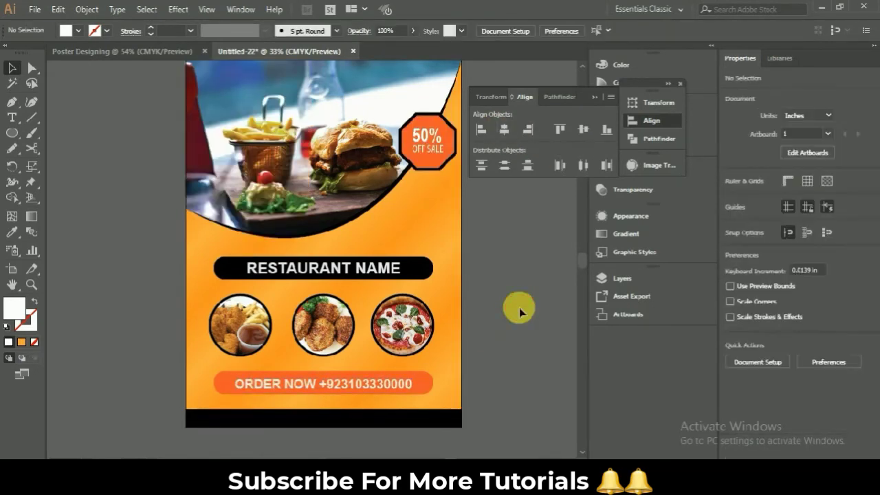
- Adjust the ORDER NOW text's opacity
{"action": "left_click", "coordinate": [403, 384]}
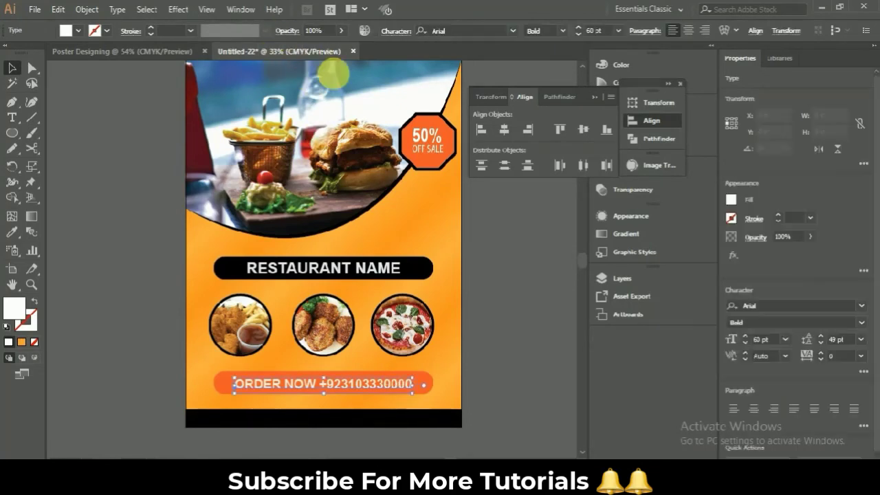
{"action": "left_click", "coordinate": [322, 31]}
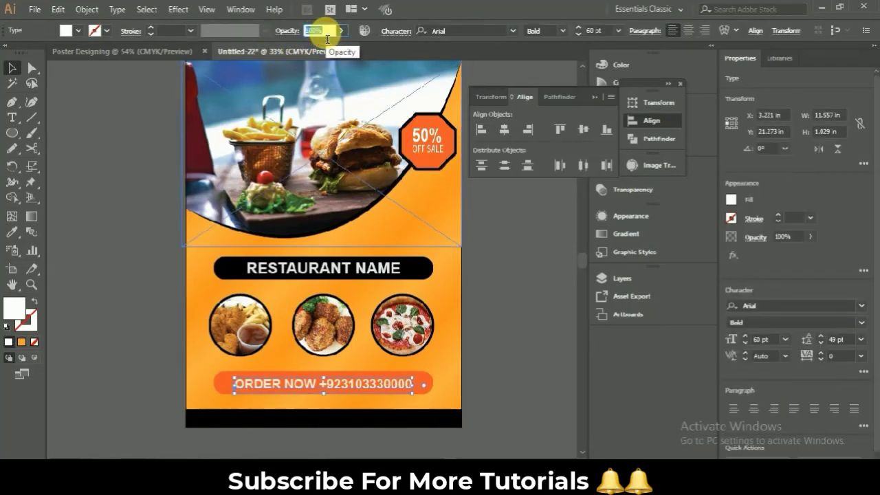
{"action": "type", "text": "3"}
{"action": "key", "text": "Return"}
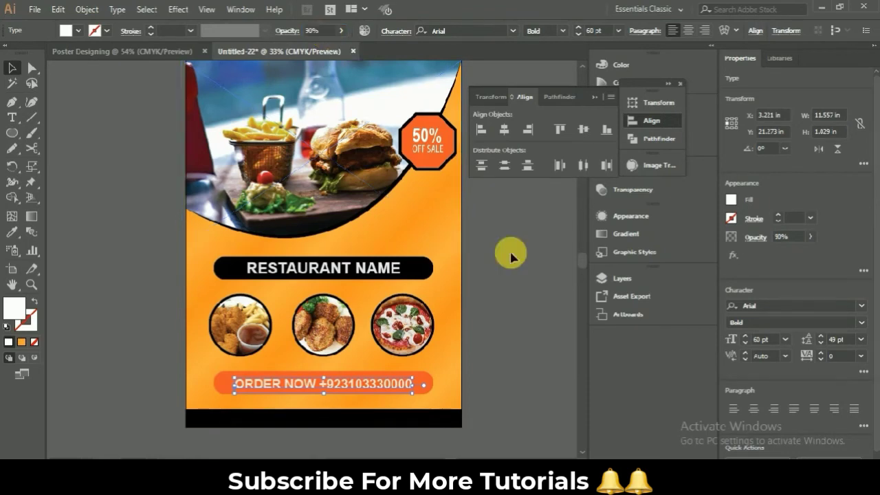
{"action": "left_click", "coordinate": [510, 253]}
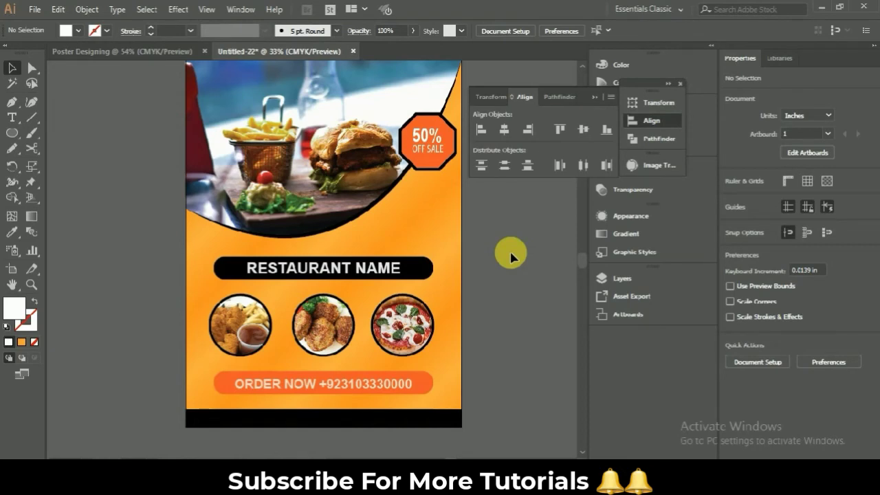
- Replace the footer placeholder with white ADRESS HERE text at 90% opacity
{"action": "left_click", "coordinate": [11, 117]}
{"action": "left_click", "coordinate": [217, 415]}
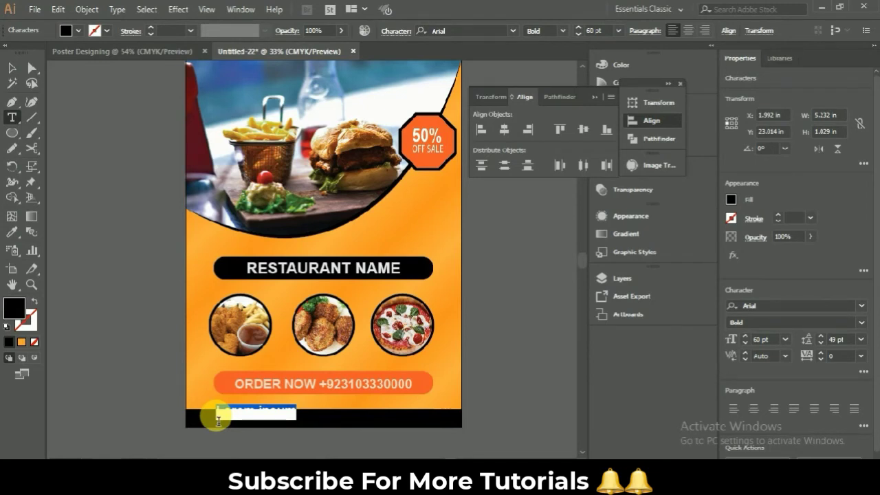
{"action": "key", "text": "BackSpace"}
{"action": "type", "text": "ADRESS HERE"}
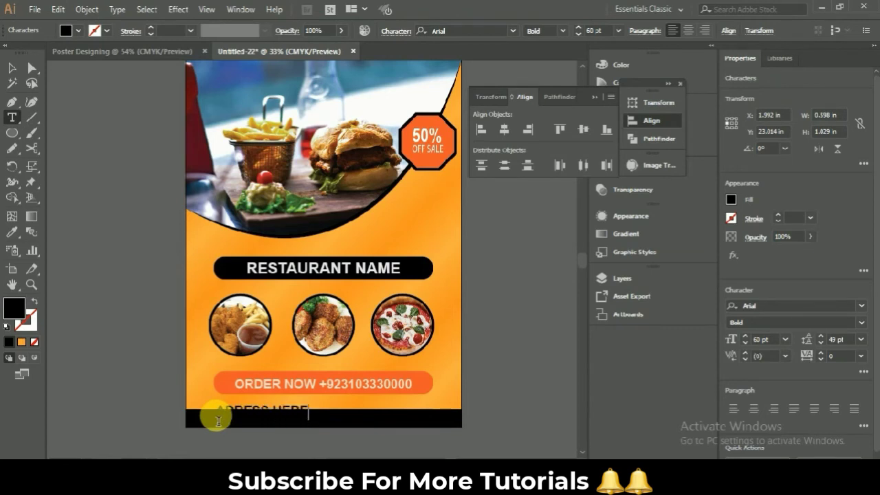
{"action": "key", "text": "ctrl+a"}
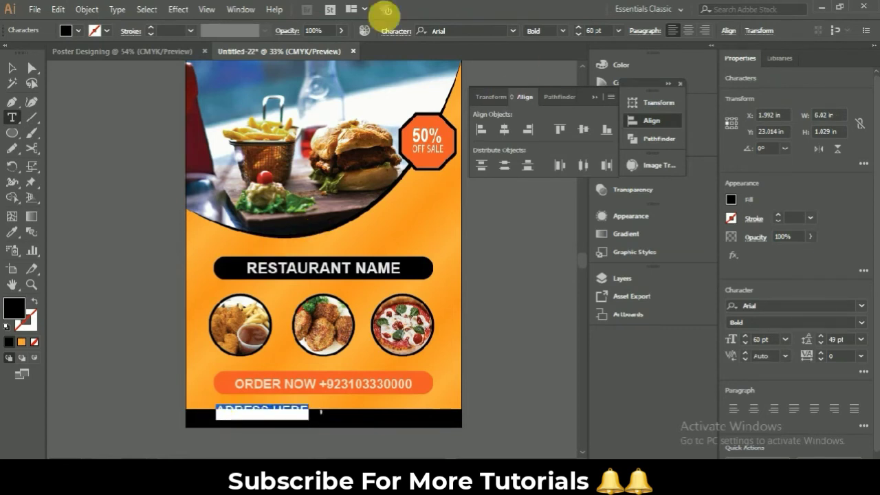
{"action": "left_click", "coordinate": [78, 30]}
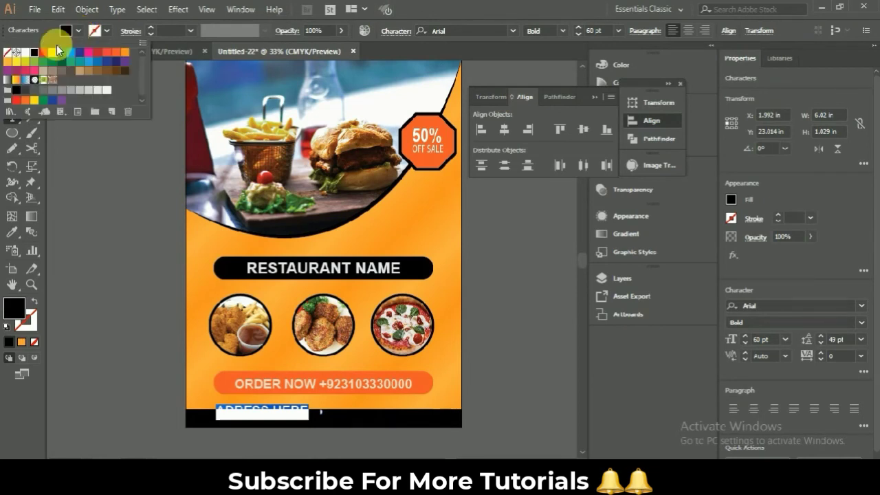
{"action": "left_click", "coordinate": [32, 60]}
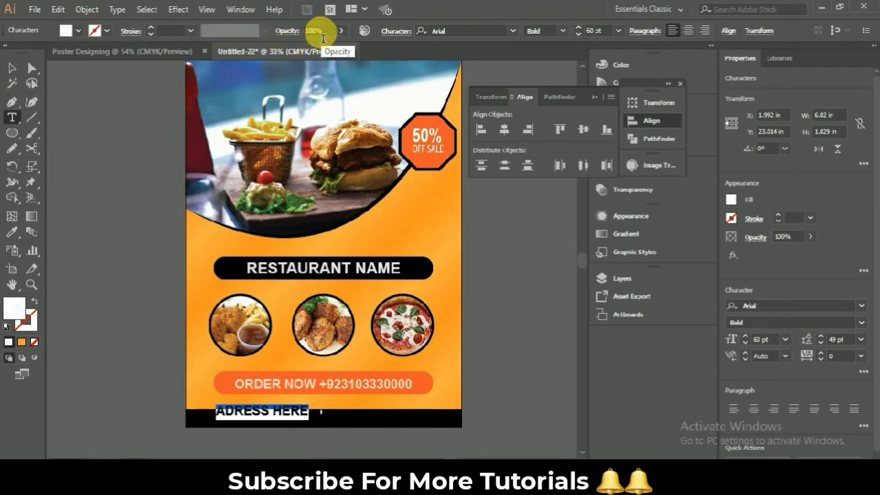
{"action": "left_click", "coordinate": [323, 35]}
{"action": "type", "text": "30"}
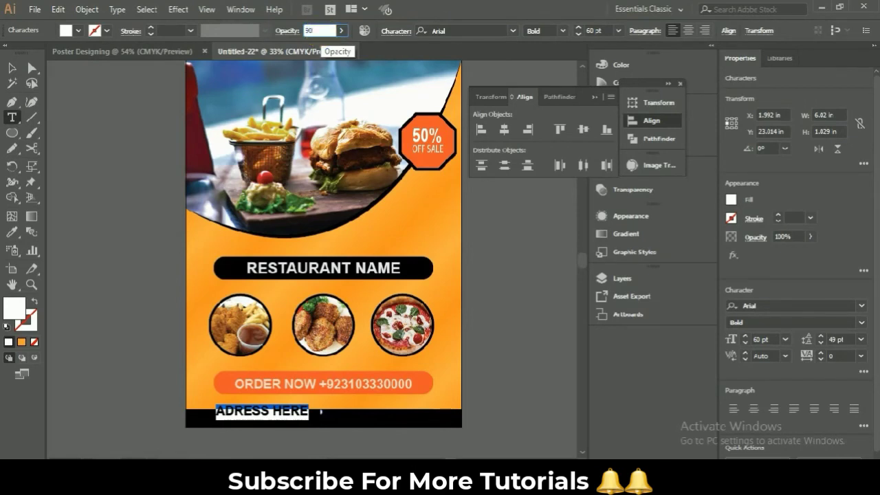
{"action": "key", "text": "Return"}
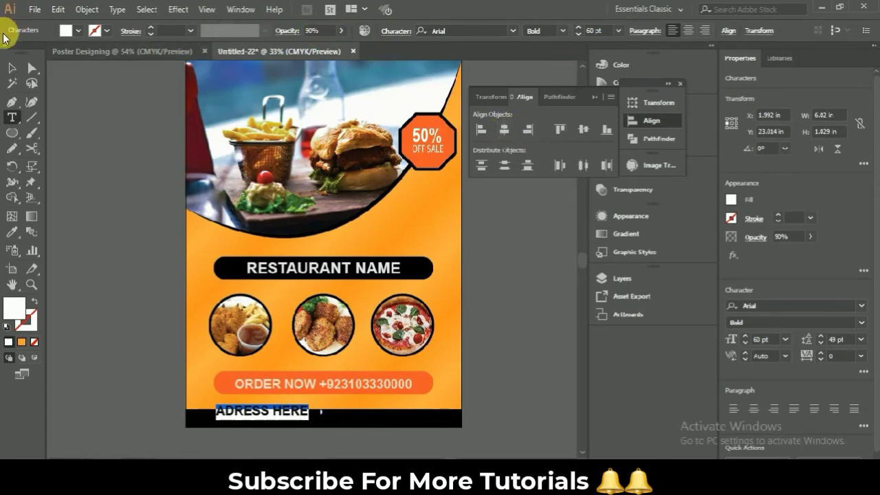
- Centre ADRESS HERE horizontally and nudge it slightly lower in the black footer
{"action": "left_click", "coordinate": [12, 68]}
{"action": "left_click", "coordinate": [225, 253]}
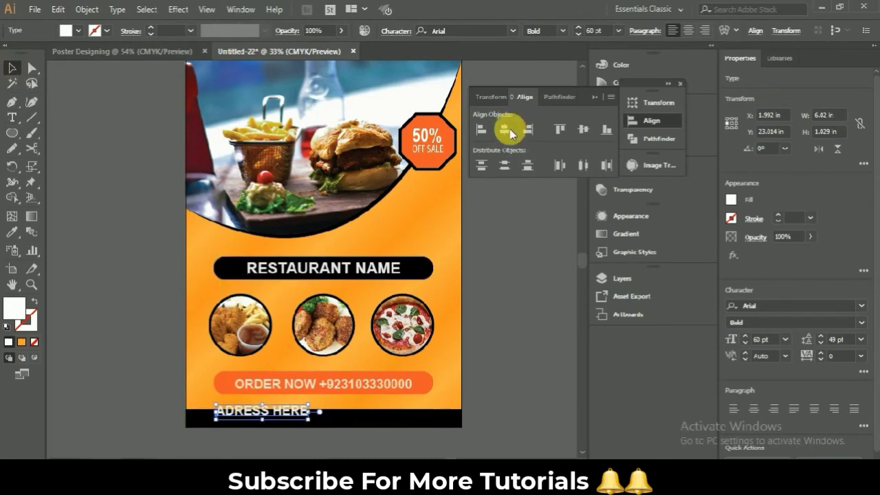
{"action": "left_click", "coordinate": [506, 130]}
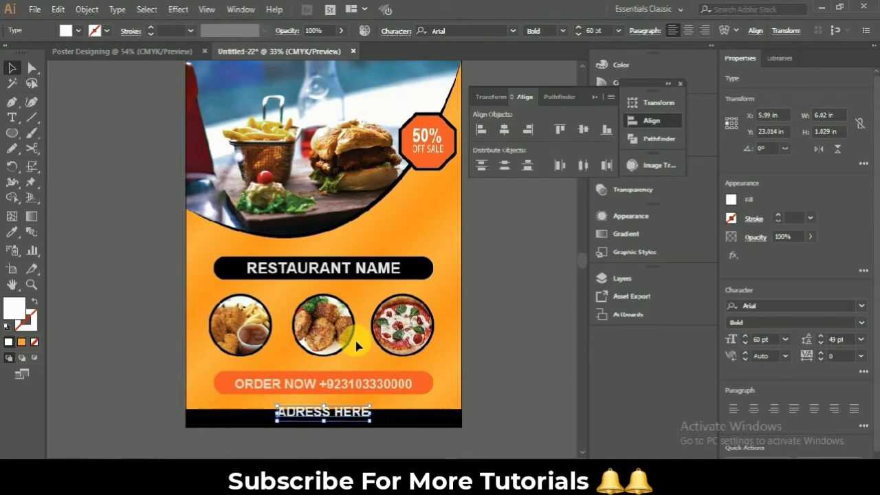
{"action": "key", "text": "Down"}
{"action": "key", "text": "Down"}
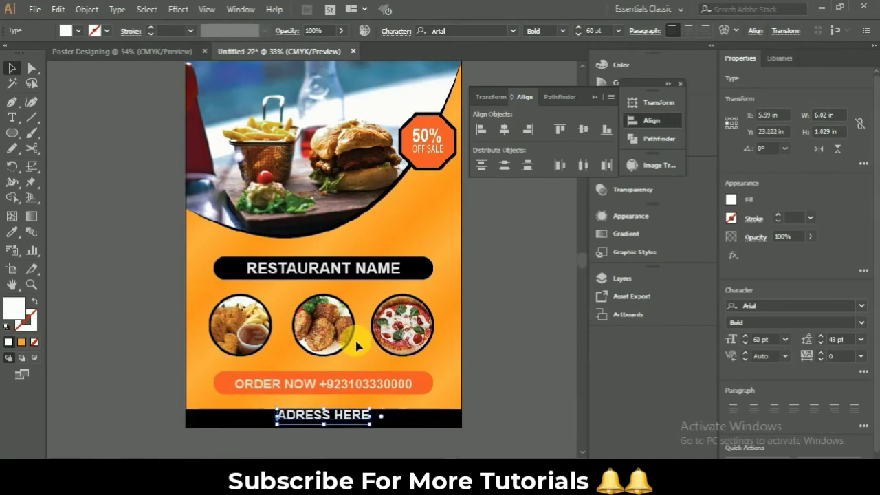
{"action": "key", "text": "Down"}
{"action": "key", "text": "Down"}
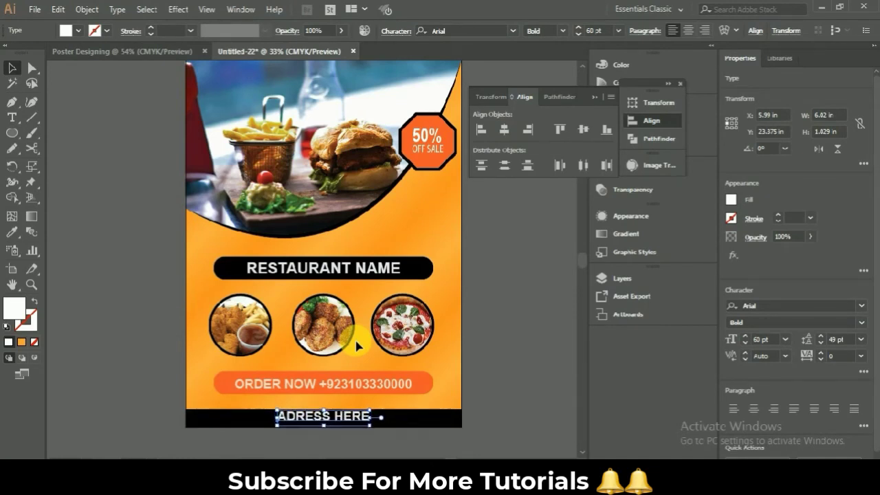
{"action": "key", "text": "Down"}
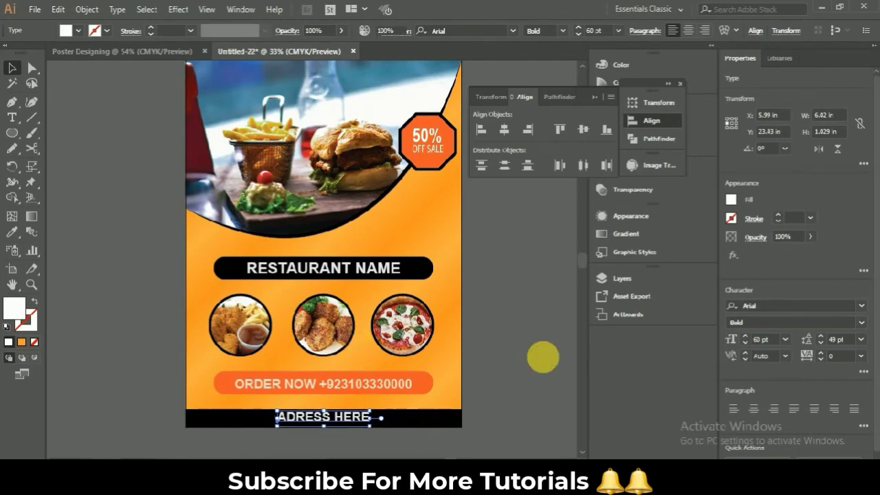
{"action": "left_click", "coordinate": [543, 357]}
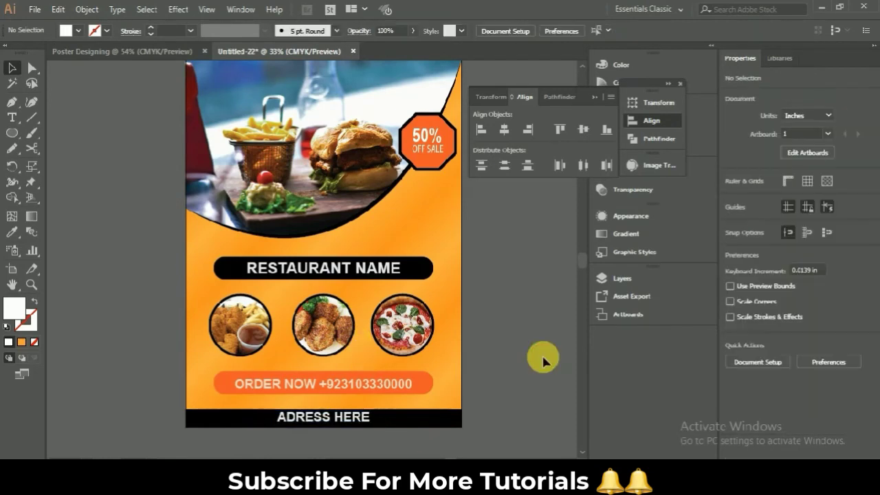
{"action": "left_click", "coordinate": [352, 421]}
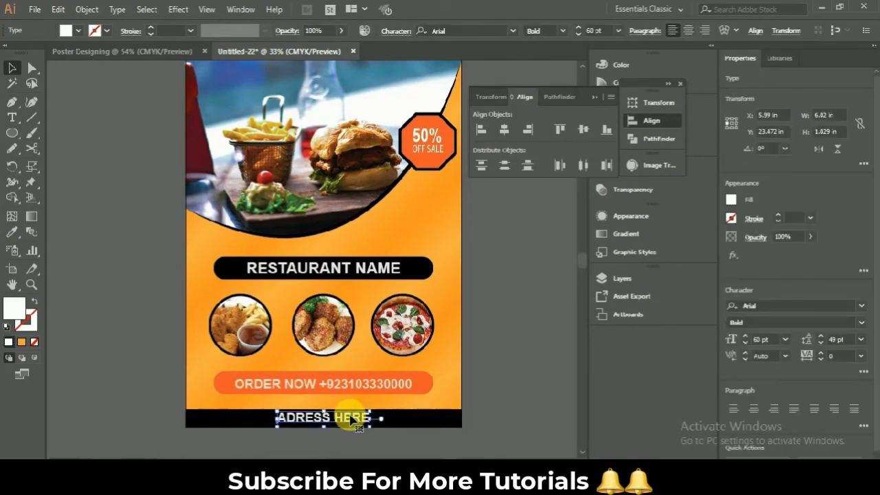
{"action": "left_click_drag", "start_coordinate": [357, 421], "coordinate": [350, 417]}
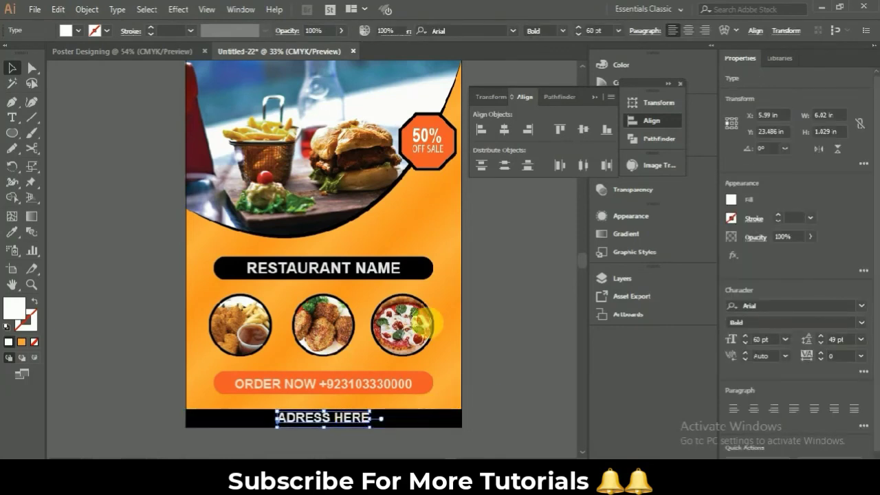
{"action": "left_click", "coordinate": [429, 321]}
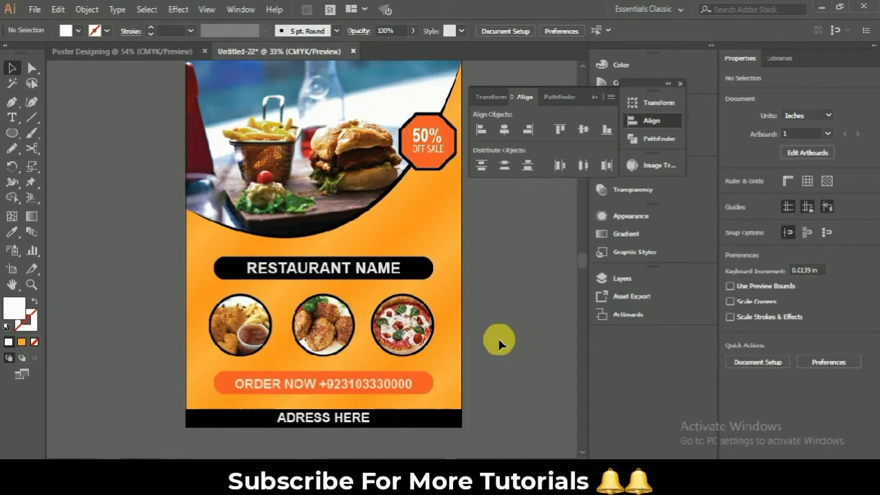
- Draw a small 1.531 in circle on the nuggets photo and copy it onto the meatballs photo
{"action": "left_click", "coordinate": [11, 134]}
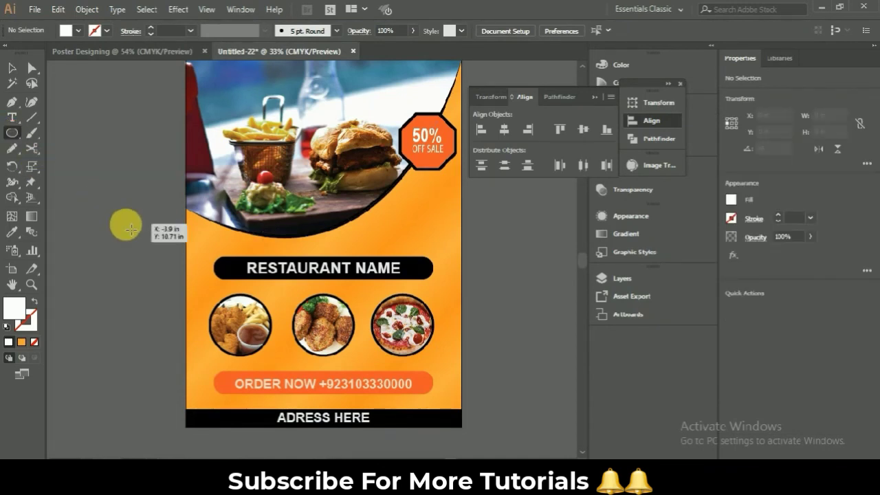
{"action": "left_click_drag", "start_coordinate": [128, 226], "coordinate": [265, 306]}
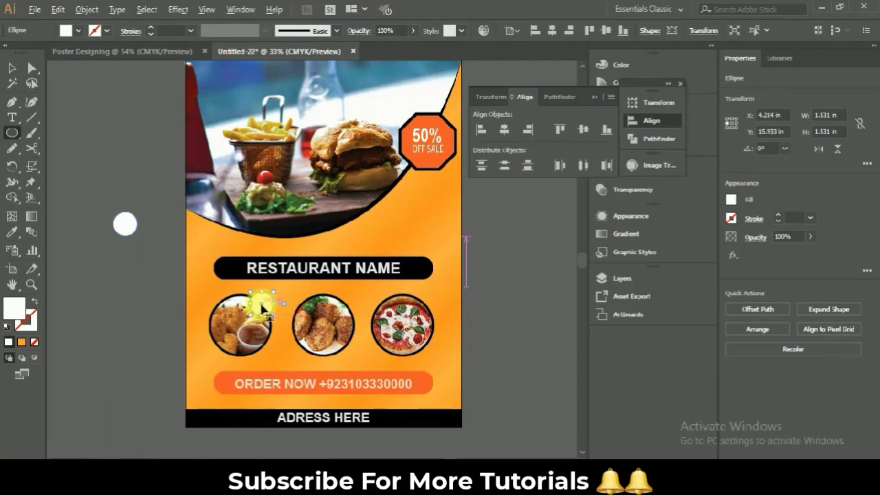
{"action": "left_click_drag", "start_coordinate": [265, 308], "coordinate": [425, 302]}
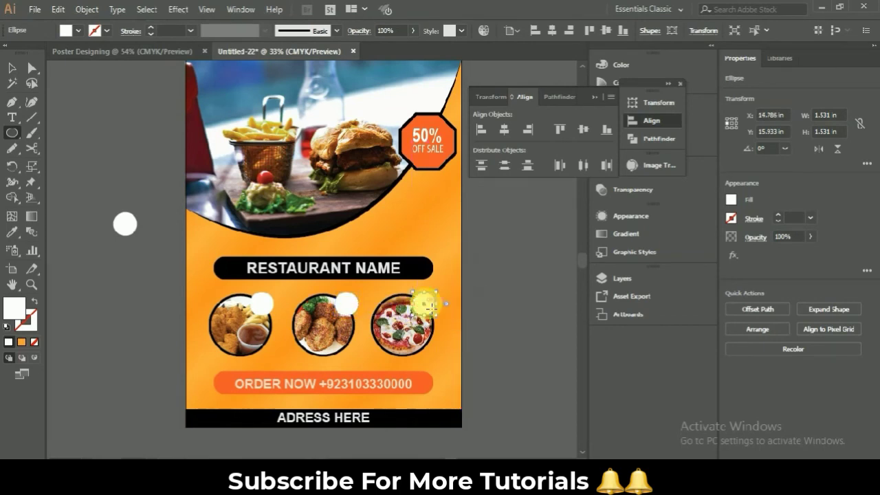
- Fill the small circles on the pizza and middle food photos with orange
{"action": "left_click", "coordinate": [95, 31]}
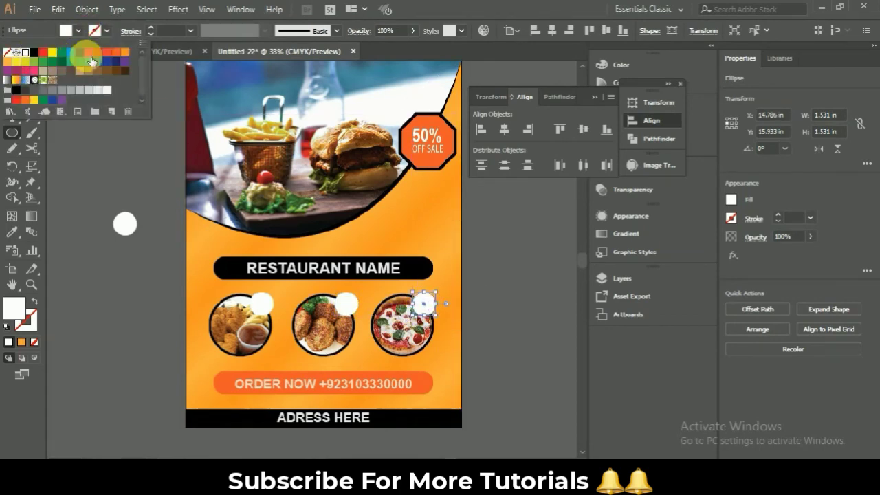
{"action": "left_click", "coordinate": [114, 52]}
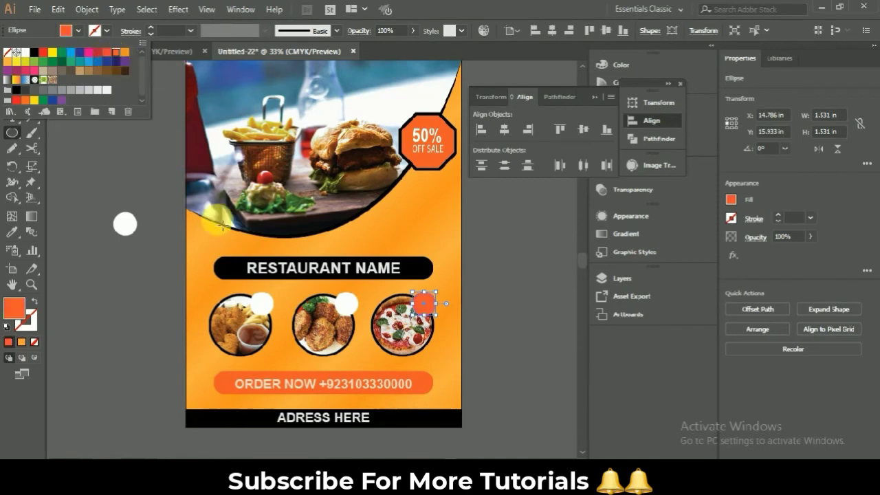
{"action": "key", "text": "v"}
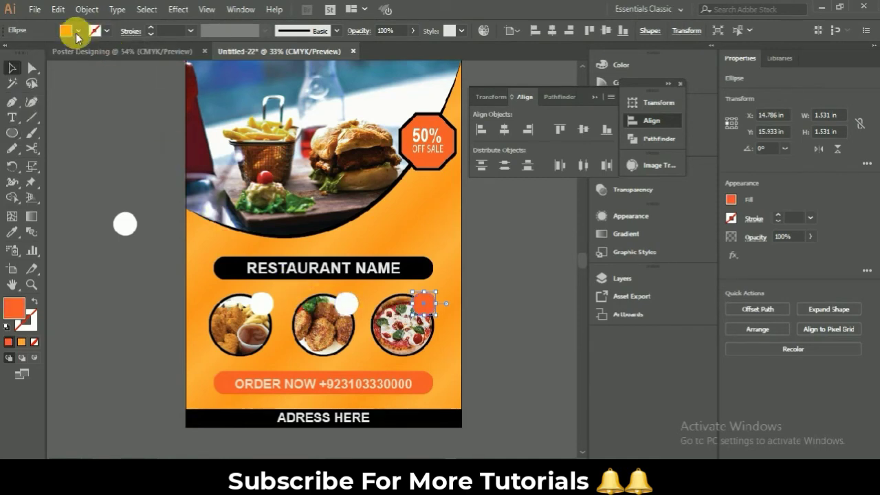
{"action": "left_click", "coordinate": [77, 31]}
{"action": "double_click", "coordinate": [344, 301]}
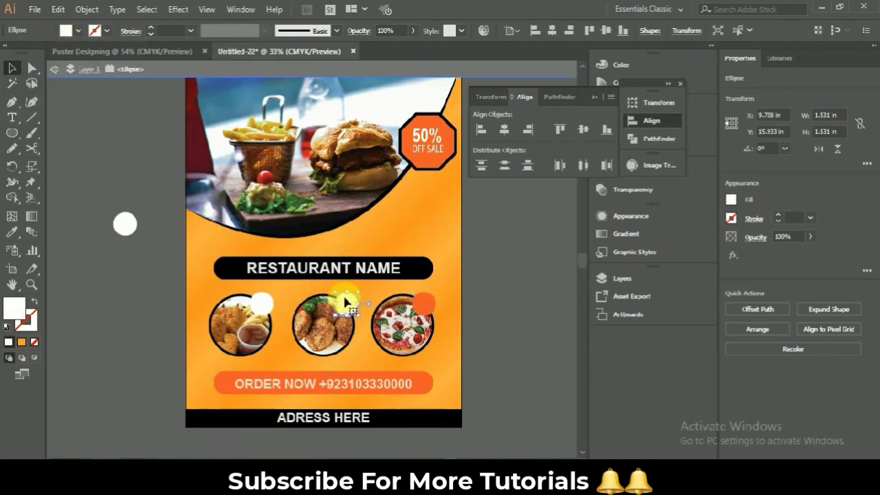
{"action": "left_click", "coordinate": [57, 69]}
{"action": "double_click", "coordinate": [147, 154]}
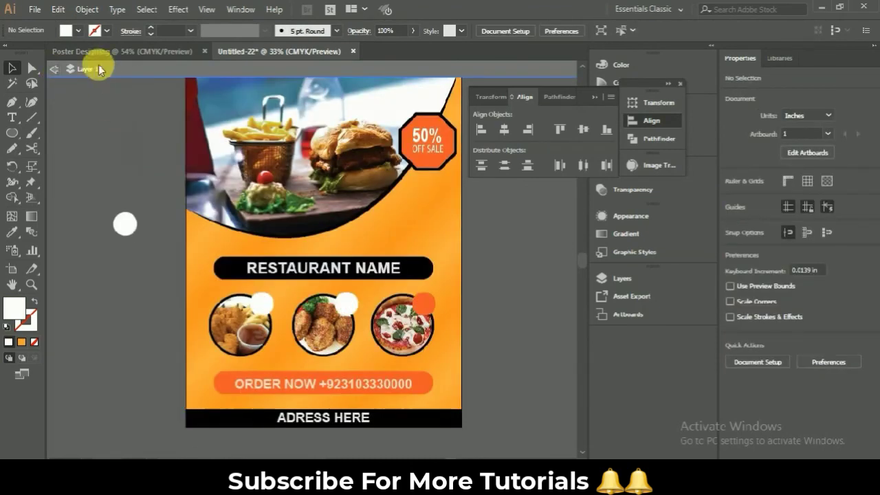
{"action": "left_click", "coordinate": [346, 303]}
{"action": "left_click", "coordinate": [81, 30]}
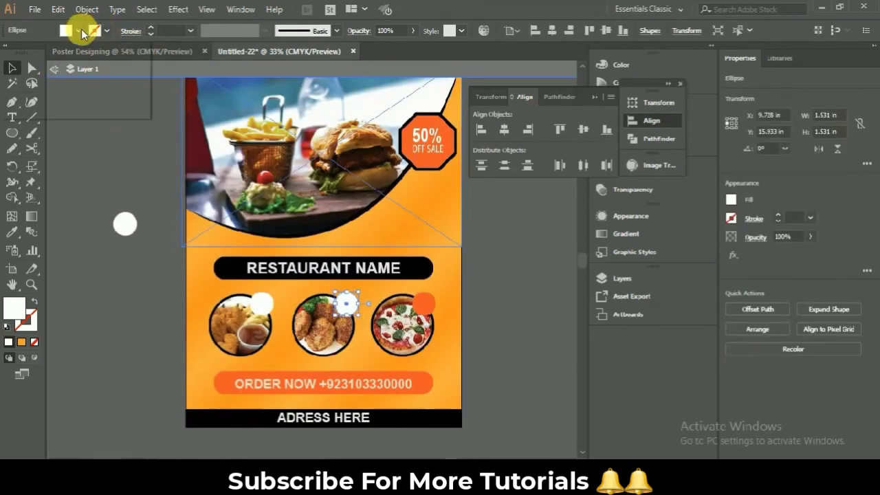
{"action": "left_click", "coordinate": [118, 53]}
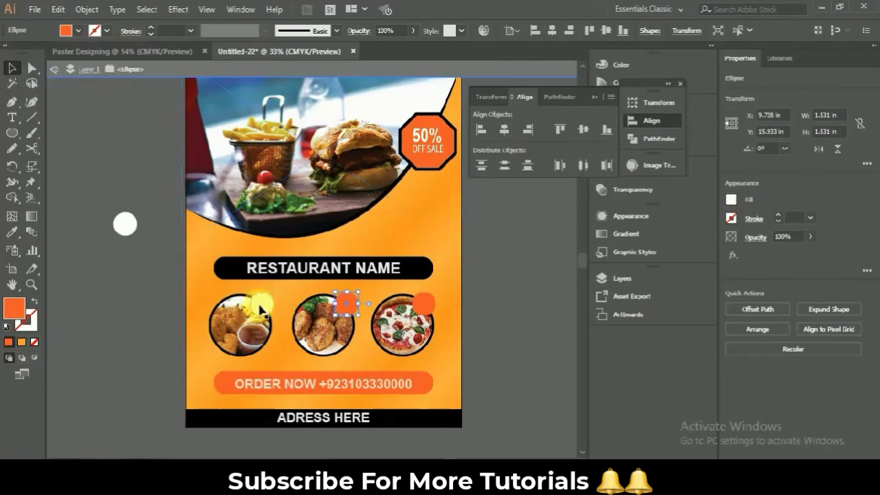
- Fill the left food photo's small circle orange, then deselect everything
{"action": "double_click", "coordinate": [260, 307]}
{"action": "left_click", "coordinate": [60, 71]}
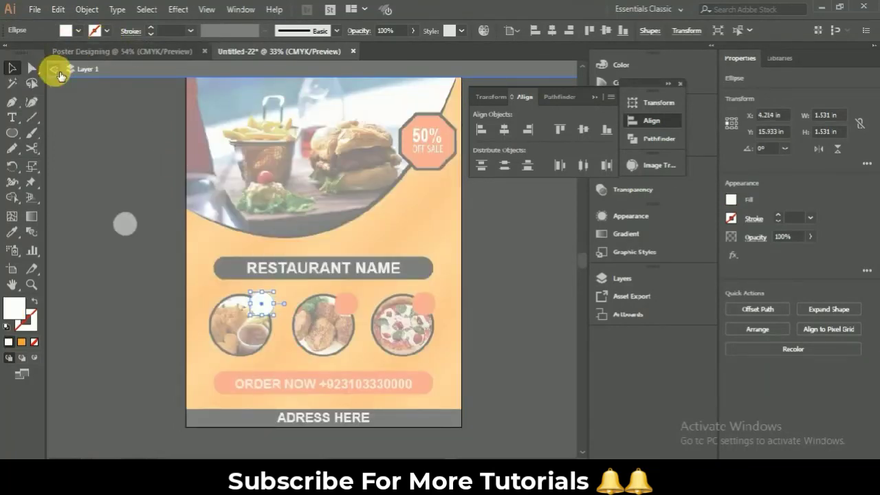
{"action": "left_click", "coordinate": [261, 303]}
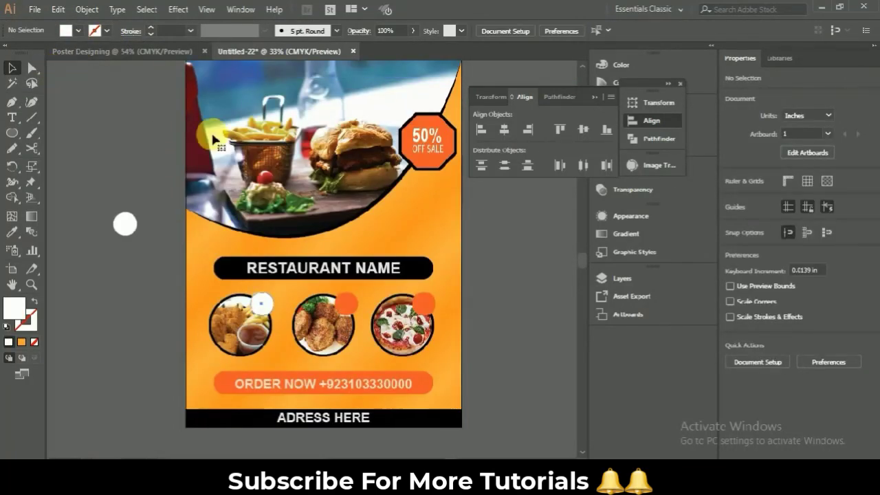
{"action": "left_click", "coordinate": [70, 33]}
{"action": "left_click", "coordinate": [115, 52]}
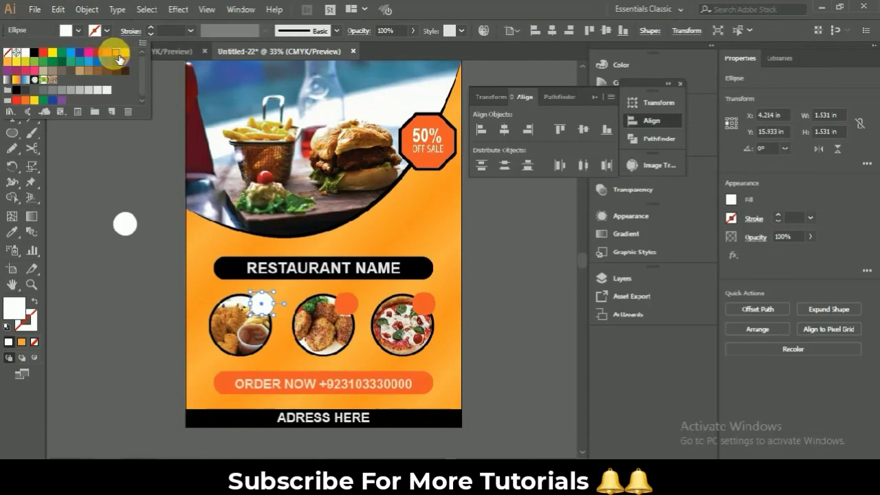
{"action": "left_click", "coordinate": [121, 204]}
{"action": "left_click", "coordinate": [122, 222]}
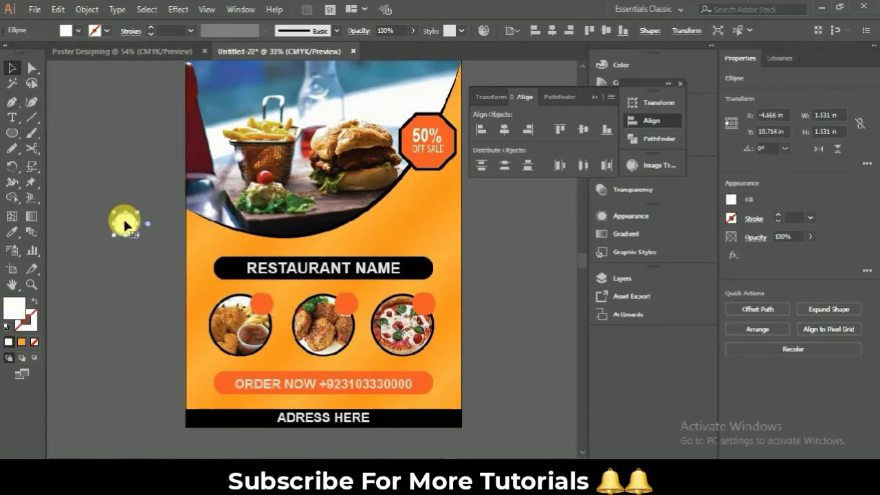
- Add the text 'Rs 200' over the left circle and shrink it to fit the badge
{"action": "left_click", "coordinate": [14, 118]}
{"action": "left_click", "coordinate": [263, 305]}
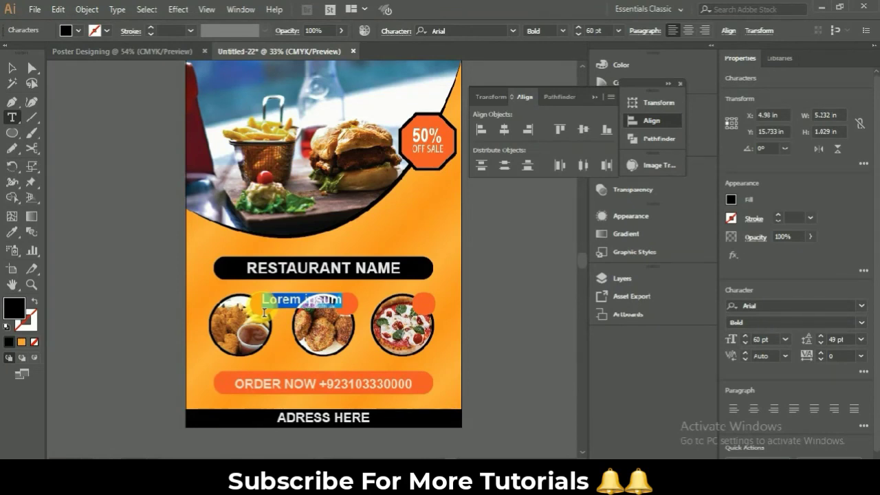
{"action": "type", "text": "Rs"}
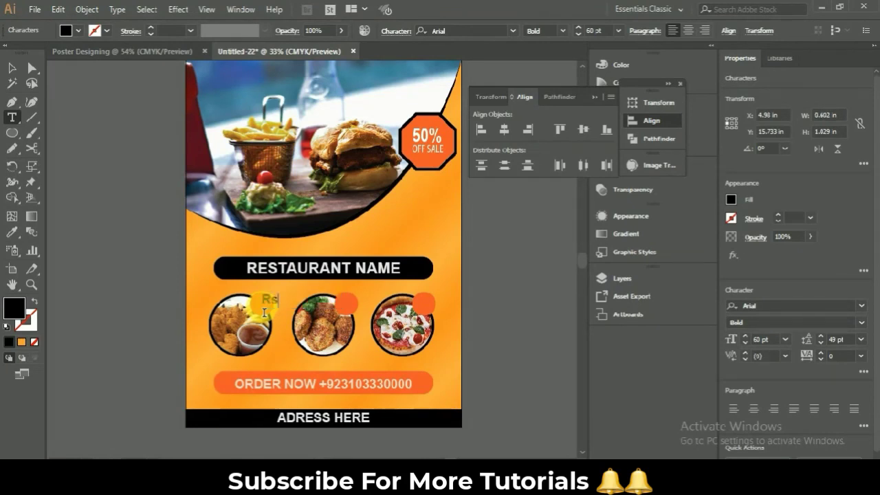
{"action": "type", "text": " 200"}
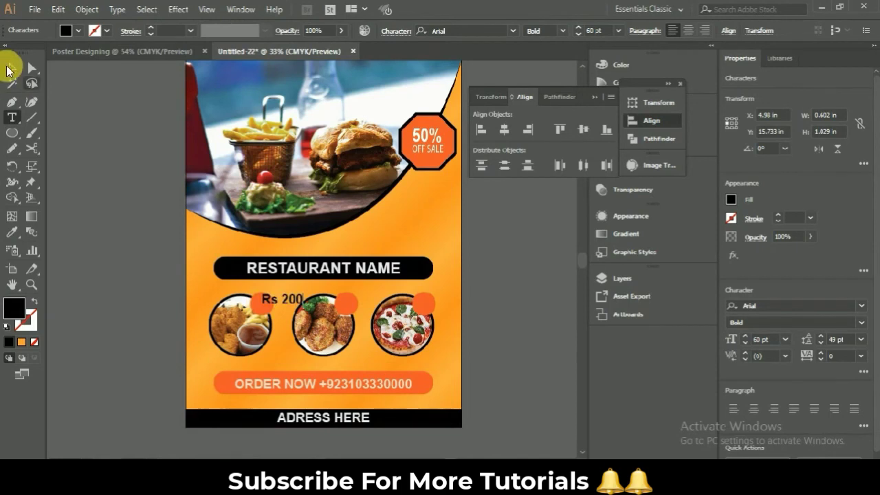
{"action": "left_click", "coordinate": [12, 68]}
{"action": "left_click_drag", "start_coordinate": [309, 309], "coordinate": [274, 302]}
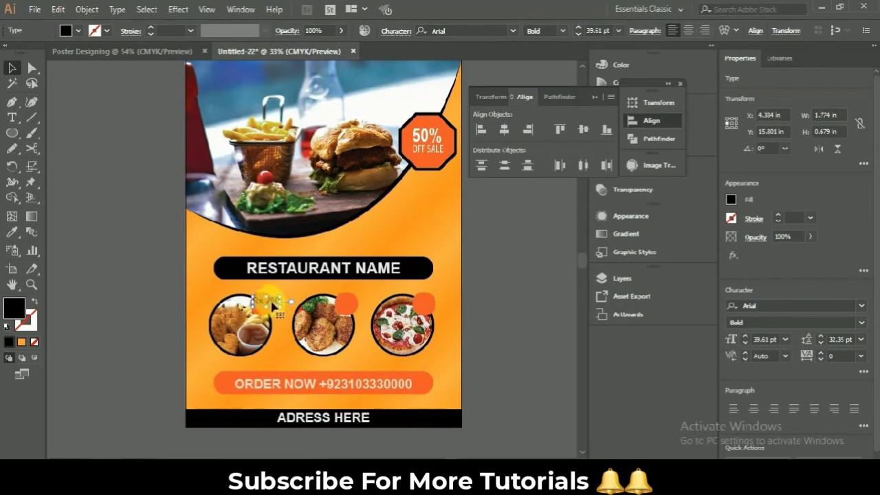
- Break 'Rs 200' onto two lines, make it white, and nudge it onto the badge
{"action": "double_click", "coordinate": [272, 308]}
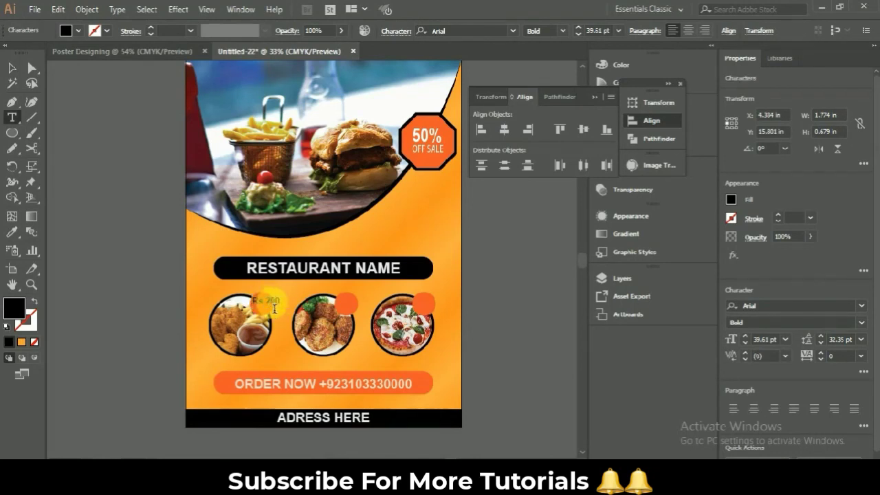
{"action": "key", "text": "Return"}
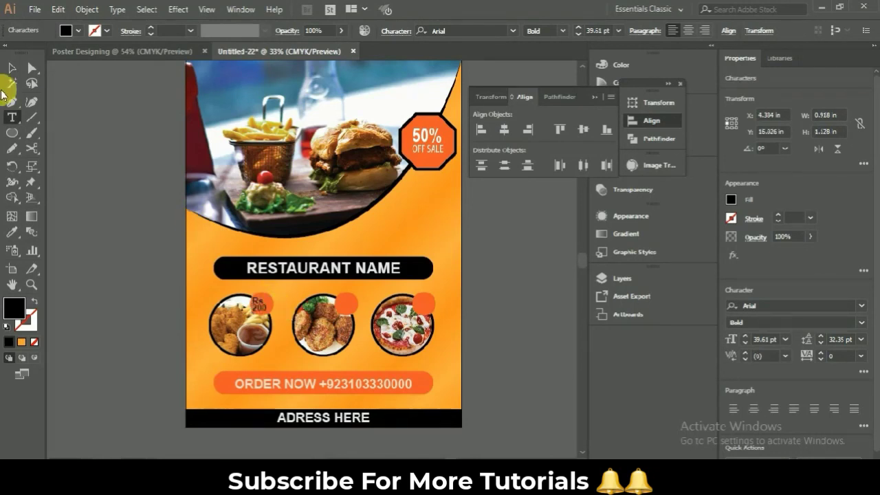
{"action": "key", "text": "ctrl+a"}
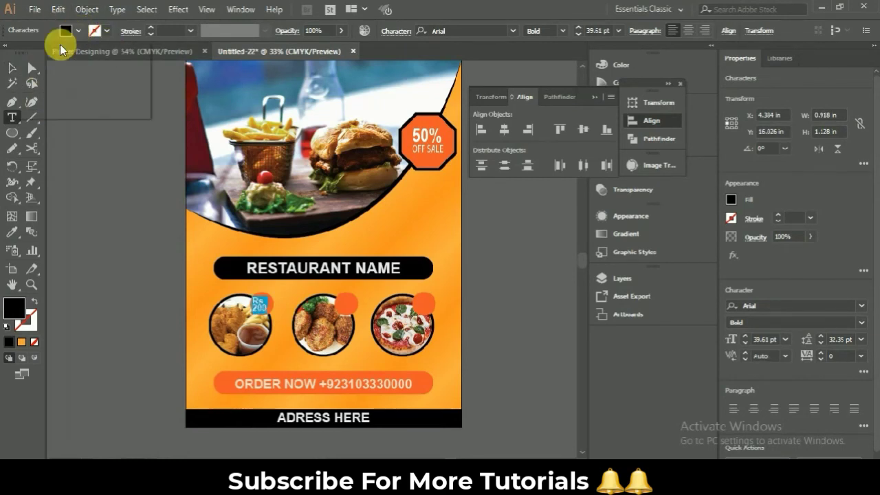
{"action": "left_click", "coordinate": [79, 30]}
{"action": "left_click", "coordinate": [25, 52]}
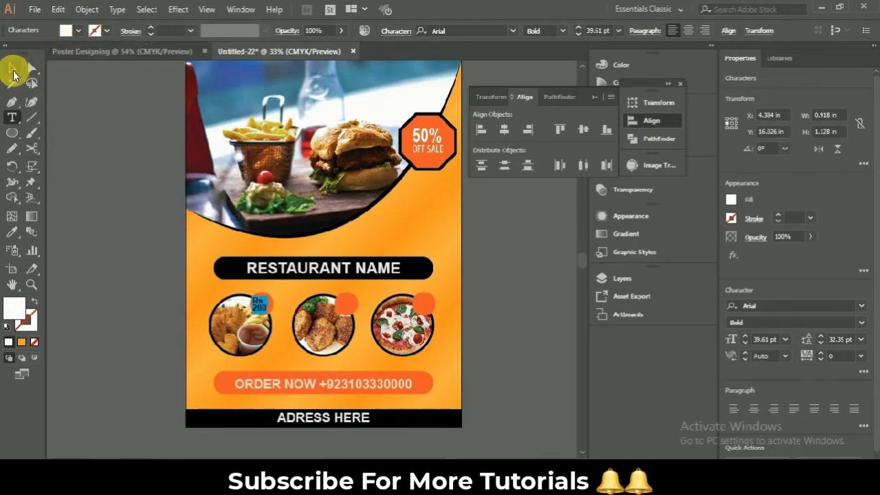
{"action": "left_click", "coordinate": [12, 68]}
{"action": "left_click_drag", "start_coordinate": [260, 304], "coordinate": [260, 302]}
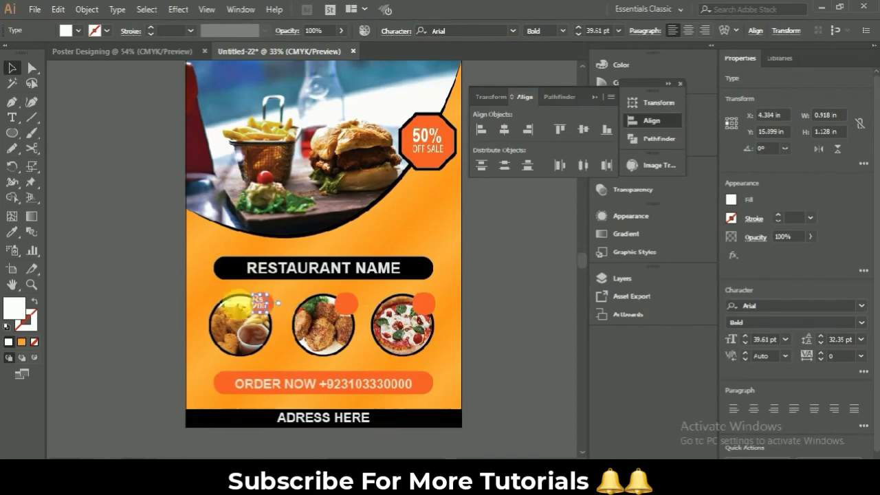
{"action": "left_click", "coordinate": [96, 443]}
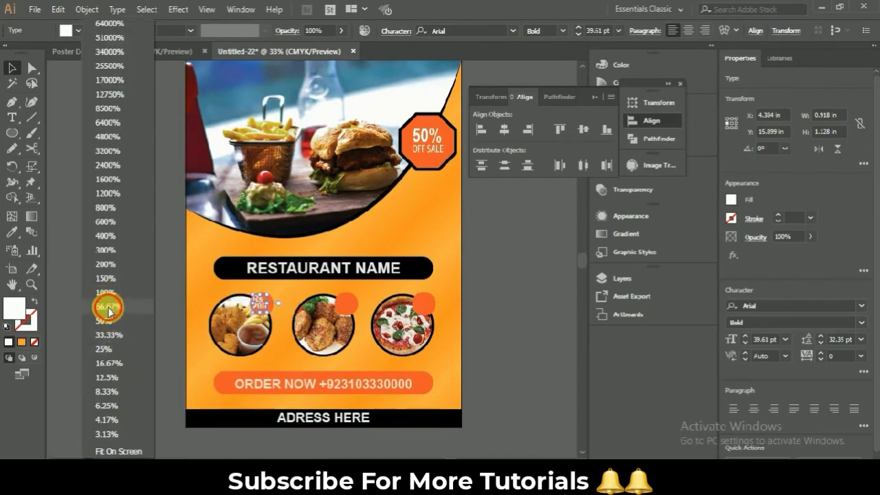
- Zoom to 66.67% and center the Rs 200 price on the first orange badge
{"action": "left_click", "coordinate": [105, 304]}
{"action": "left_click_drag", "start_coordinate": [315, 272], "coordinate": [319, 272]}
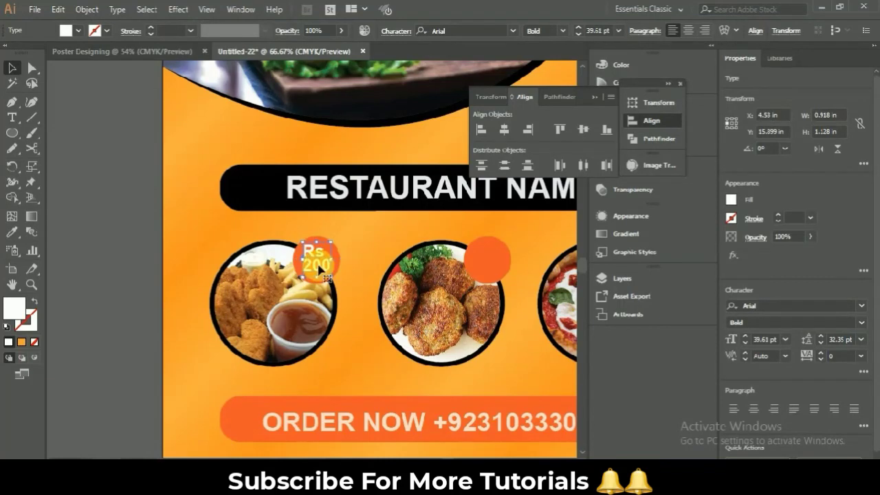
{"action": "left_click_drag", "start_coordinate": [336, 268], "coordinate": [507, 269]}
{"action": "key", "text": "t"}
{"action": "left_click", "coordinate": [488, 271]}
{"action": "type", "text": "300"}
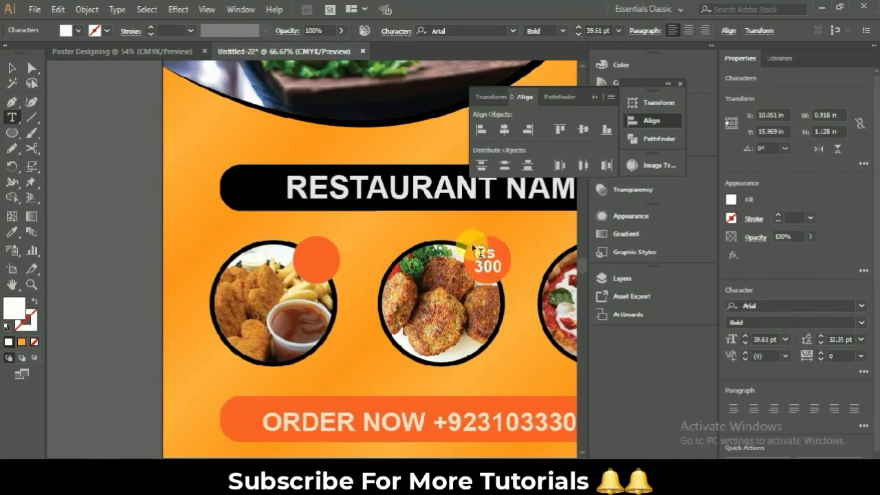
{"action": "left_click", "coordinate": [11, 67]}
{"action": "left_click", "coordinate": [490, 258]}
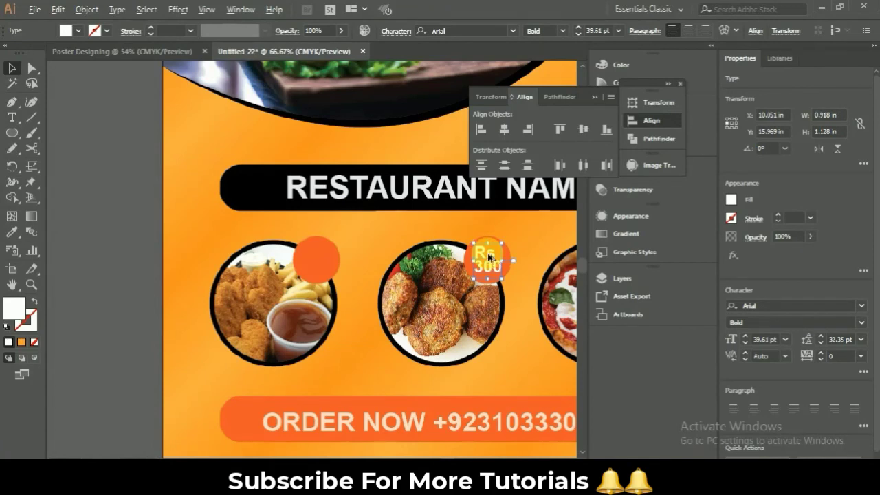
{"action": "left_click_drag", "start_coordinate": [489, 258], "coordinate": [313, 270]}
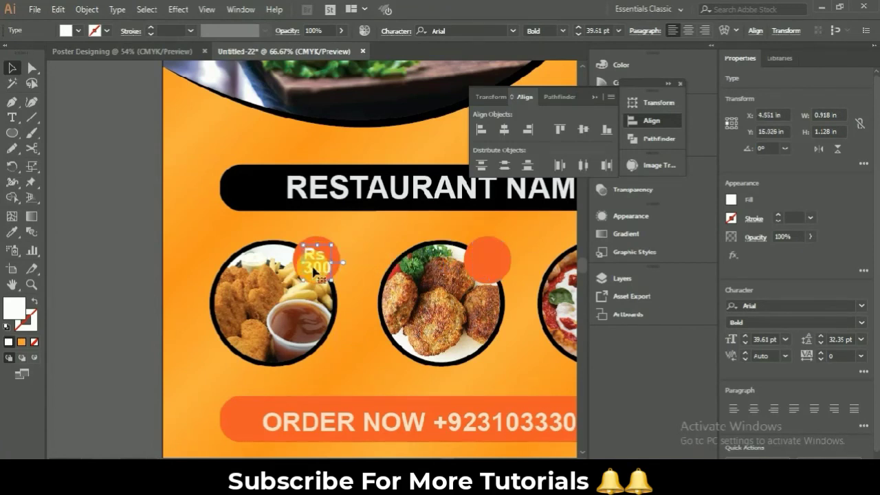
{"action": "double_click", "coordinate": [313, 271]}
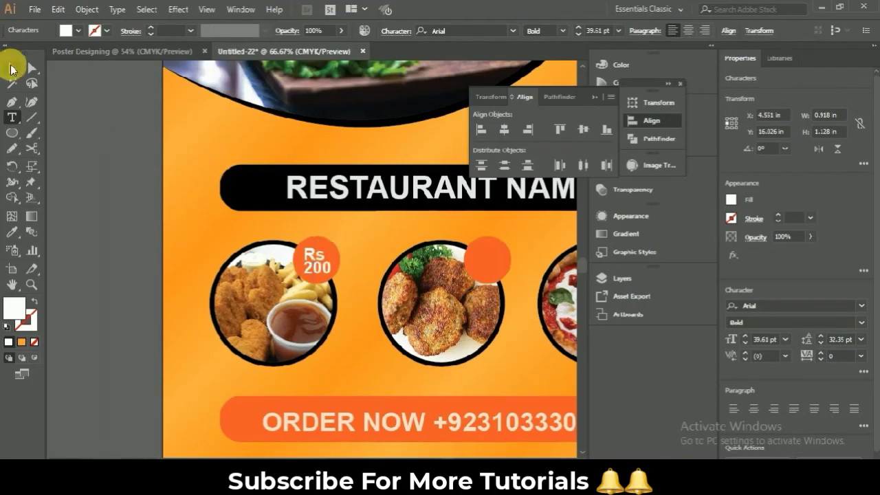
{"action": "left_click", "coordinate": [12, 68]}
- Copy the price onto the meatballs and pizza badges, changing them to Rs 300 and Rs 500
{"action": "left_click", "coordinate": [317, 255]}
{"action": "left_click_drag", "start_coordinate": [316, 256], "coordinate": [488, 260]}
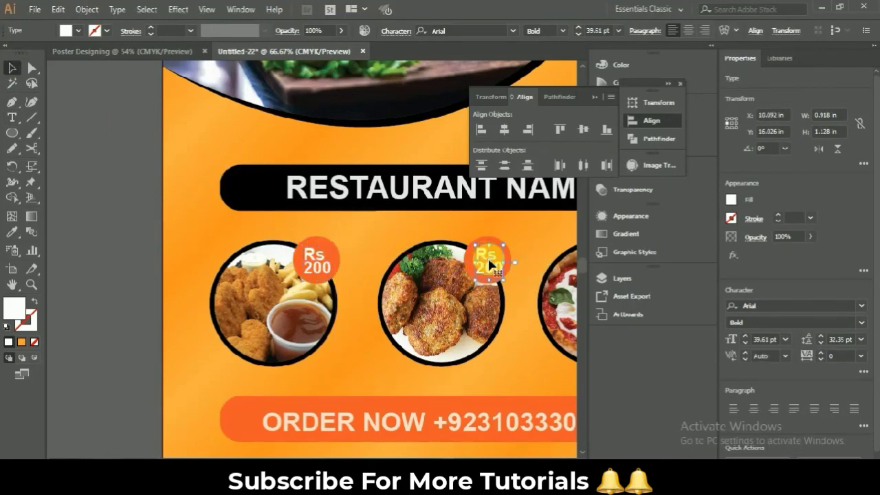
{"action": "left_click_drag", "start_coordinate": [567, 456], "coordinate": [577, 456]}
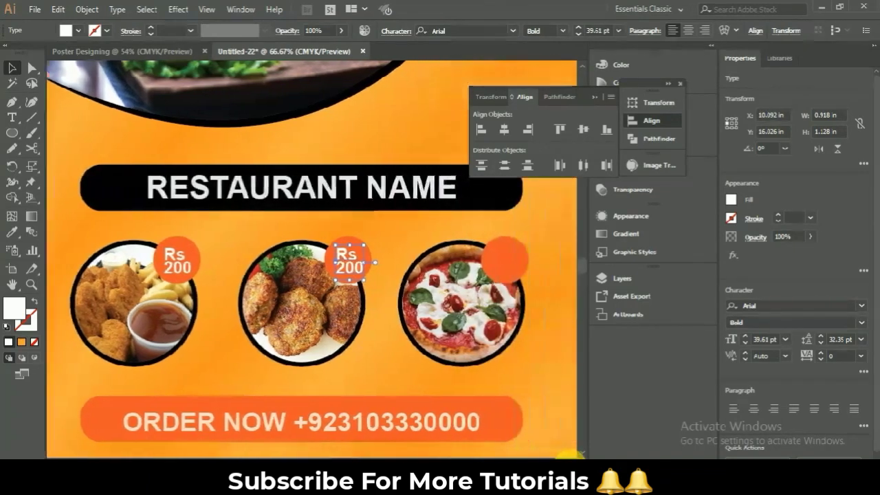
{"action": "left_click", "coordinate": [321, 255]}
{"action": "left_click_drag", "start_coordinate": [321, 256], "coordinate": [474, 260]}
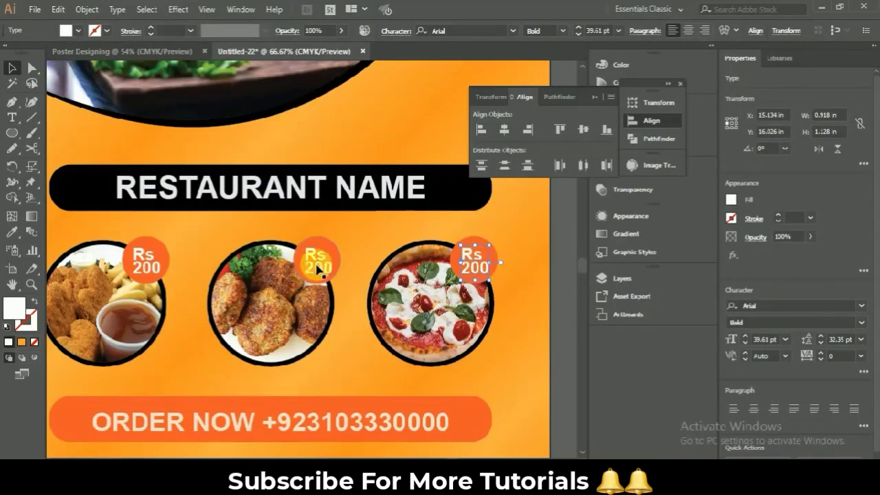
{"action": "double_click", "coordinate": [318, 270]}
{"action": "type", "text": "300"}
{"action": "double_click", "coordinate": [472, 269]}
{"action": "type", "text": "500"}
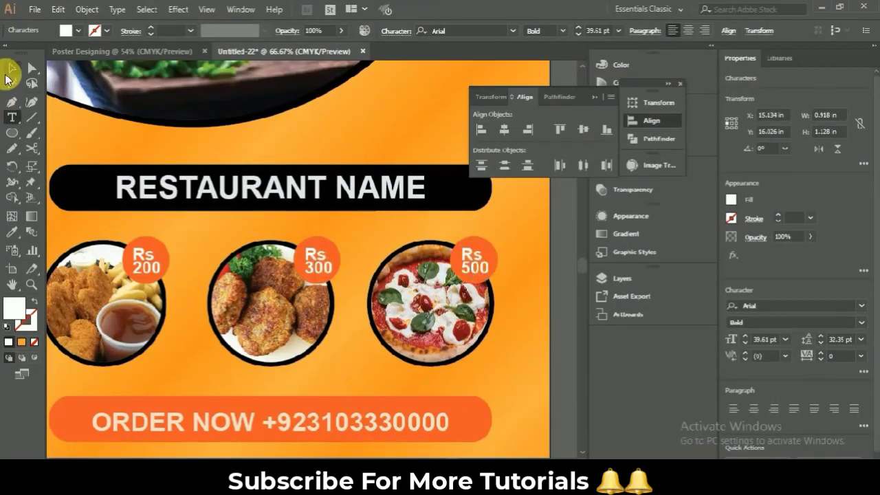
{"action": "left_click", "coordinate": [12, 68]}
- Zoom to 33.33%, collapse the Align panel, and deselect to view the whole poster
{"action": "left_click", "coordinate": [86, 454]}
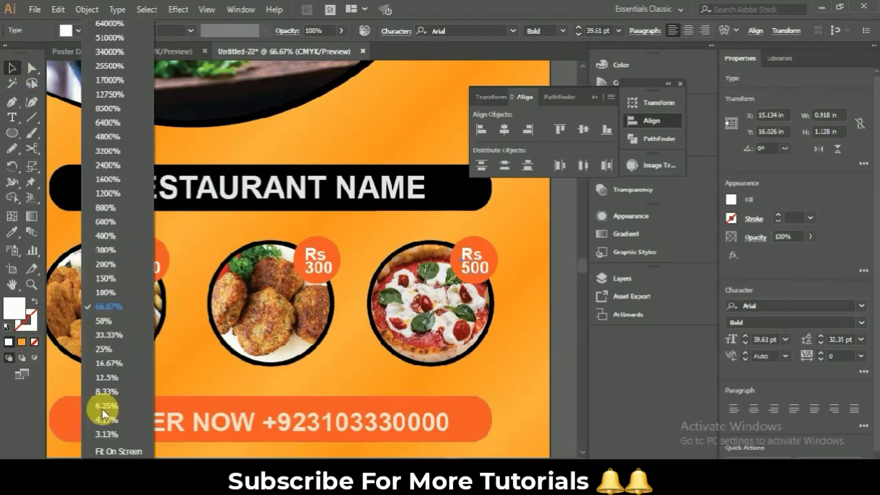
{"action": "left_click", "coordinate": [103, 410]}
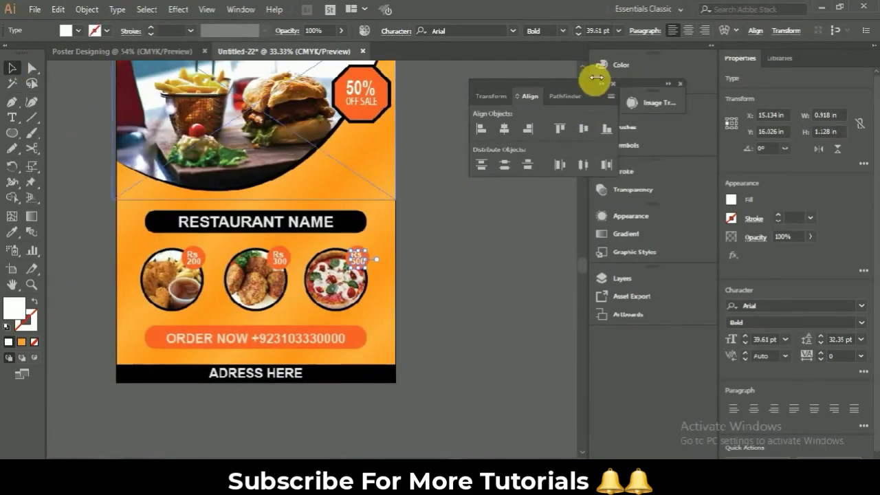
{"action": "mouse_move", "coordinate": [599, 81]}
{"action": "left_mouse_down"}
{"action": "mouse_move", "coordinate": [493, 93]}
{"action": "mouse_move", "coordinate": [623, 198]}
{"action": "left_mouse_up"}
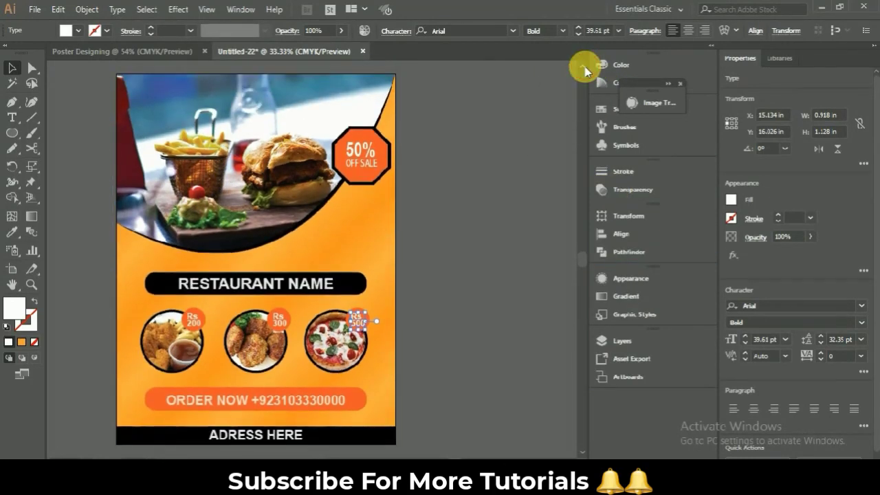
{"action": "left_click", "coordinate": [516, 168]}
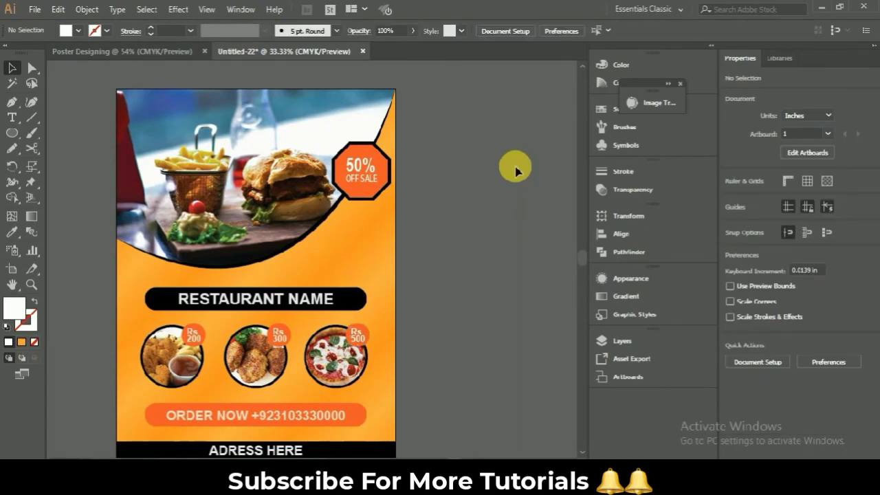
- Show slide 7's advertising poster, then advance to slide 9, 'Thanks for Watching'
{"action": "left_click", "coordinate": [581, 452]}
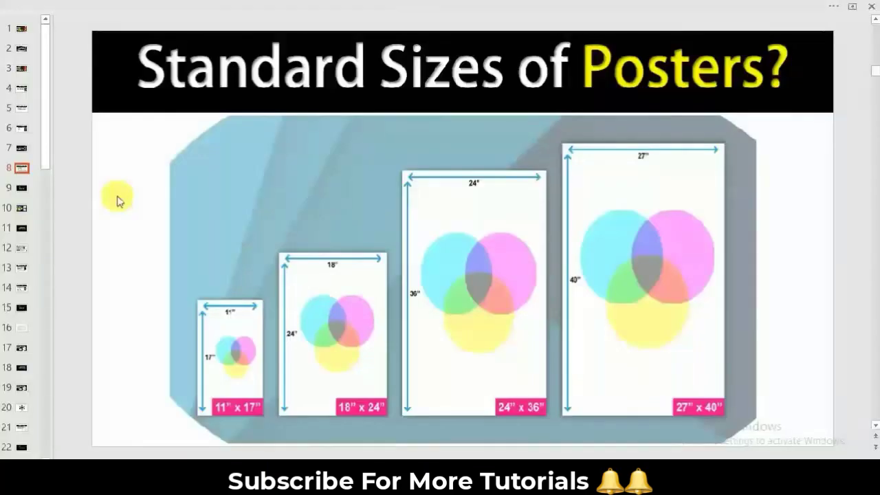
{"action": "left_click", "coordinate": [22, 150]}
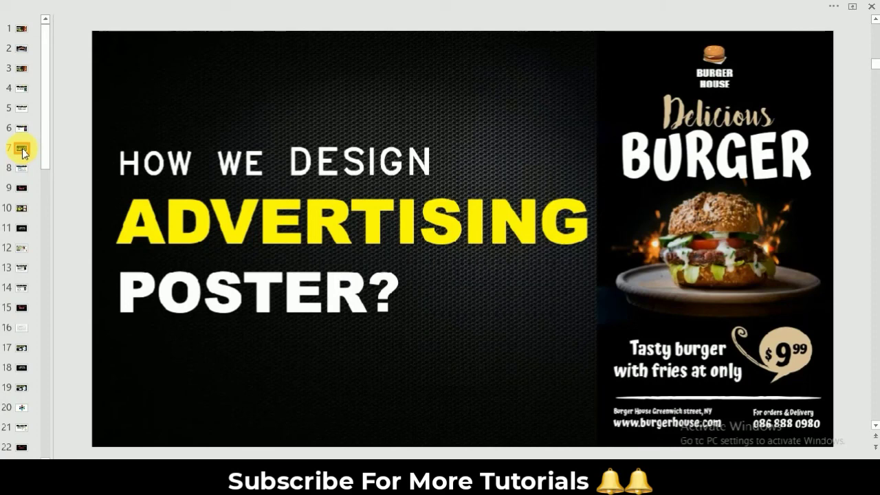
{"action": "key", "text": "Down"}
{"action": "key", "text": "Down"}
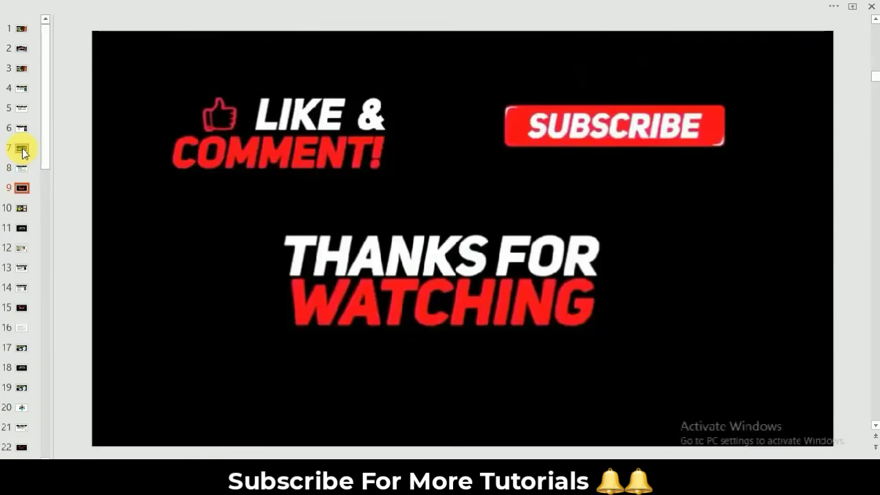